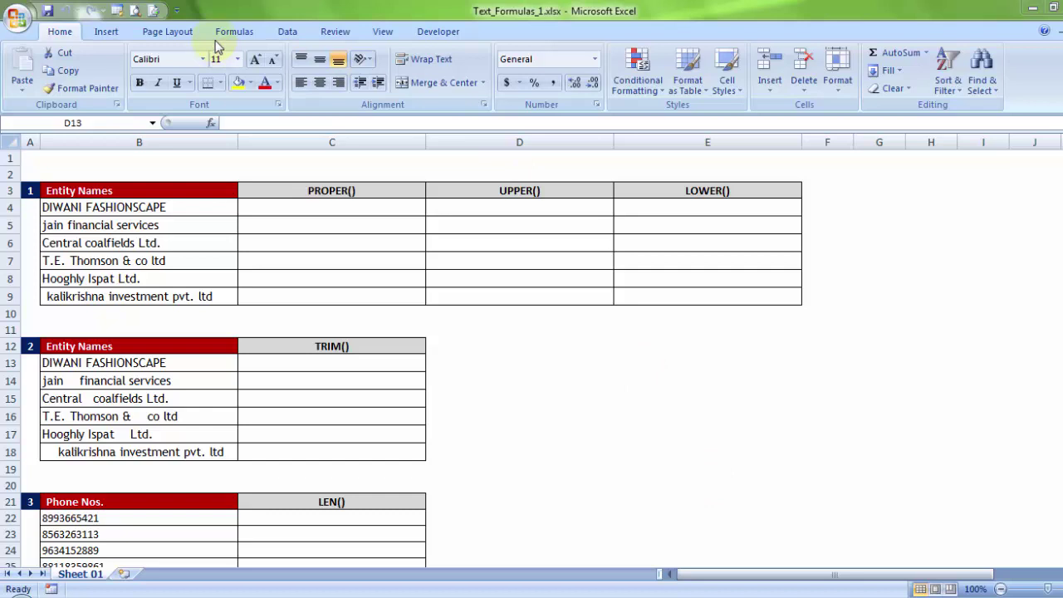
pyautogui.click(232, 32)
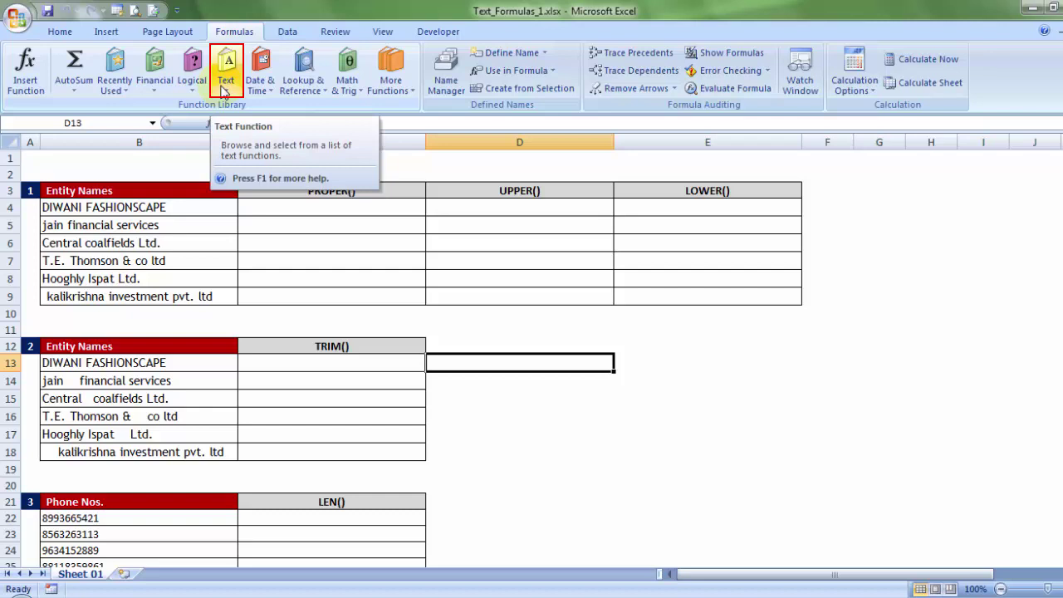
pyautogui.click(319, 226)
pyautogui.click(322, 206)
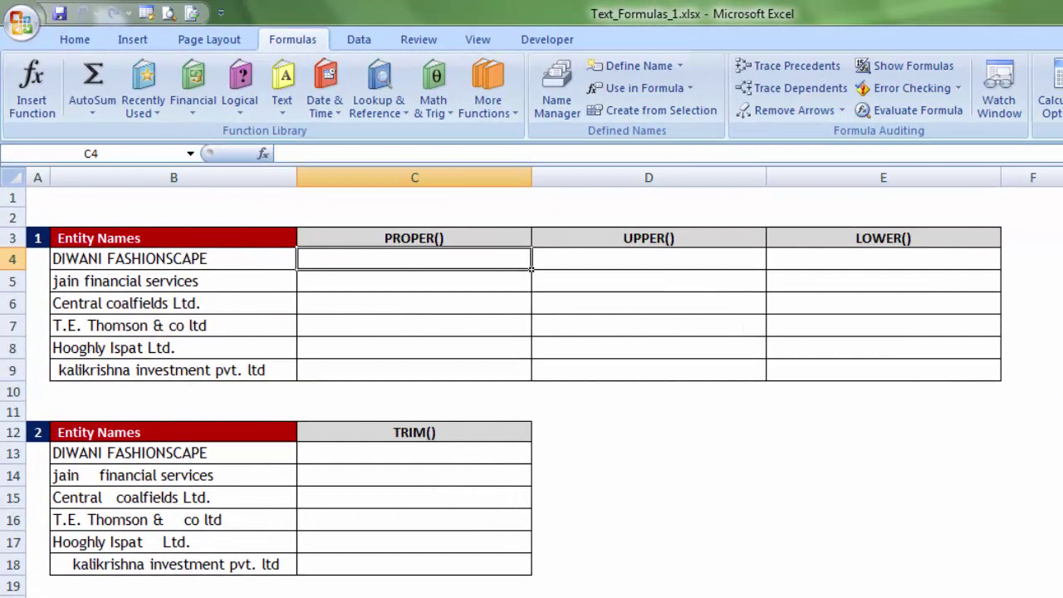
pyautogui.moveTo(175, 259); pyautogui.dragTo(175, 370)
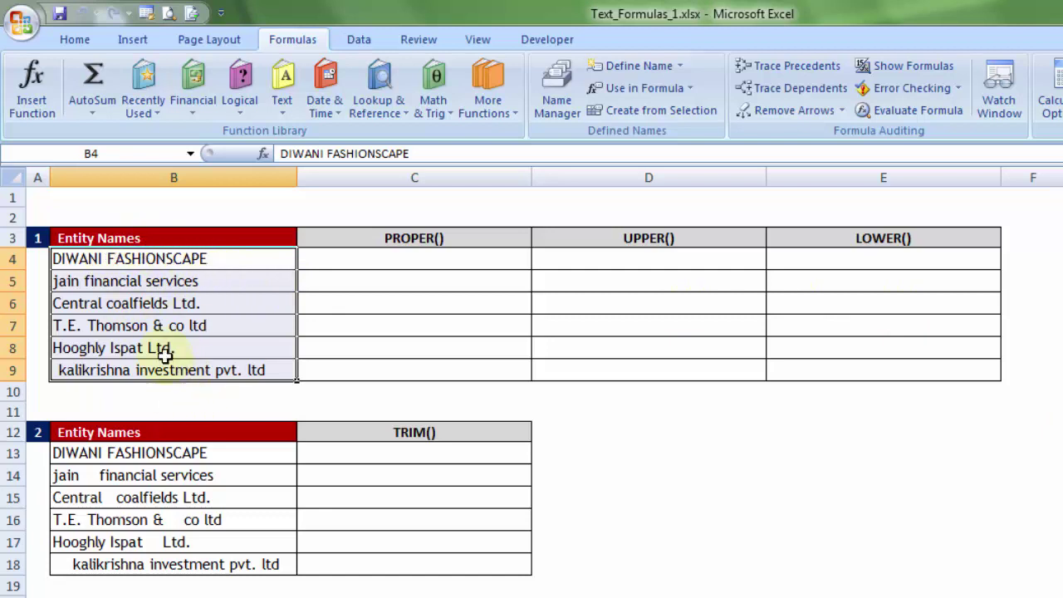
# Convert the first table's entity names to proper case by entering =PROPER(B4) in C4 and filling it down to C9.
pyautogui.click(342, 261)
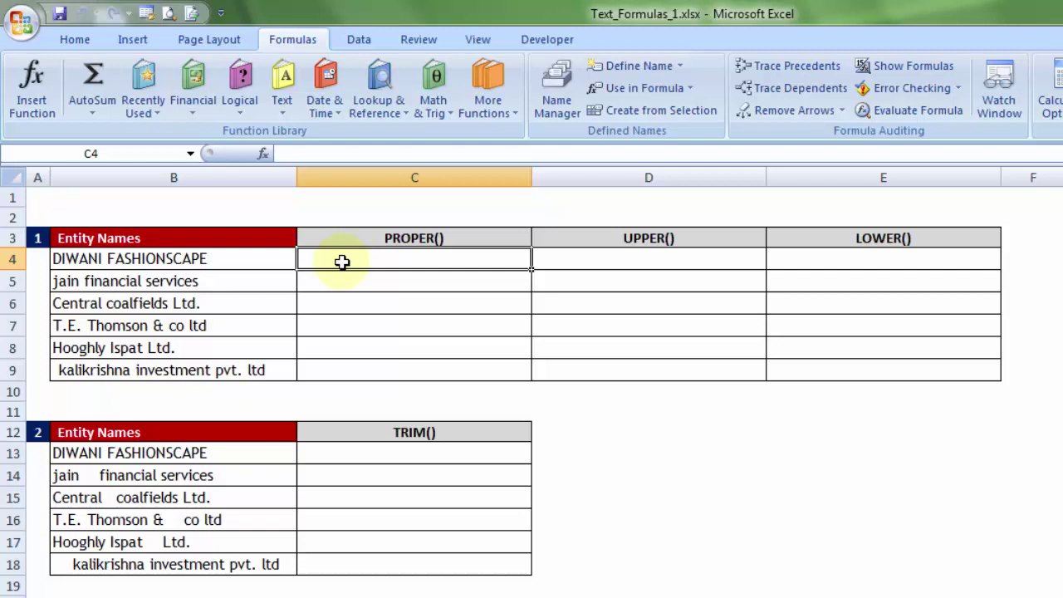
pyautogui.write('=proper')
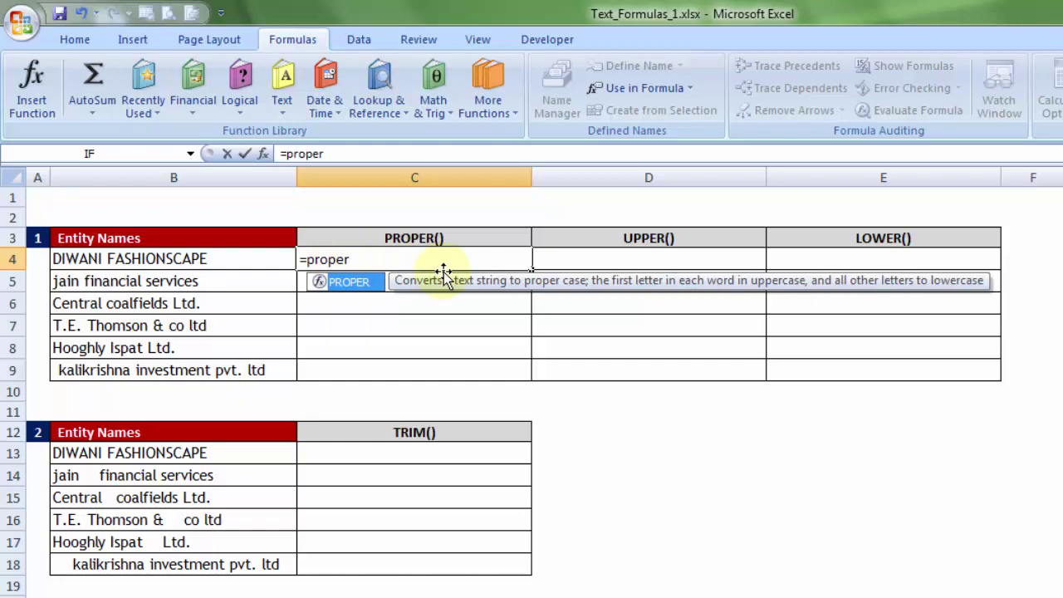
pyautogui.press('Tab')
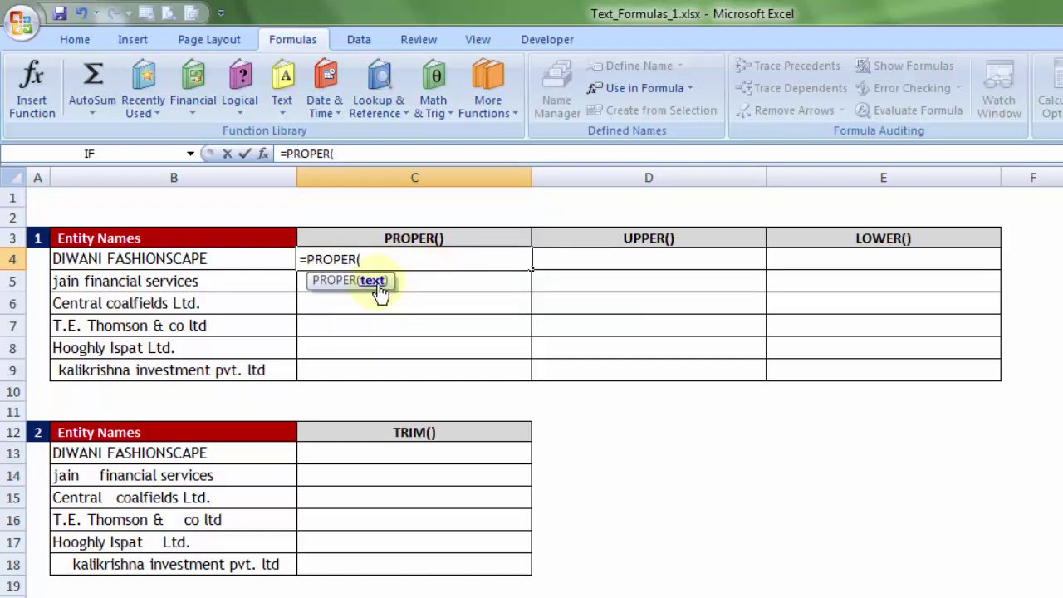
pyautogui.click(208, 260)
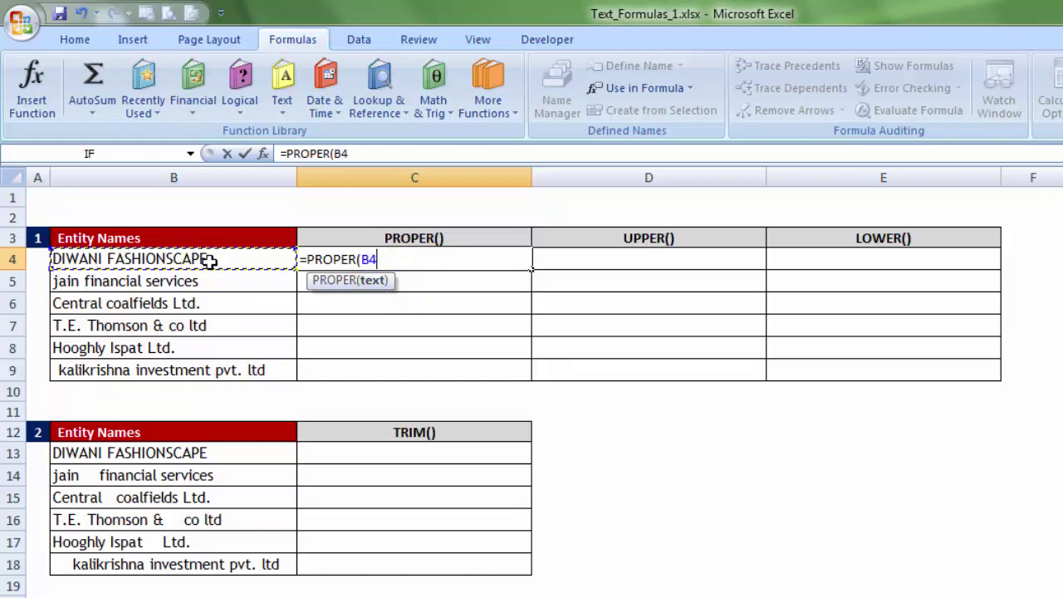
pyautogui.write(')')
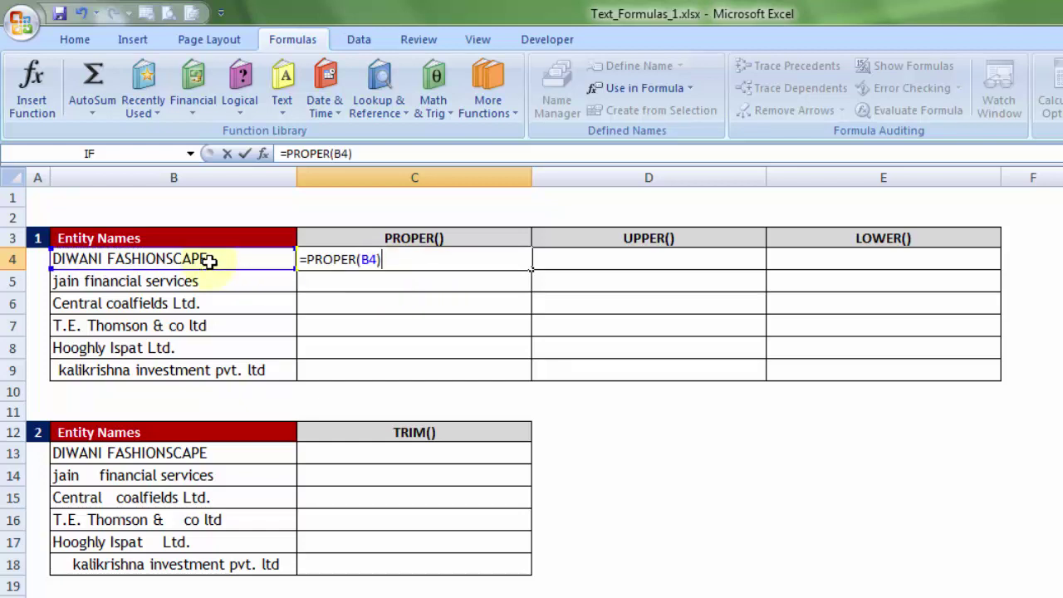
pyautogui.press('Return')
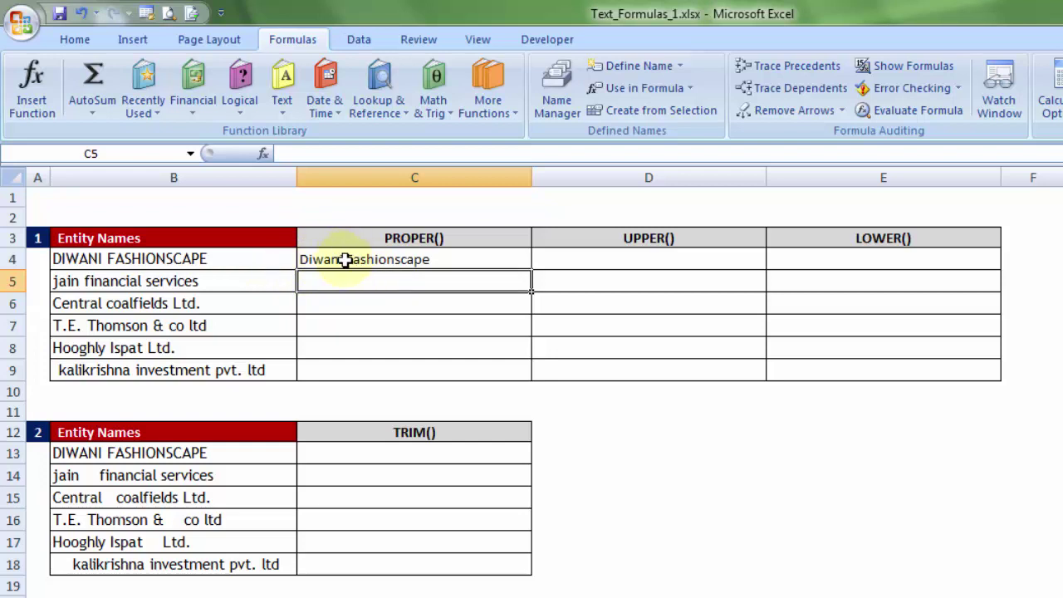
pyautogui.click(381, 259)
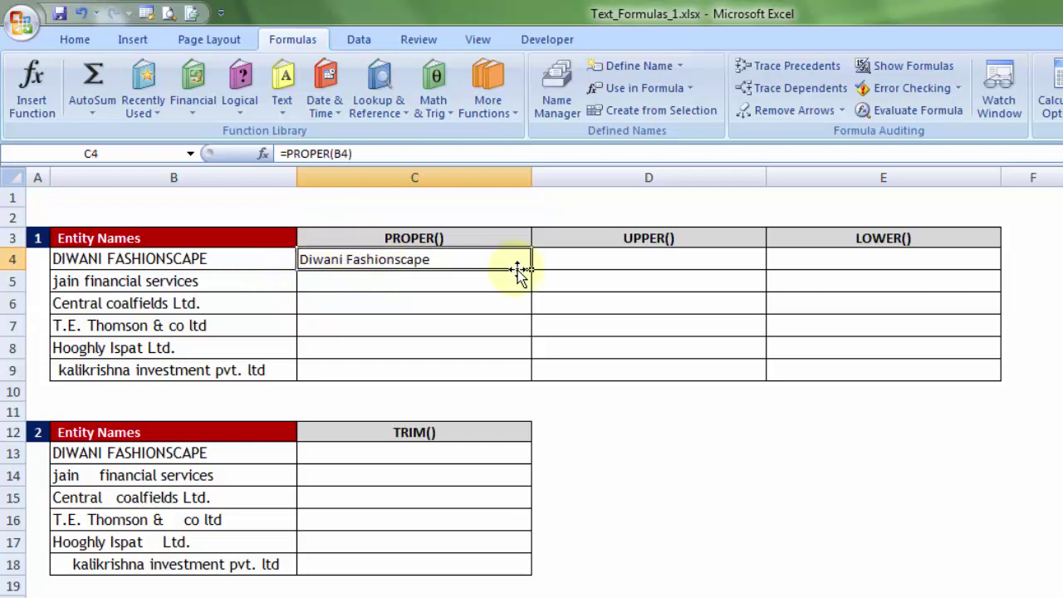
pyautogui.moveTo(530, 270); pyautogui.dragTo(526, 386)
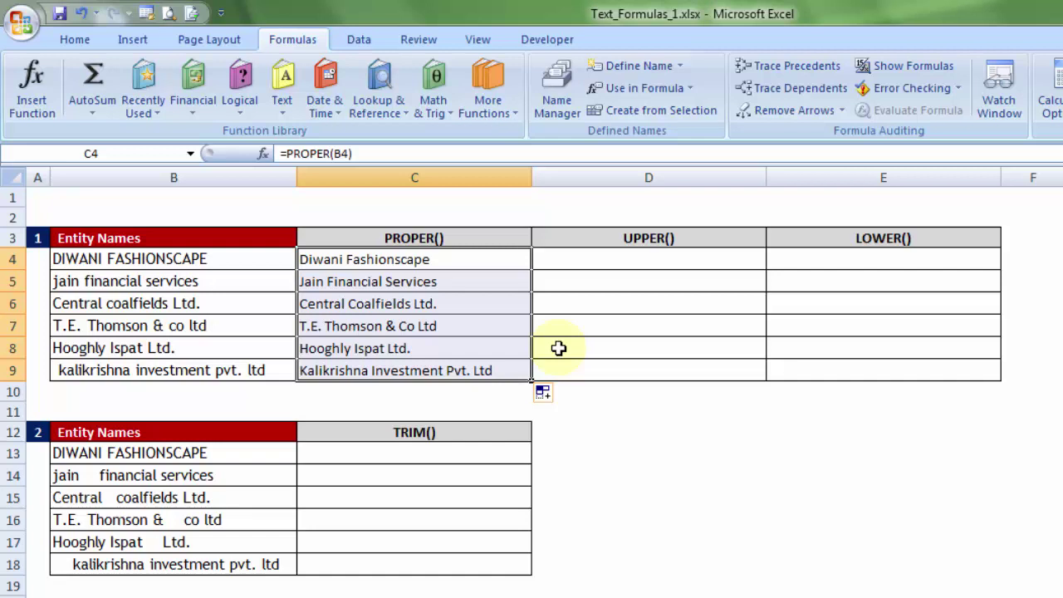
# Convert the first table's entity names to uppercase by entering =UPPER(B4) in D4 and filling it down to D9.
pyautogui.click(563, 261)
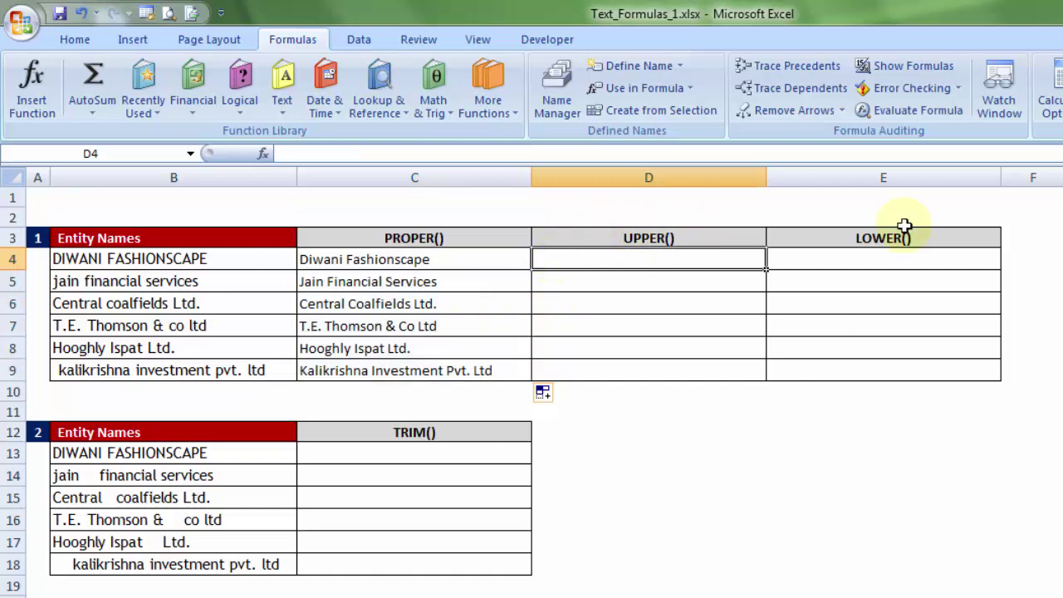
pyautogui.write('=upp')
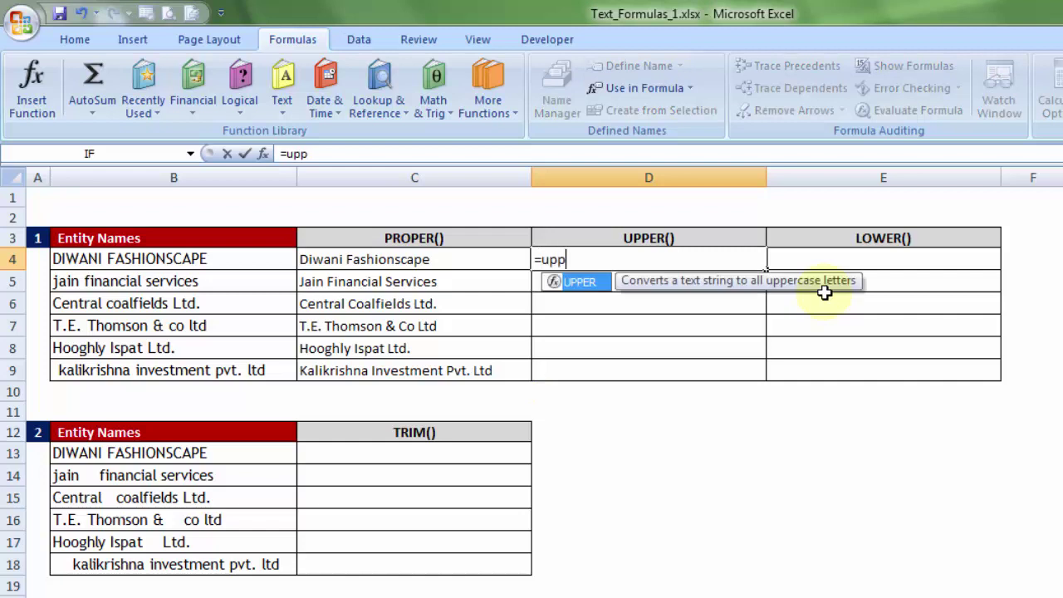
pyautogui.write('er')
pyautogui.press('Tab')
pyautogui.click(237, 258)
pyautogui.write(')')
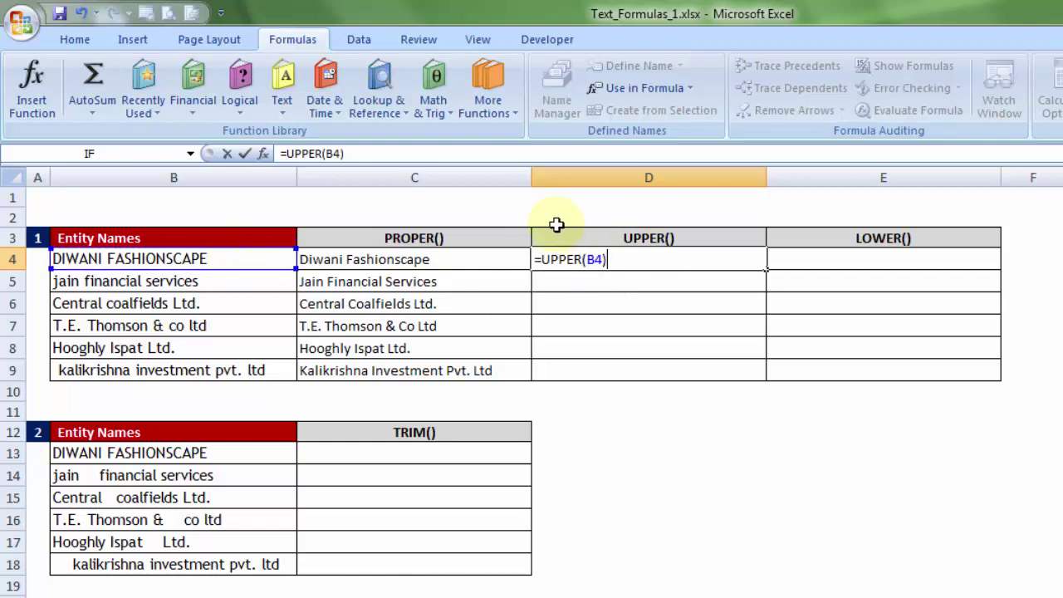
pyautogui.press('Return')
pyautogui.click(734, 259)
pyautogui.moveTo(764, 270); pyautogui.dragTo(752, 384)
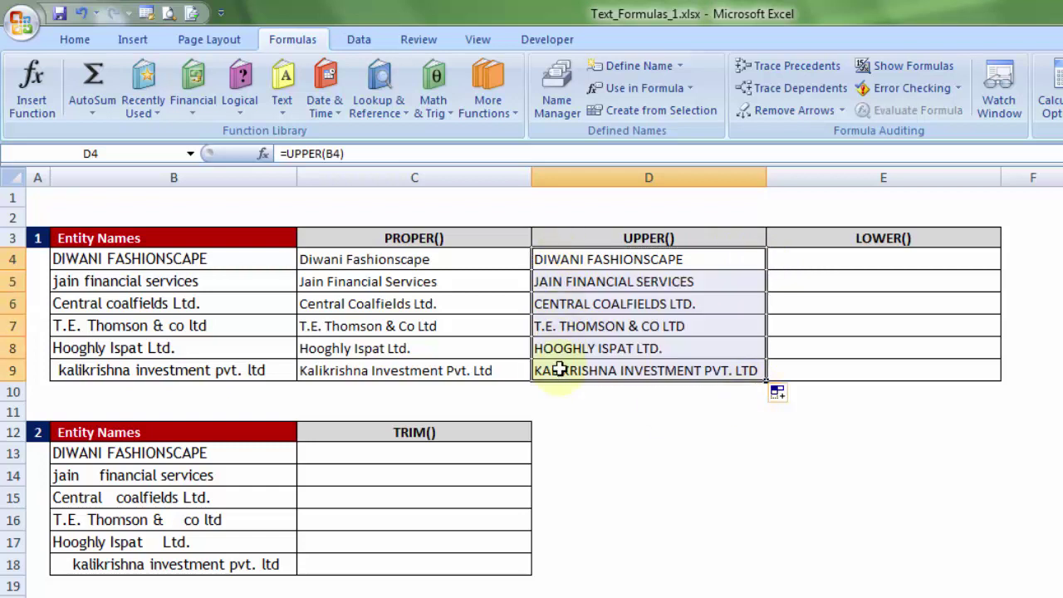
# Convert the first table's entity names to lowercase by entering =LOWER(B4) in E4 and filling it down to E9.
pyautogui.click(846, 259)
pyautogui.write('=lowe')
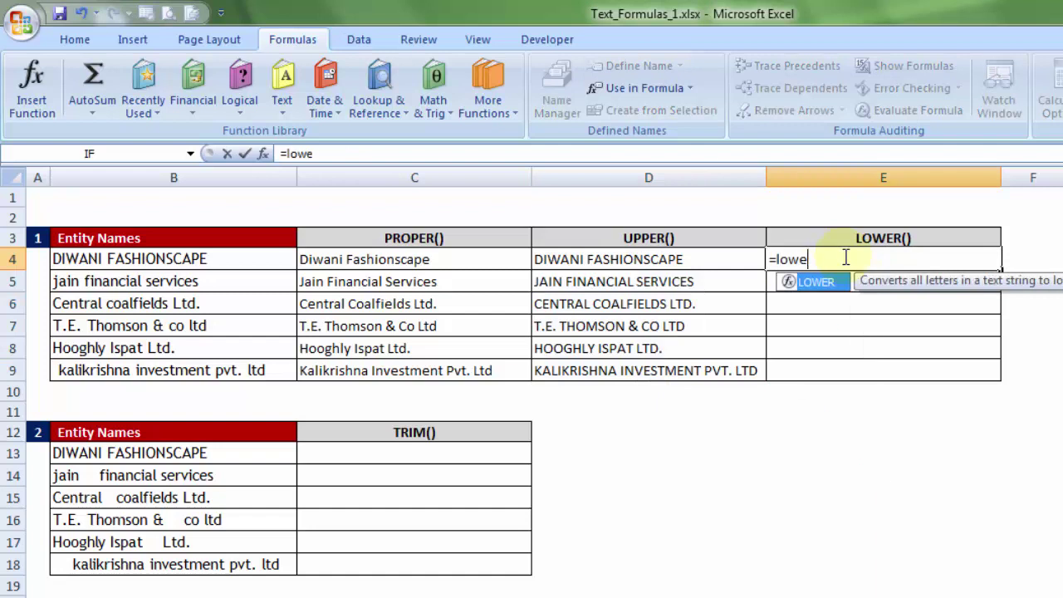
pyautogui.write('r')
pyautogui.press('Tab')
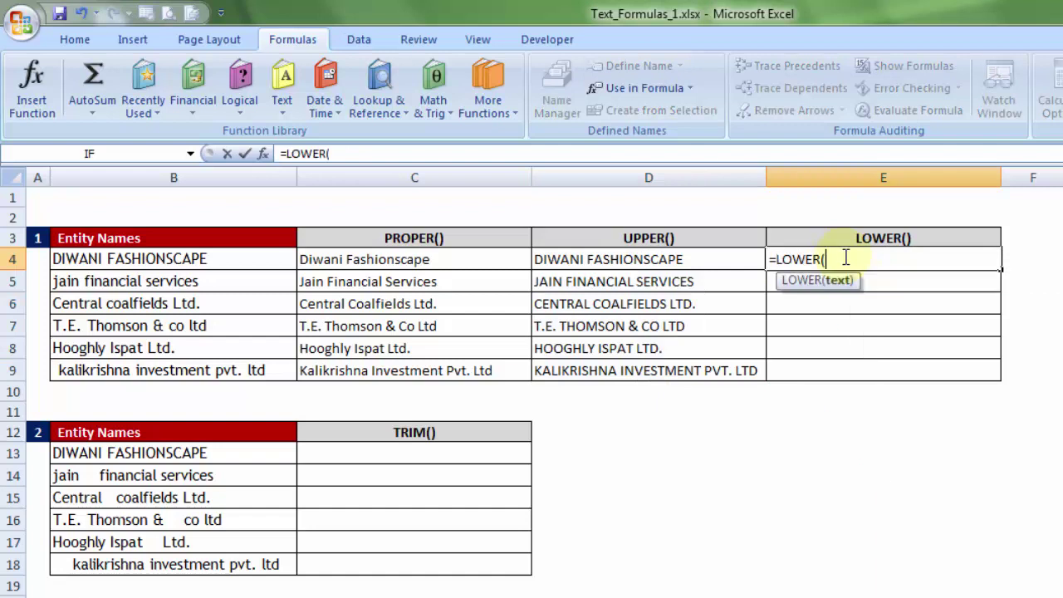
pyautogui.click(221, 257)
pyautogui.write(')')
pyautogui.press('Return')
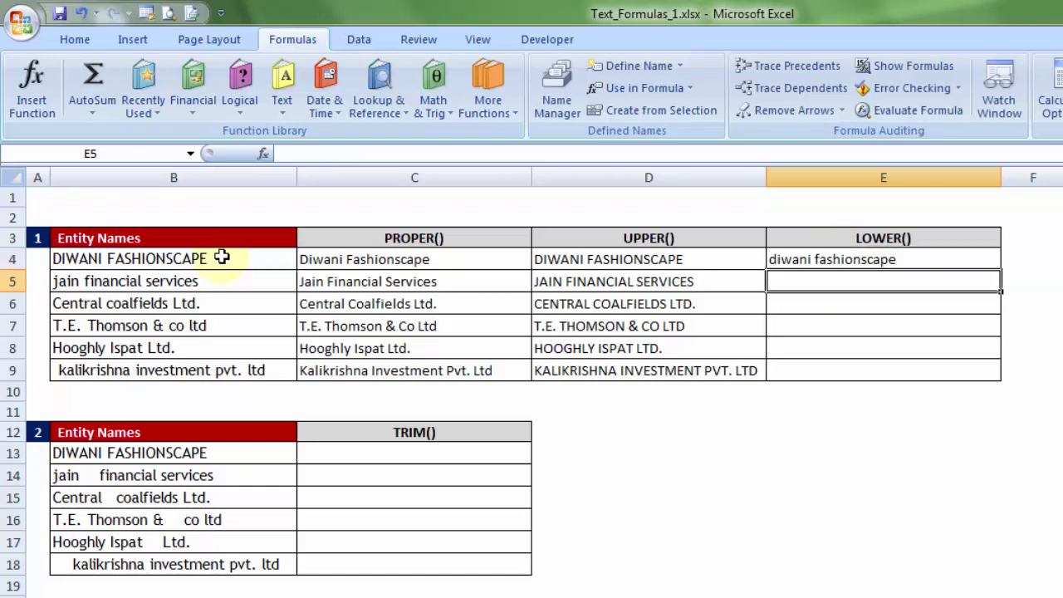
pyautogui.click(913, 258)
pyautogui.moveTo(1001, 269); pyautogui.dragTo(986, 381)
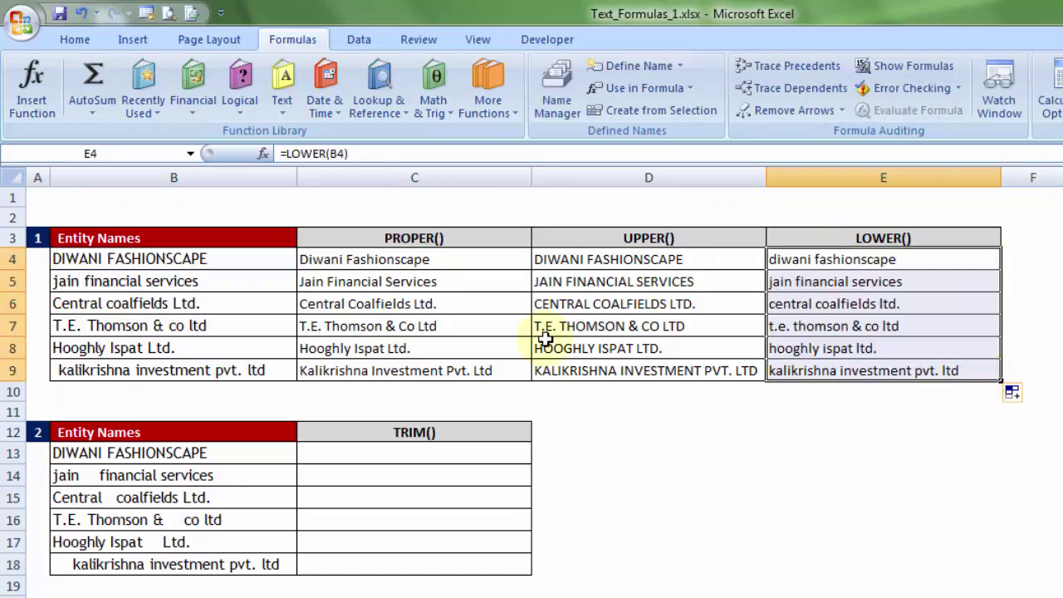
pyautogui.click(408, 239)
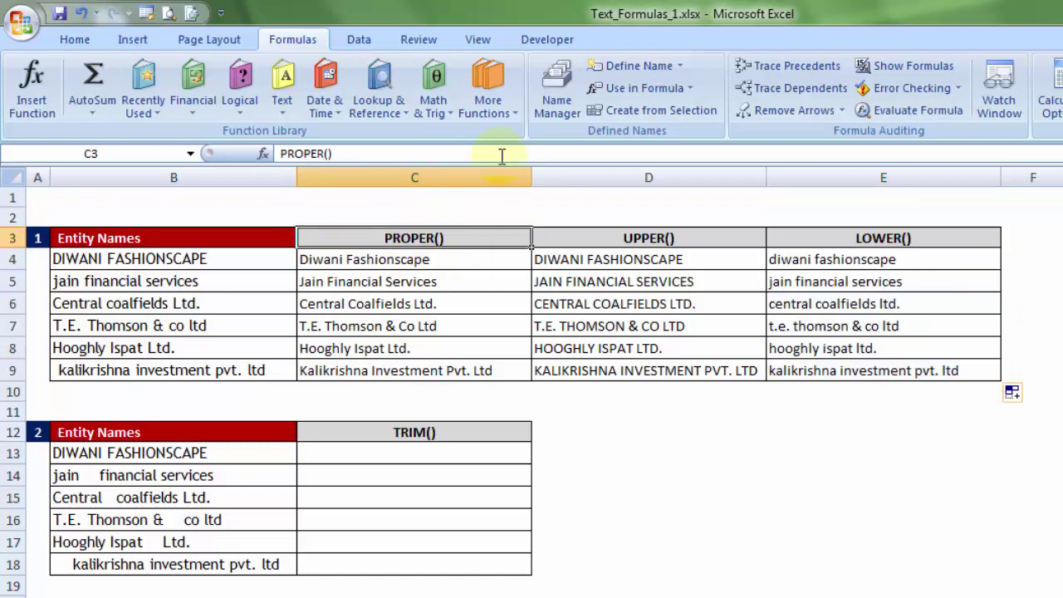
pyautogui.click(638, 238)
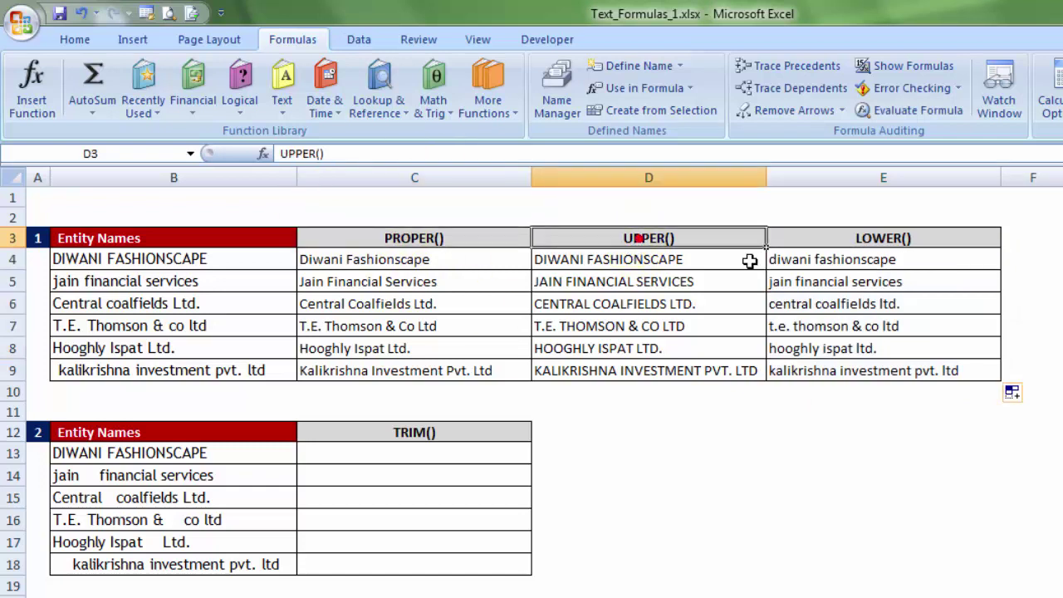
pyautogui.click(884, 239)
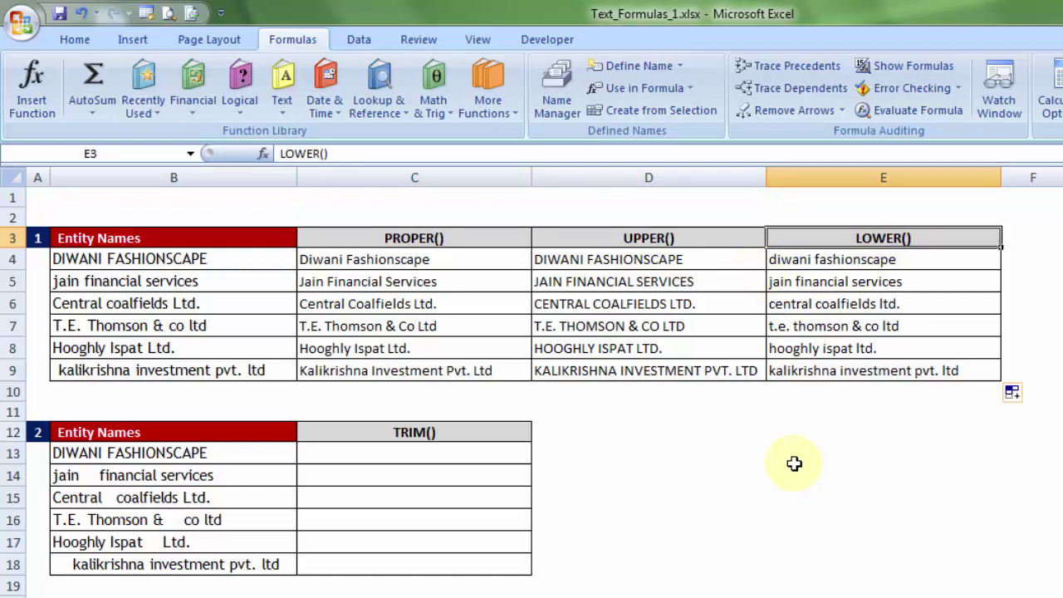
# Remove extra spaces from the second table's entity names by entering =TRIM(B13) in C13 and filling it down to C18.
pyautogui.scroll(-1, 795, 463)
pyautogui.scroll(-2, 793, 462)
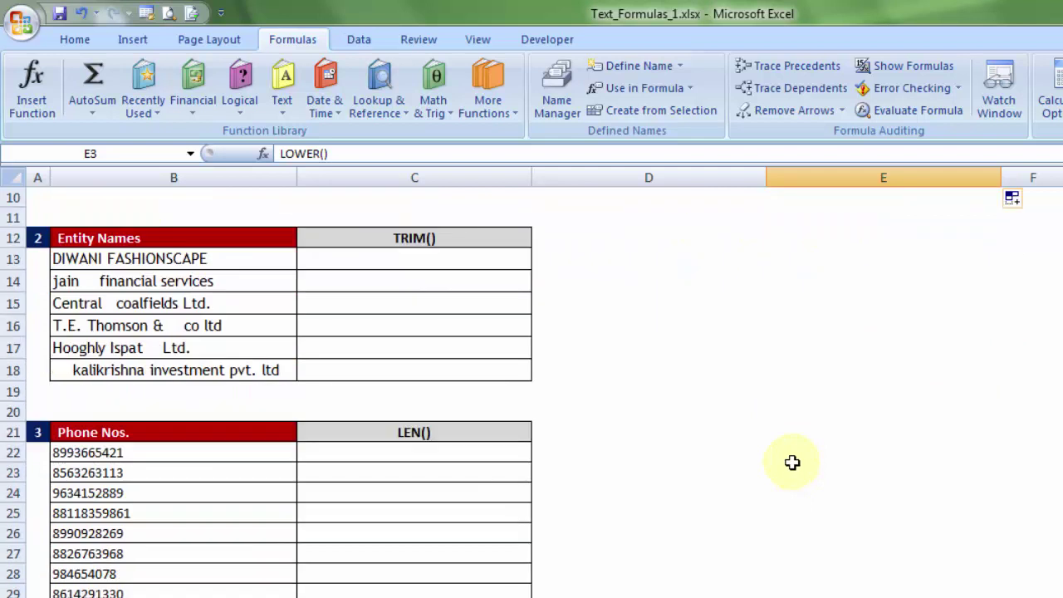
pyautogui.moveTo(119, 260); pyautogui.dragTo(112, 370)
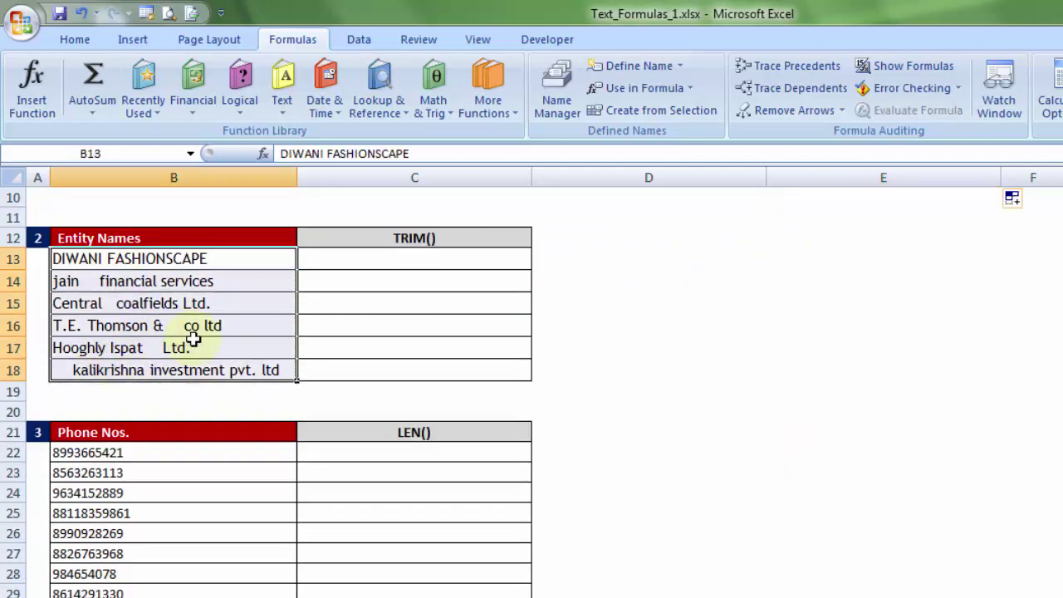
pyautogui.doubleClick(170, 324)
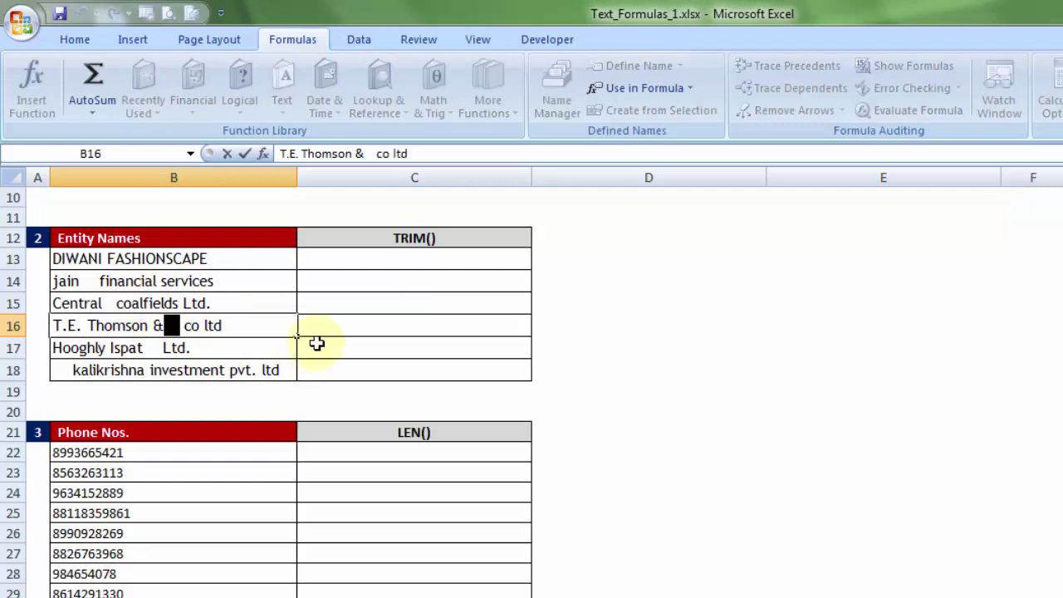
pyautogui.click(406, 260)
pyautogui.write('=')
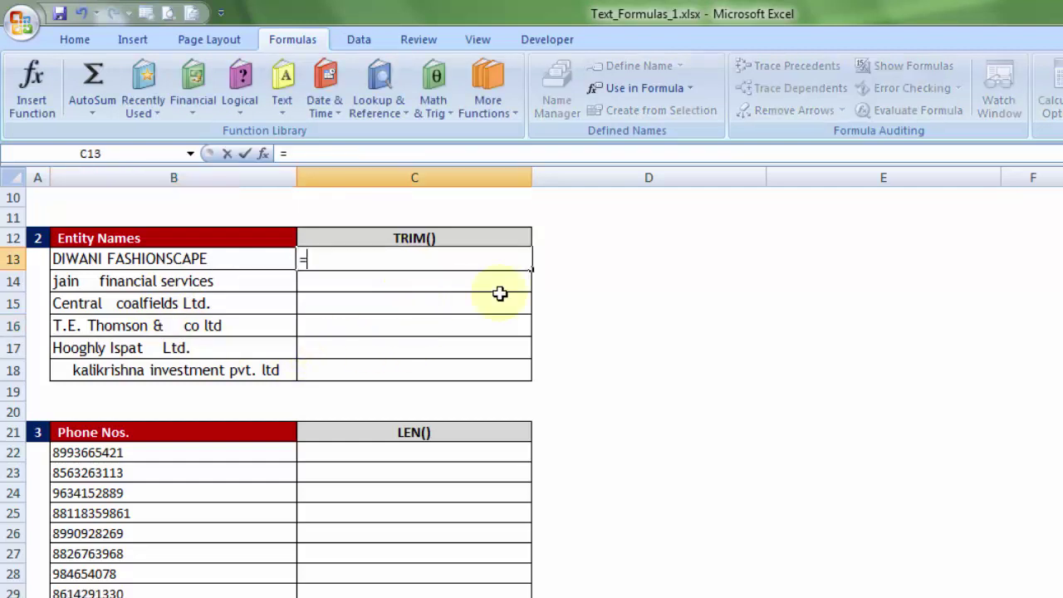
pyautogui.write('trim')
pyautogui.press('Tab')
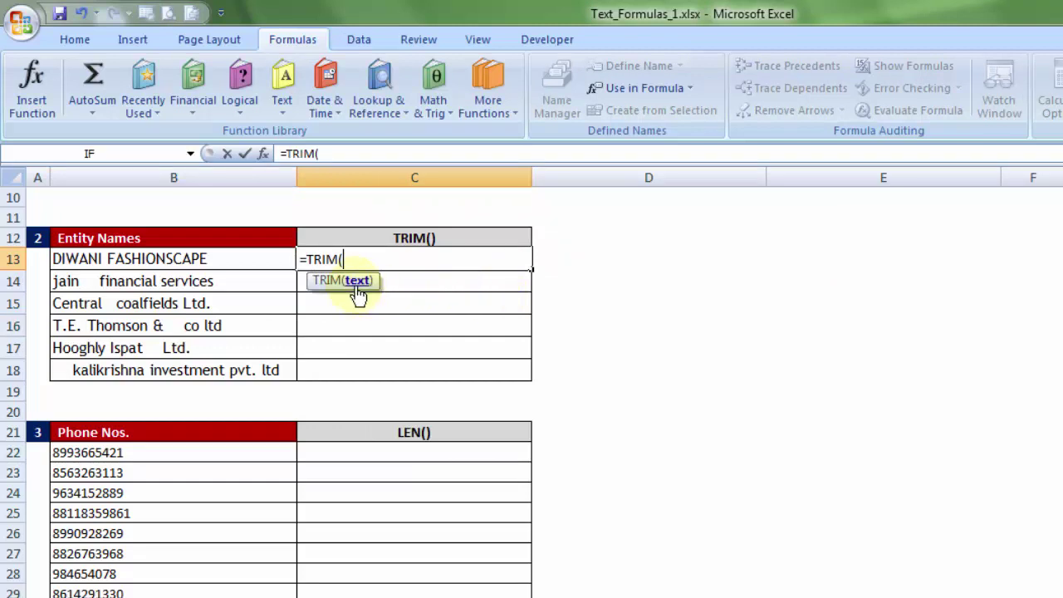
pyautogui.click(270, 259)
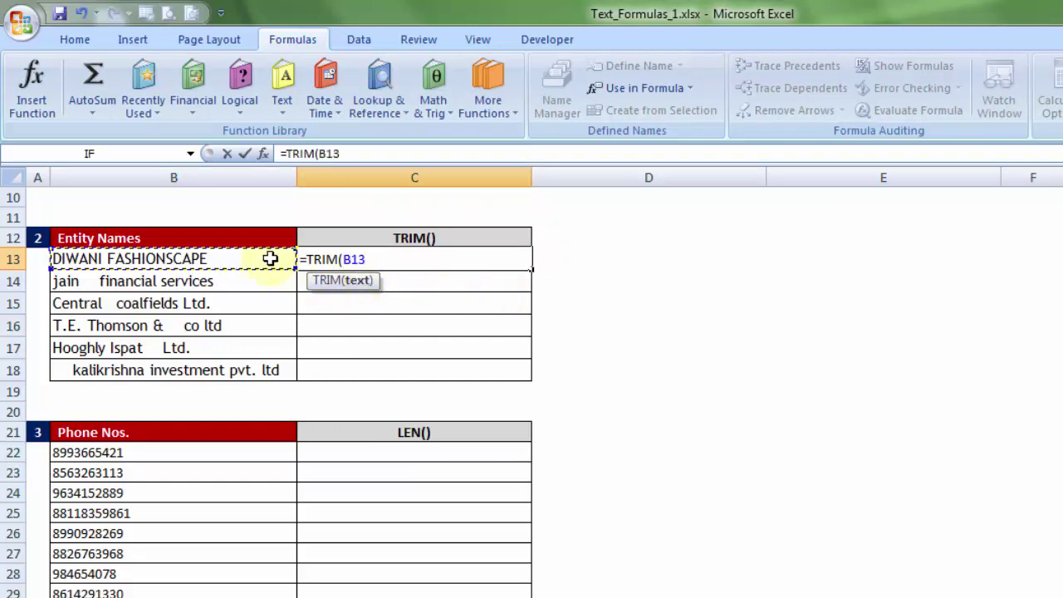
pyautogui.write(')')
pyautogui.press('Return')
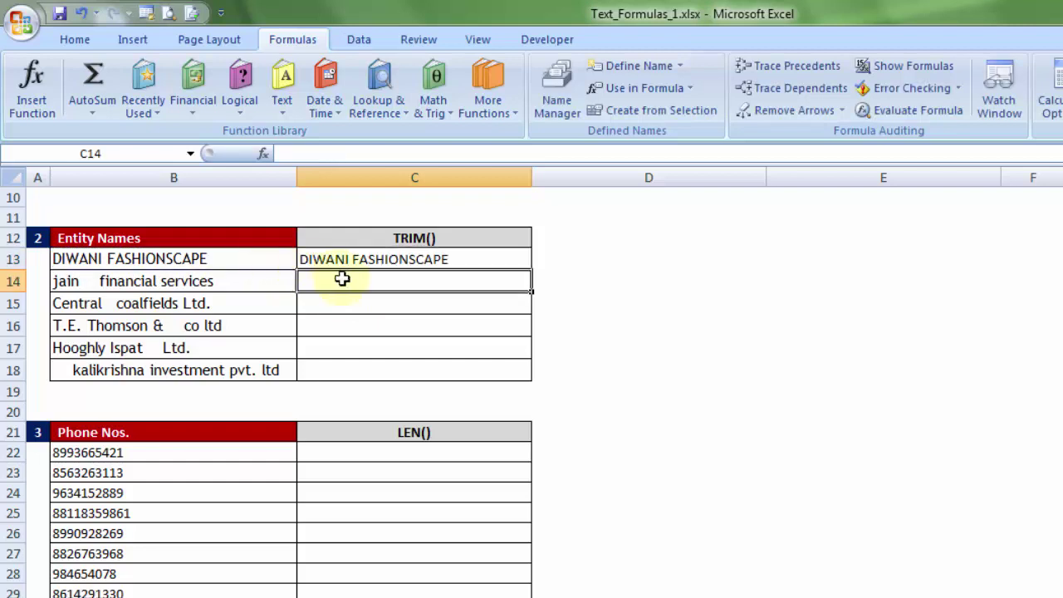
pyautogui.click(503, 253)
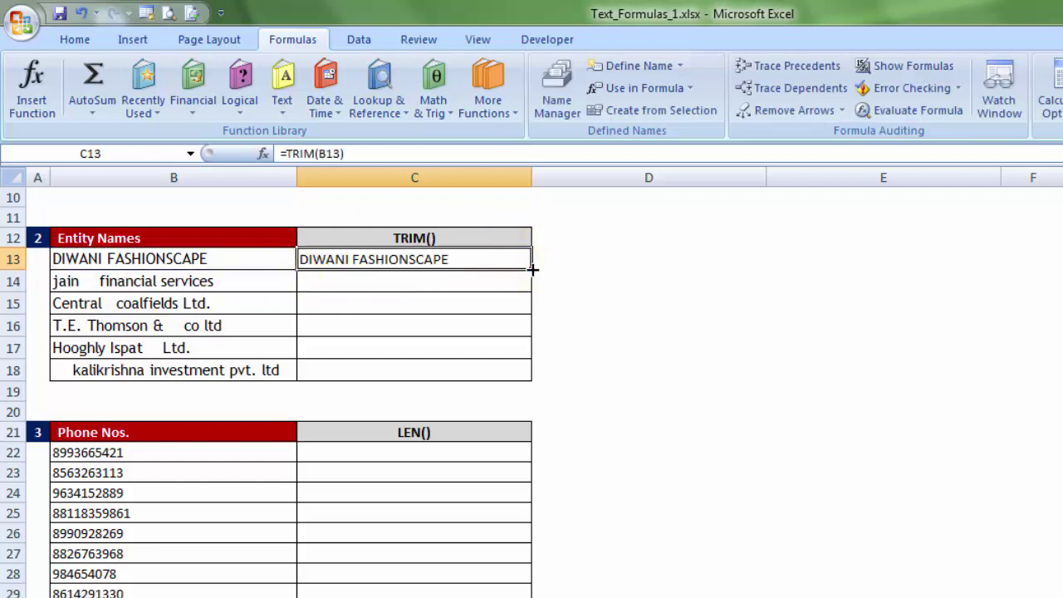
pyautogui.doubleClick(531, 270)
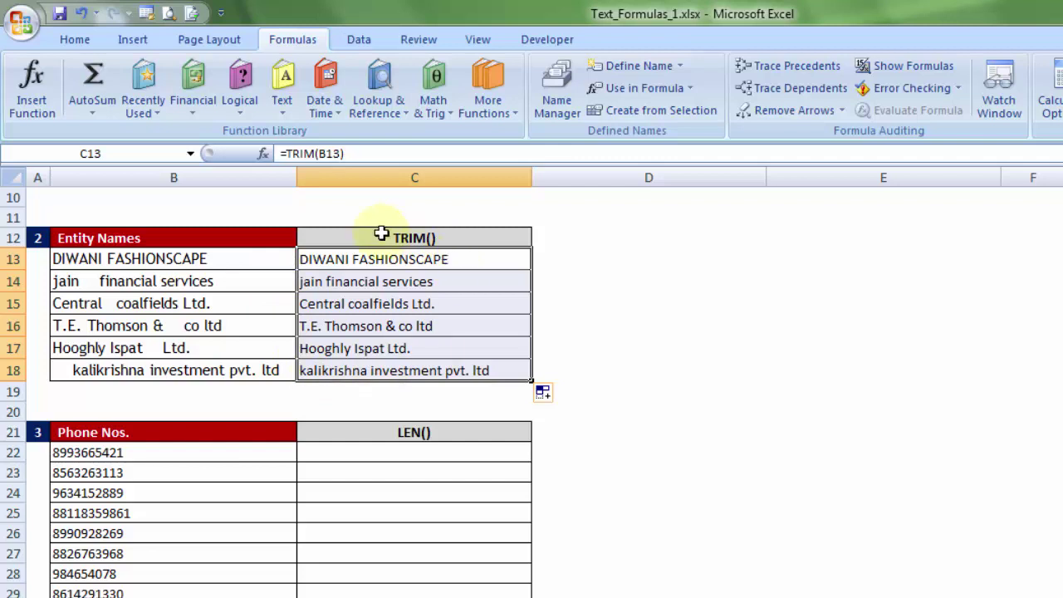
# Change C13 to =PROPER(TRIM(B13)) to combine space removal with proper case, and fill it down to C18.
pyautogui.doubleClick(363, 257)
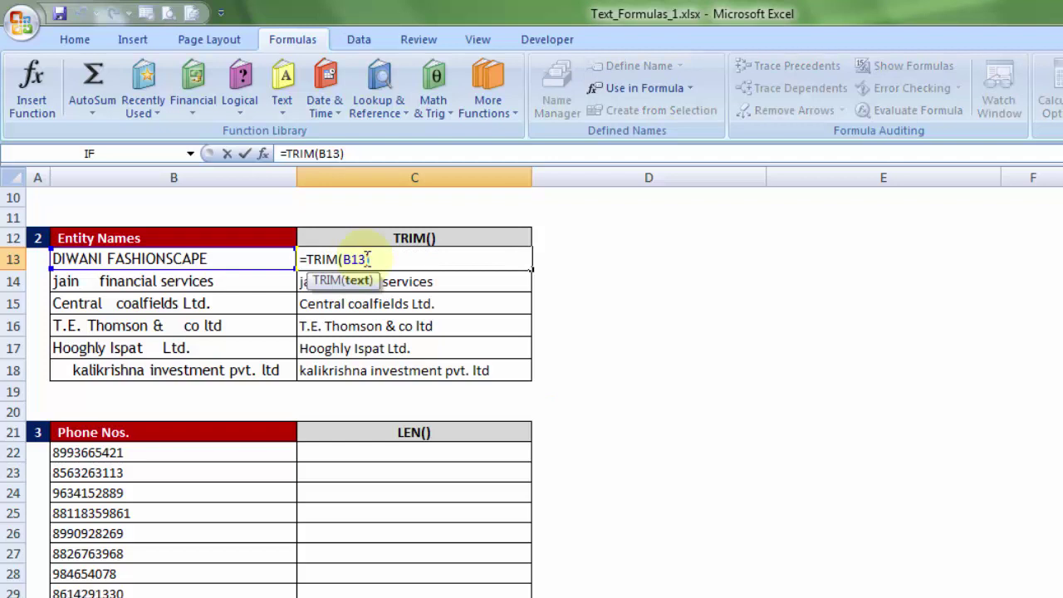
pyautogui.moveTo(308, 258); pyautogui.dragTo(374, 261)
pyautogui.click(306, 259)
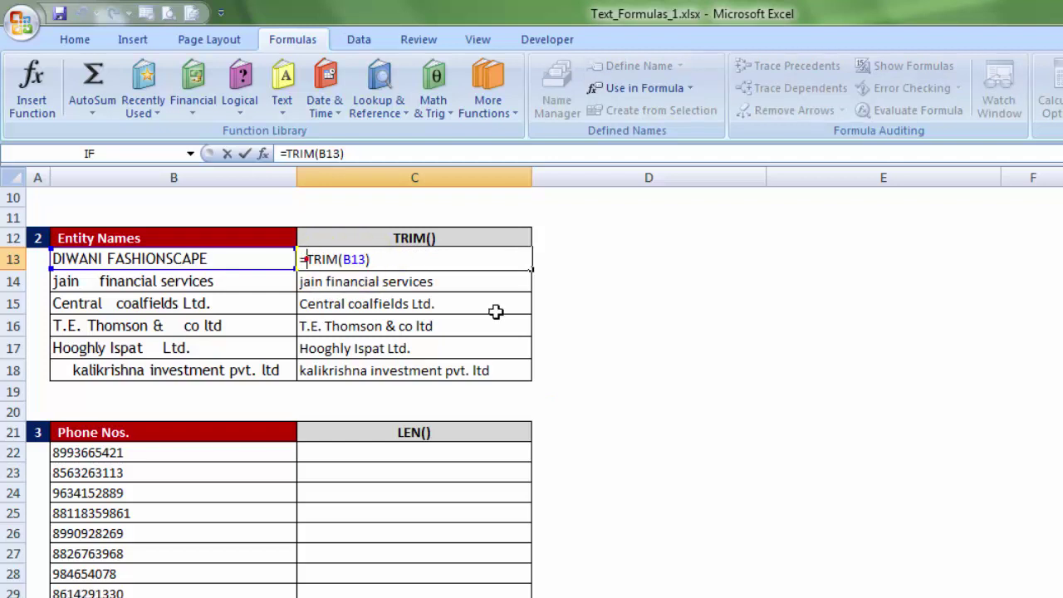
pyautogui.write('proper')
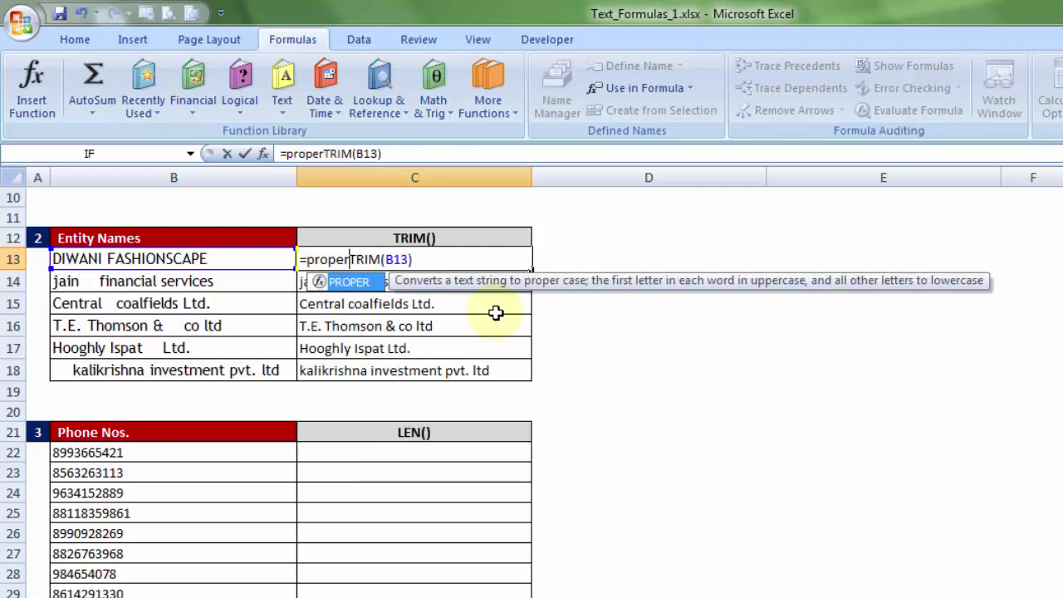
pyautogui.write('(')
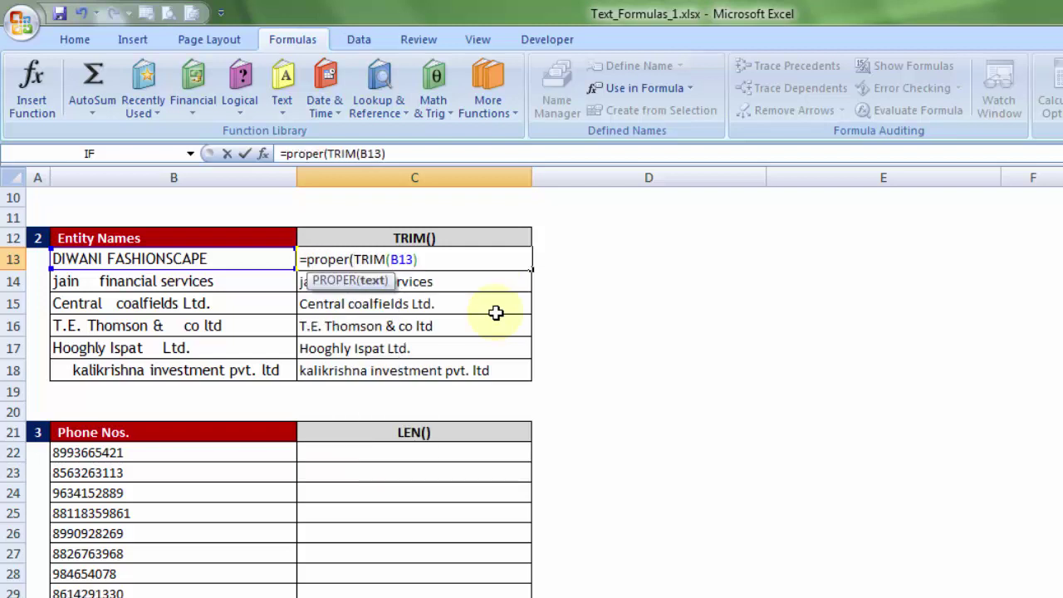
pyautogui.moveTo(355, 256); pyautogui.dragTo(376, 285)
pyautogui.click(432, 260)
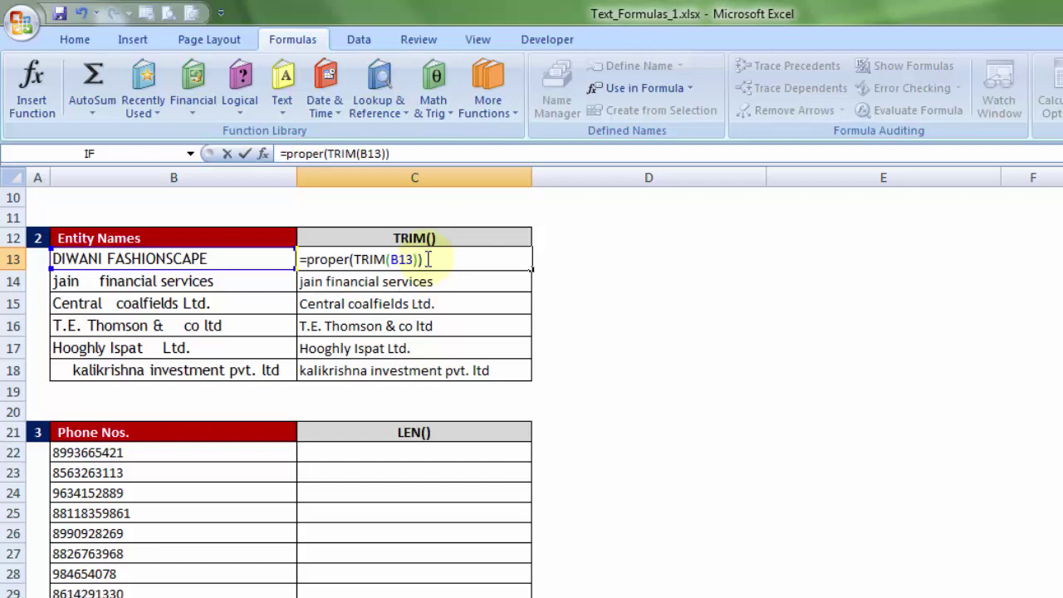
pyautogui.press('BackSpace')
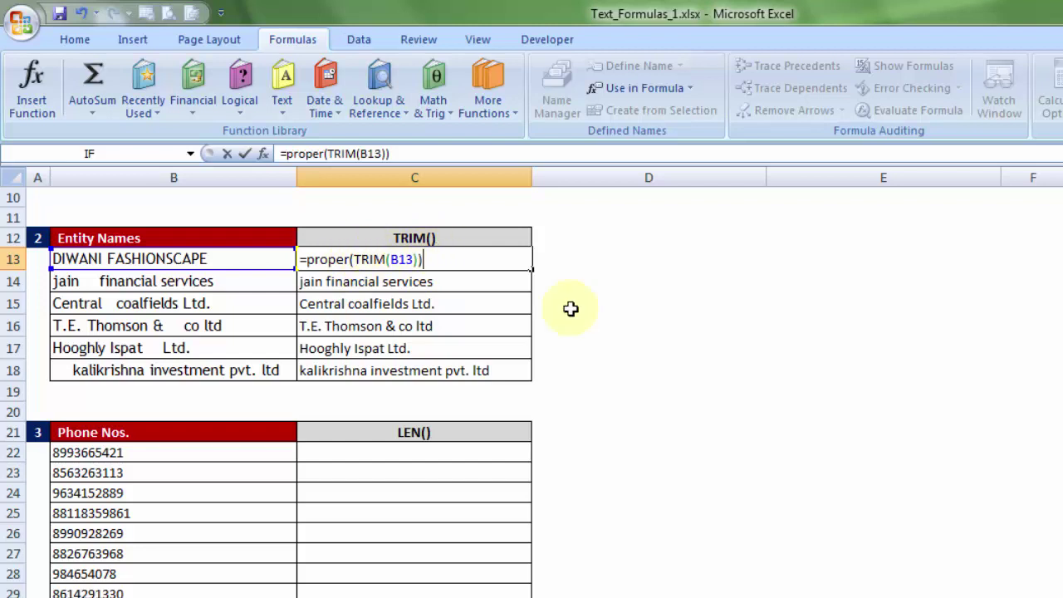
pyautogui.press('Return')
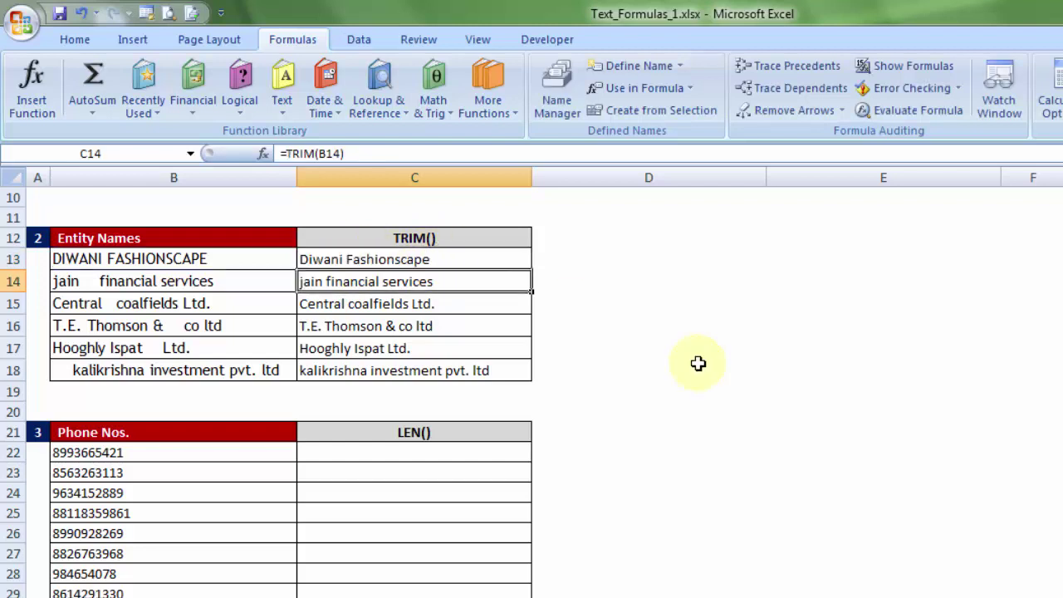
pyautogui.click(499, 263)
pyautogui.moveTo(529, 270); pyautogui.dragTo(514, 384)
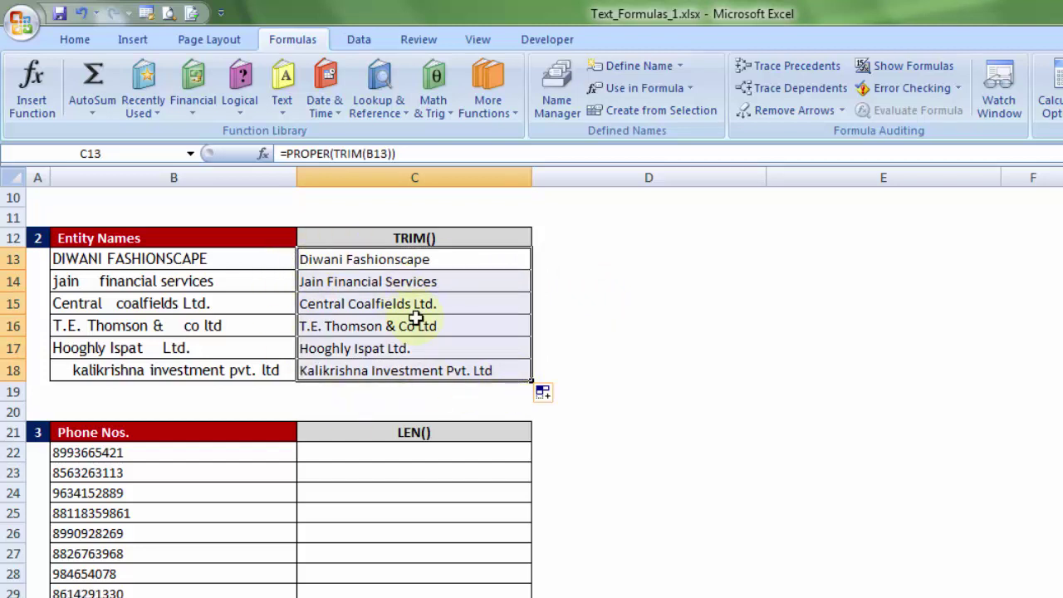
pyautogui.scroll(3, 266, 297)
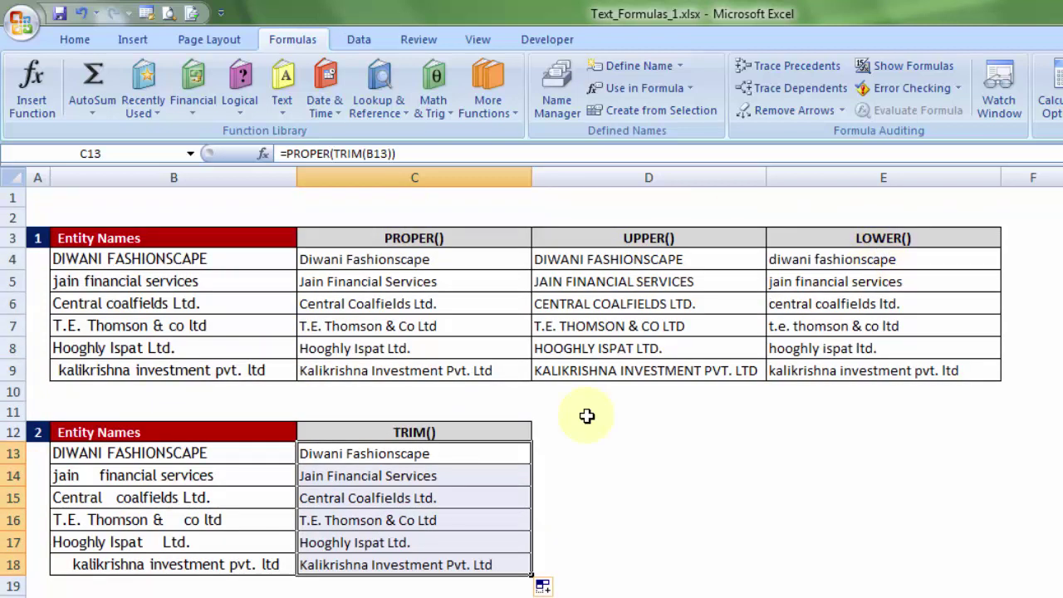
# Count the characters of each phone number by entering =LEN(B22) in C22 and filling it down to C29.
pyautogui.scroll(-6, 467, 451)
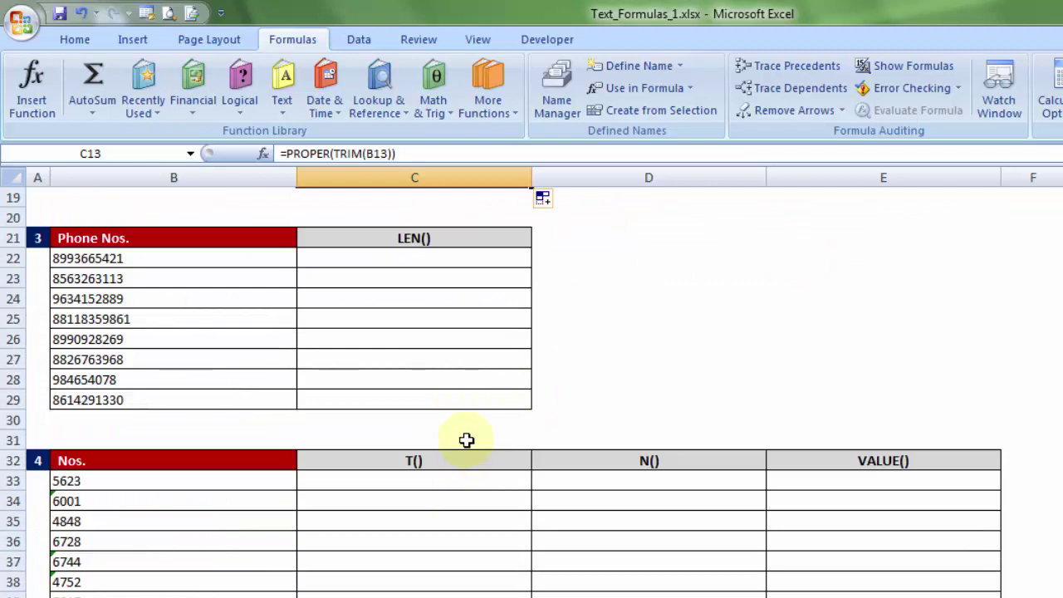
pyautogui.moveTo(174, 258); pyautogui.dragTo(126, 399)
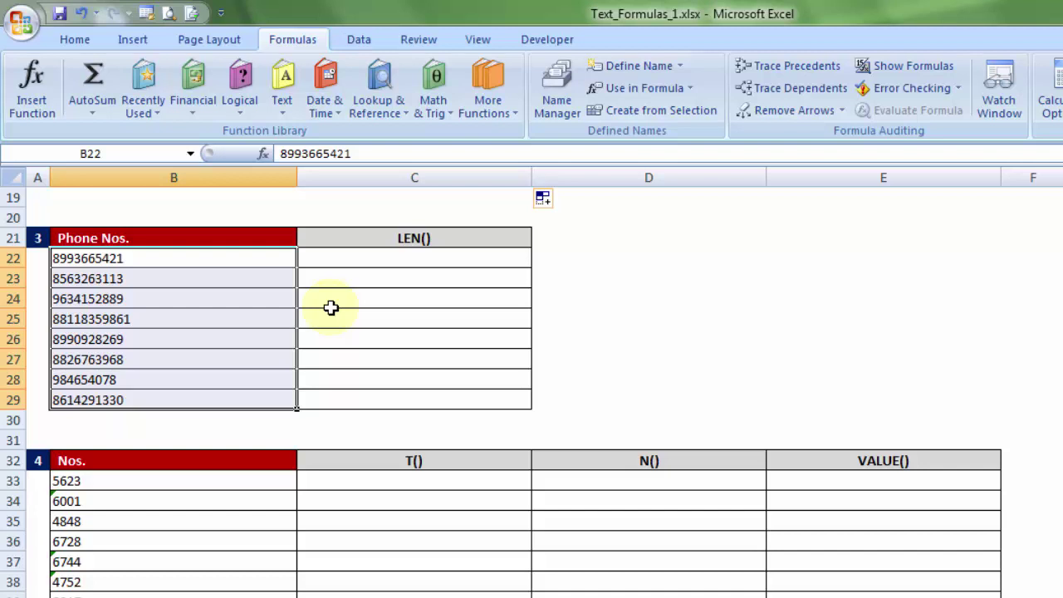
pyautogui.press('Right')
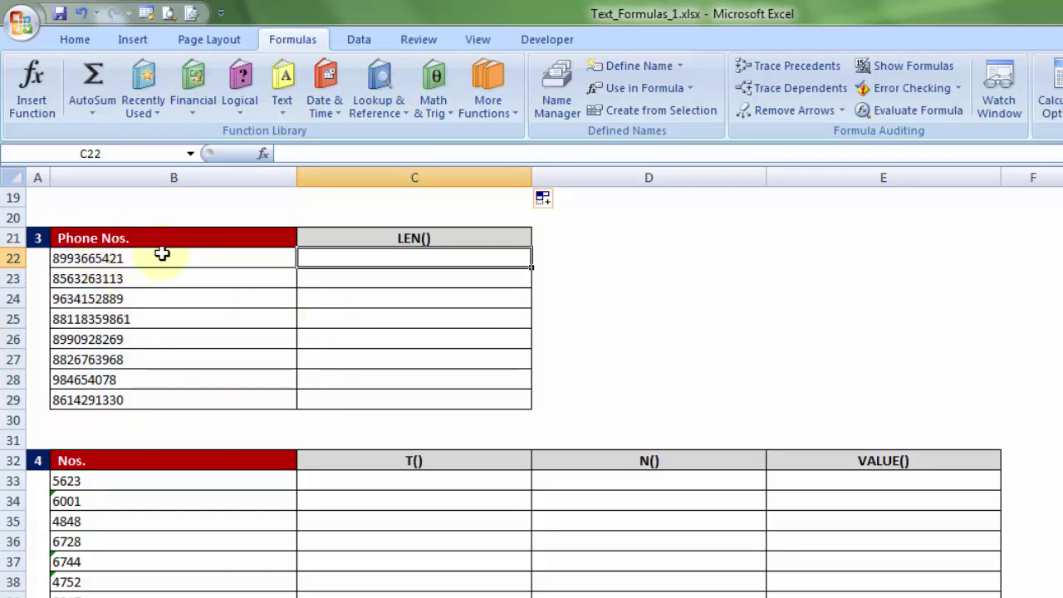
pyautogui.write('=len')
pyautogui.press('Tab')
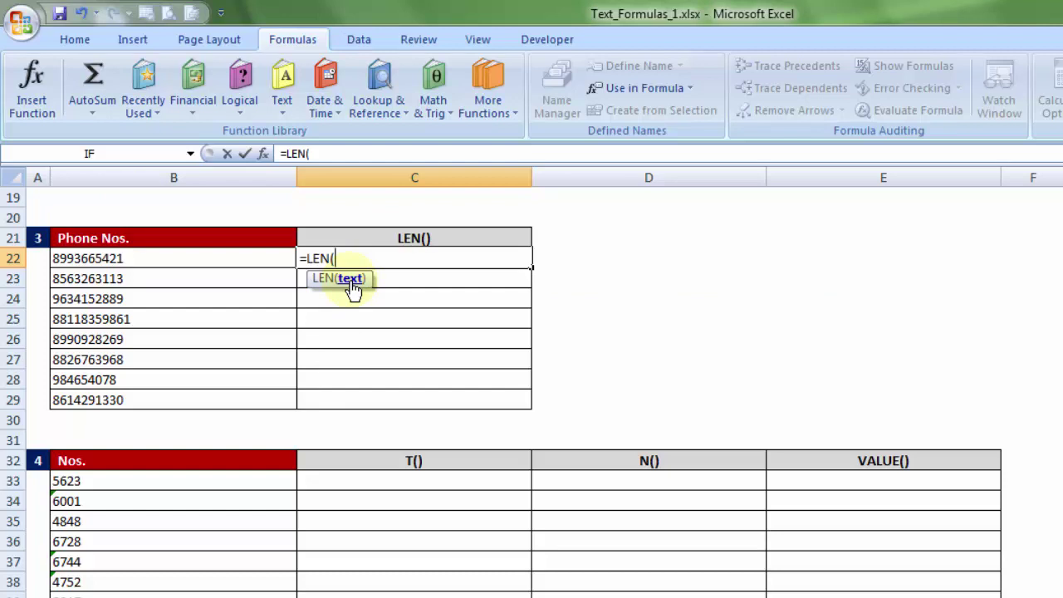
pyautogui.click(254, 258)
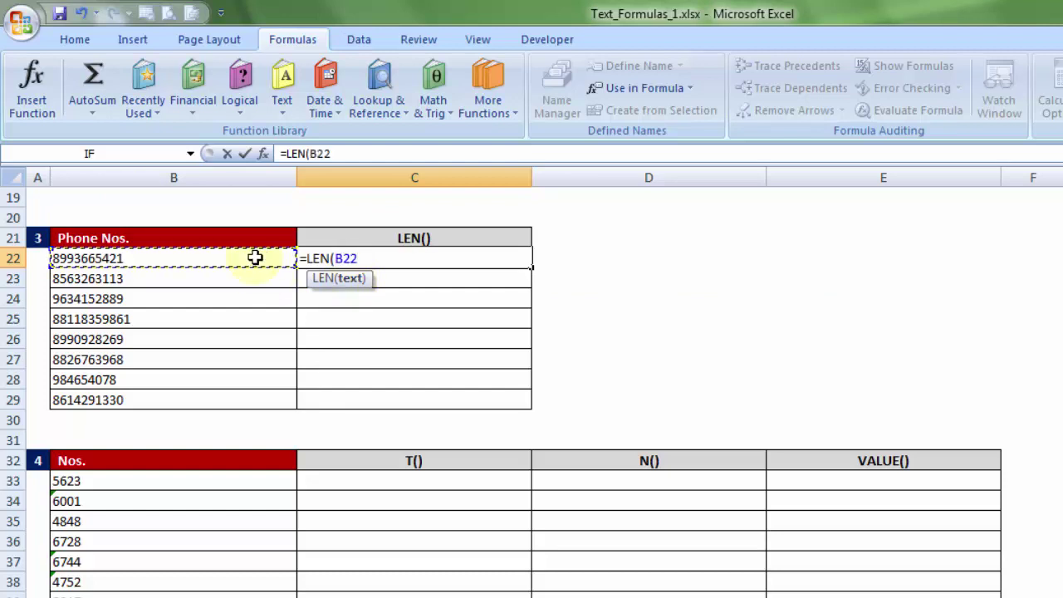
pyautogui.write(')')
pyautogui.press('Return')
pyautogui.click(503, 259)
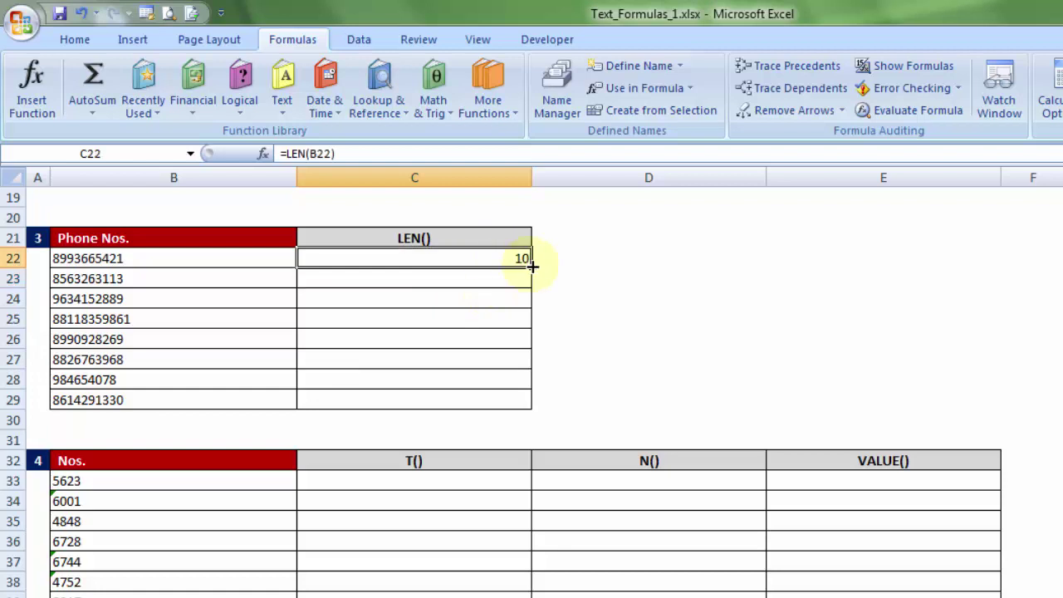
pyautogui.doubleClick(532, 265)
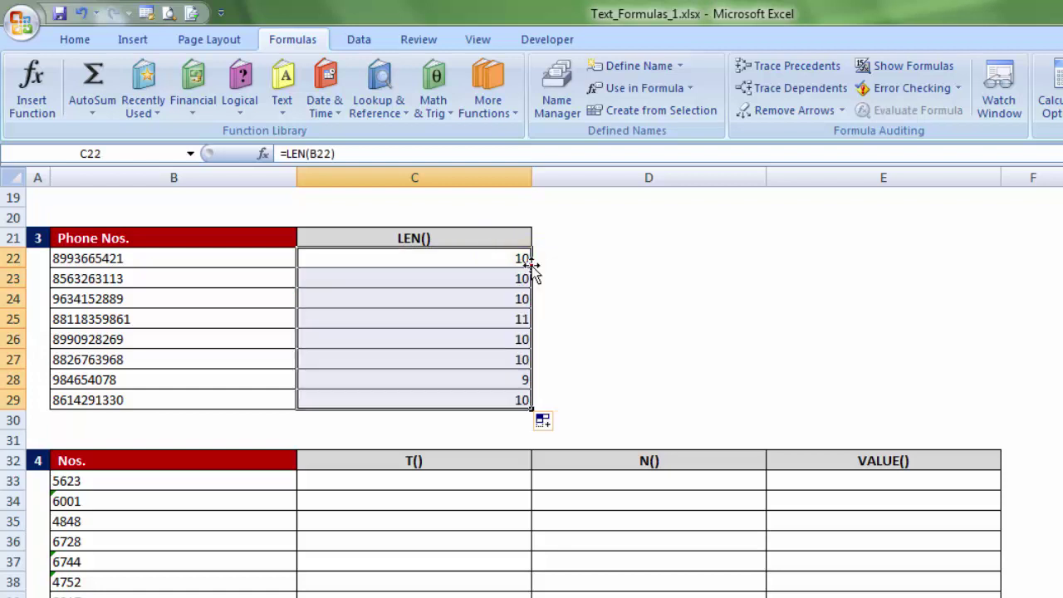
pyautogui.click(503, 319)
pyautogui.moveTo(208, 313); pyautogui.dragTo(385, 324)
pyautogui.hotkey('ctrl', 'c')
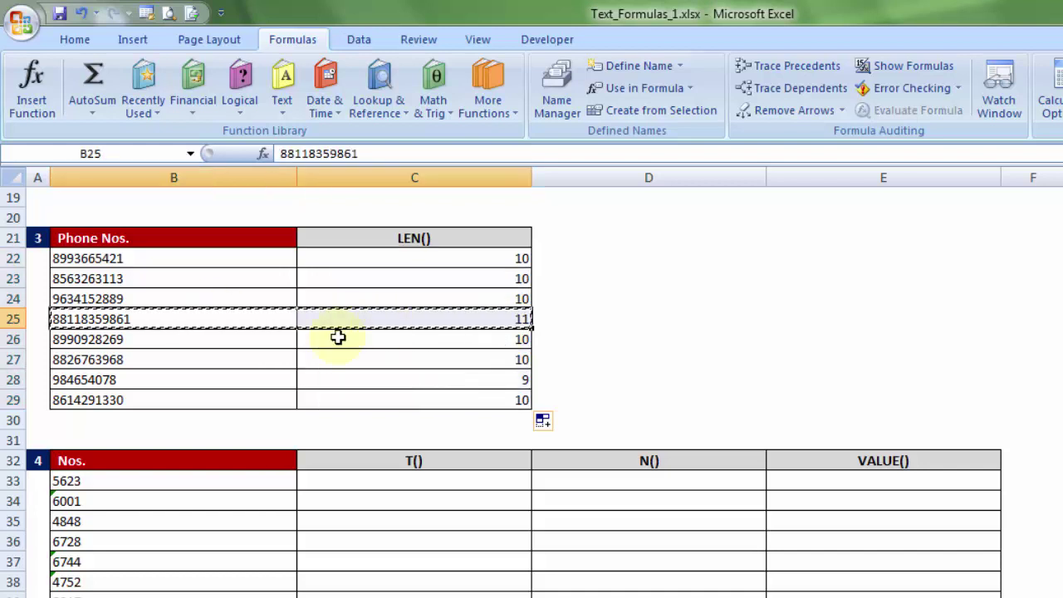
pyautogui.moveTo(239, 379); pyautogui.dragTo(380, 377)
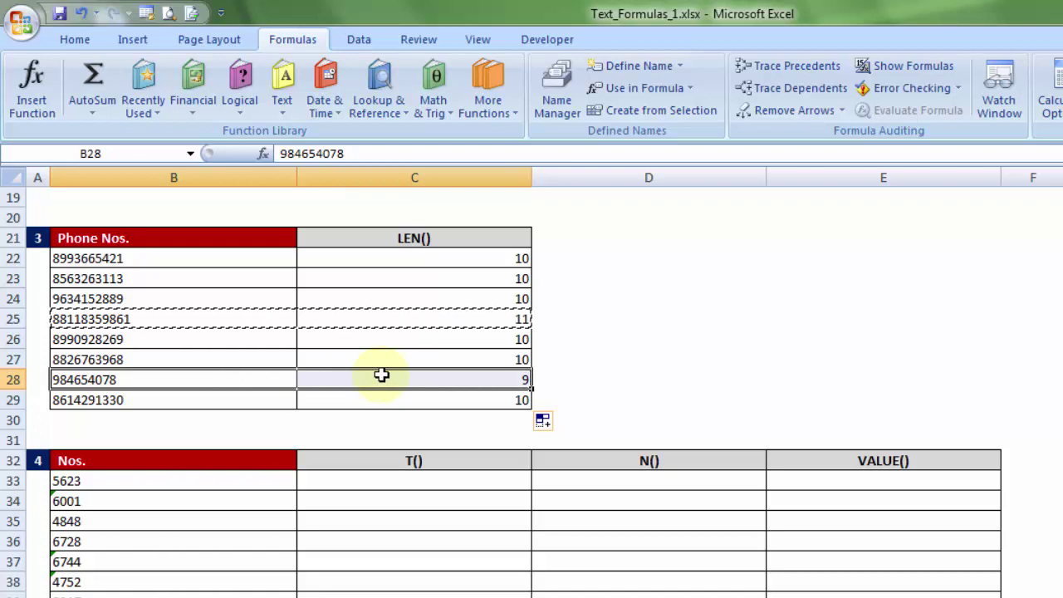
pyautogui.press('Escape')
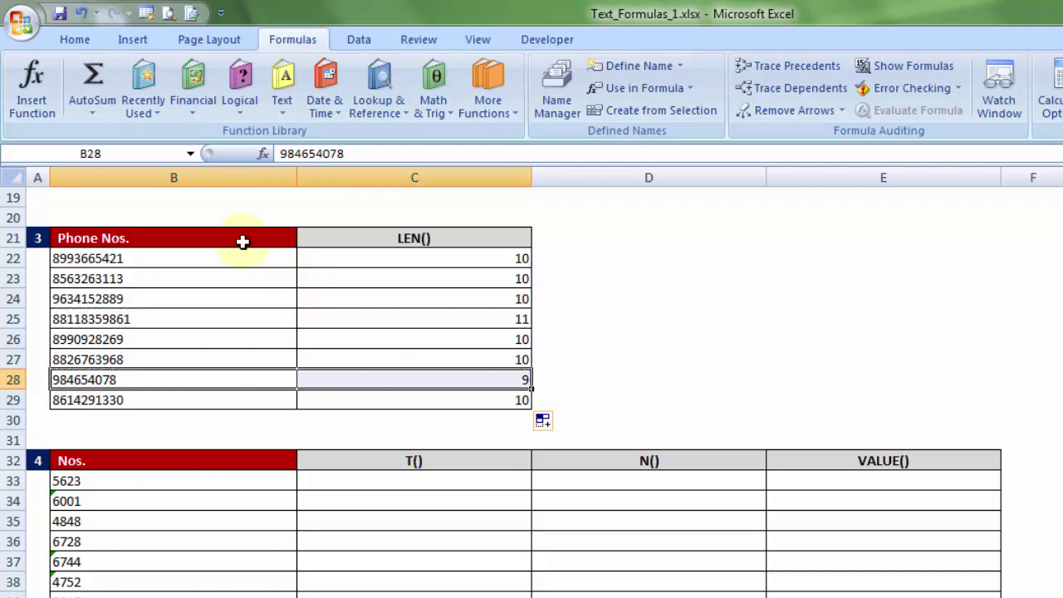
# Add filters to the headers of the phone number table in B21:C29.
pyautogui.moveTo(237, 237); pyautogui.dragTo(315, 401)
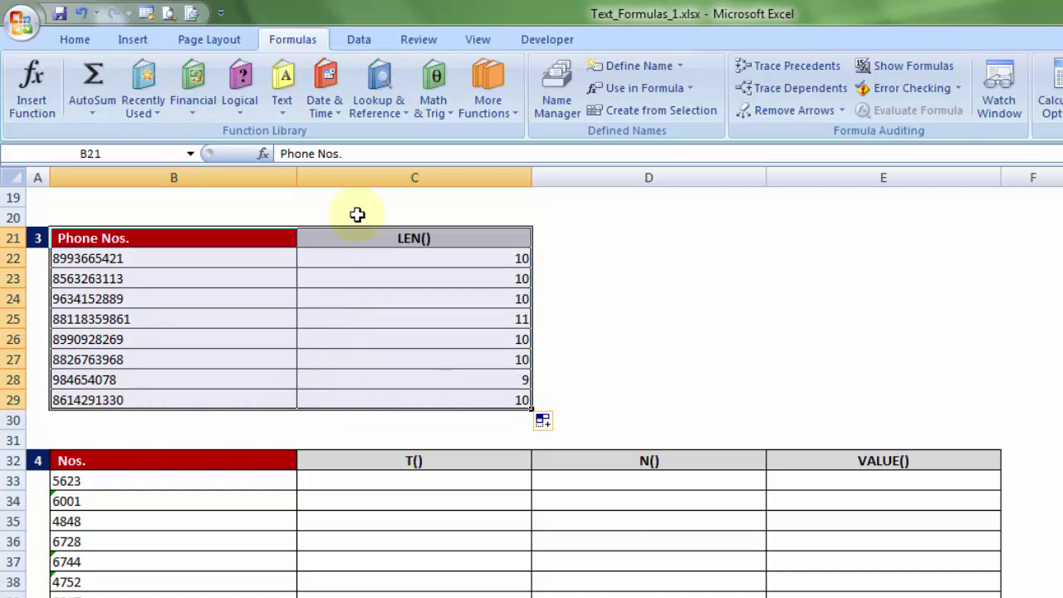
pyautogui.click(360, 43)
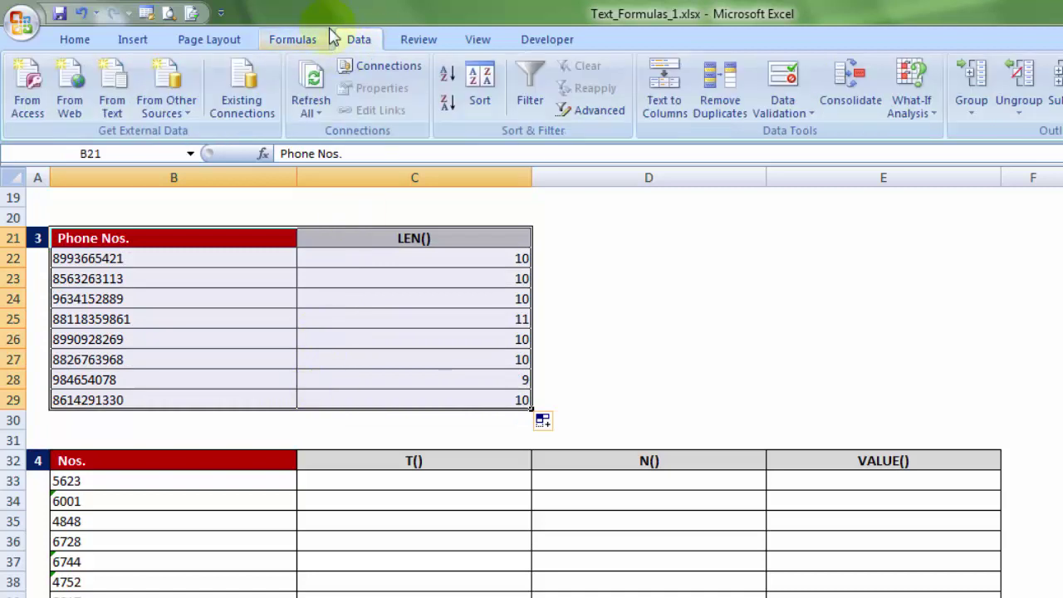
pyautogui.click(520, 90)
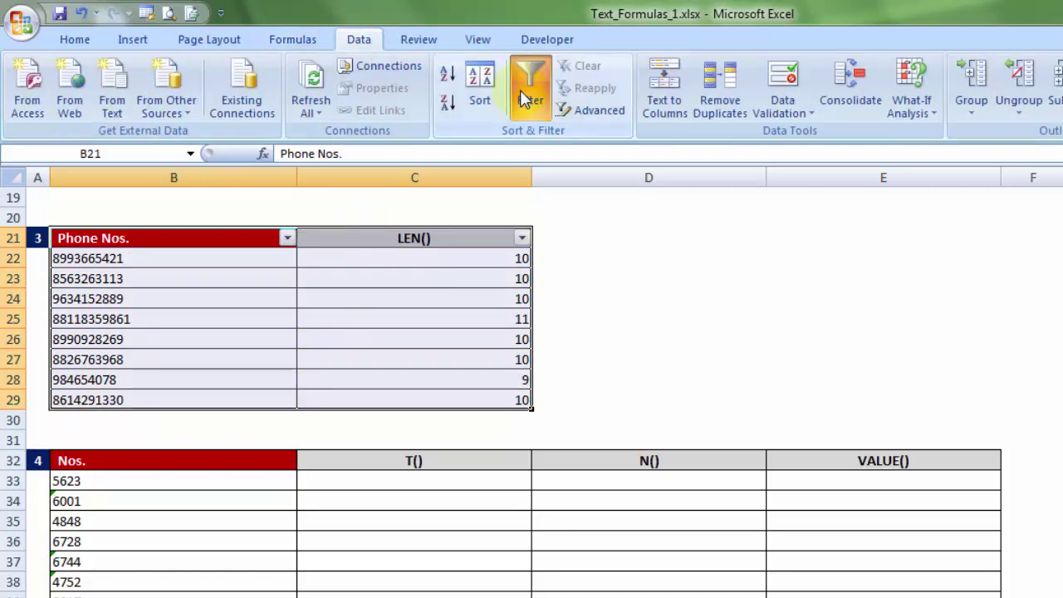
# Filter the LEN() column to exclude the value 10, and clear that filter again.
pyautogui.click(522, 238)
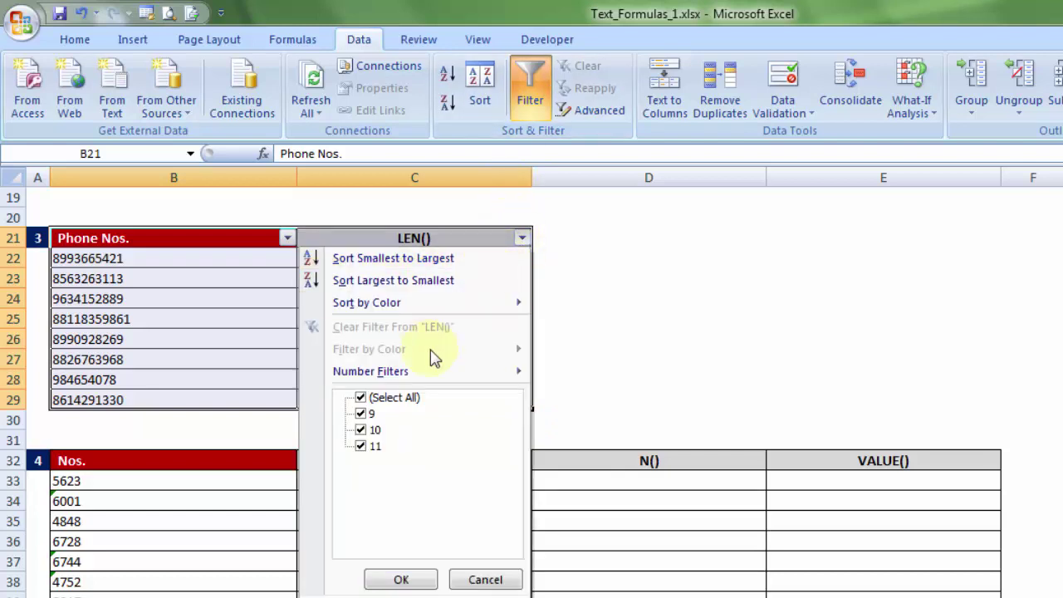
pyautogui.click(362, 431)
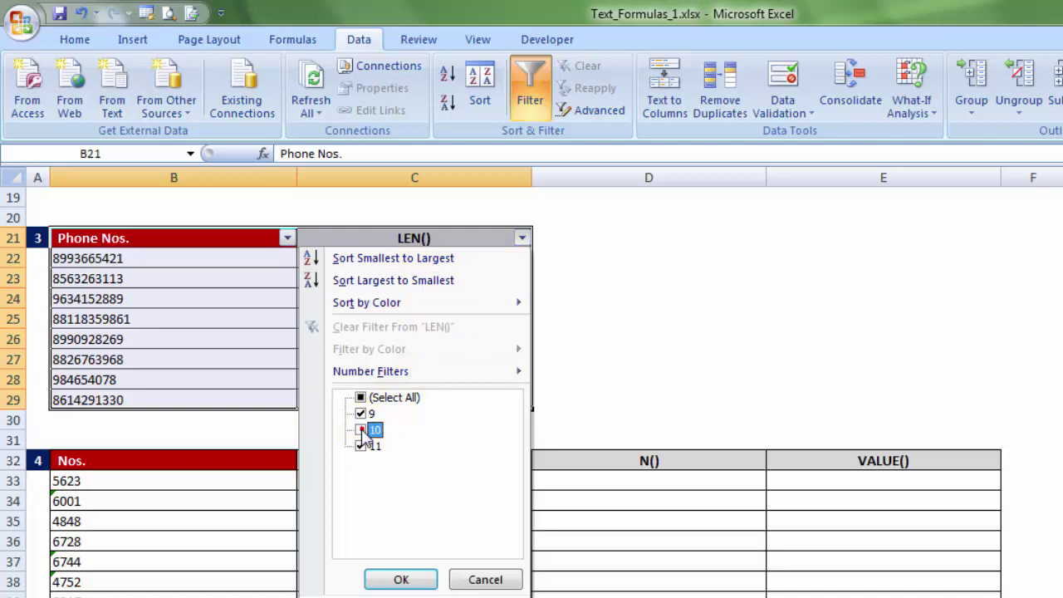
pyautogui.click(391, 579)
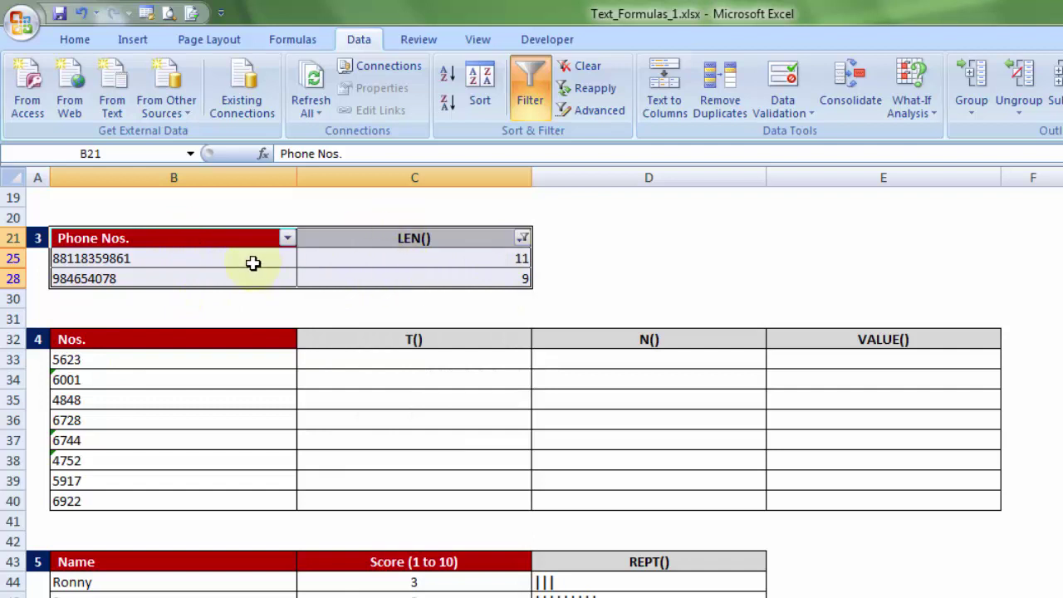
pyautogui.click(581, 68)
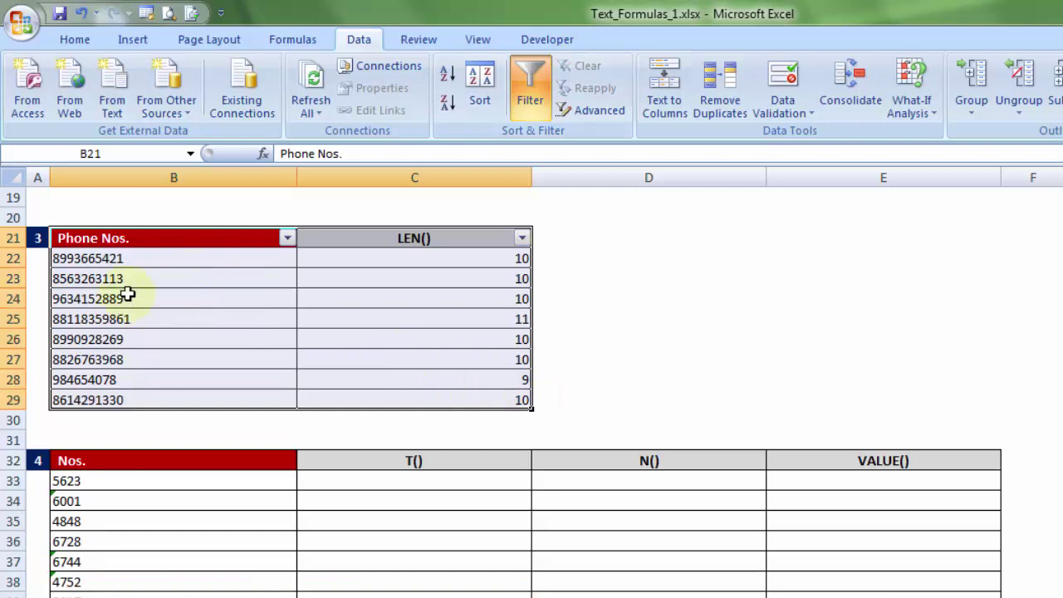
# Check whether the first number in the Nos. table is text by entering =T(B33) in C33.
pyautogui.scroll(-4, 275, 297)
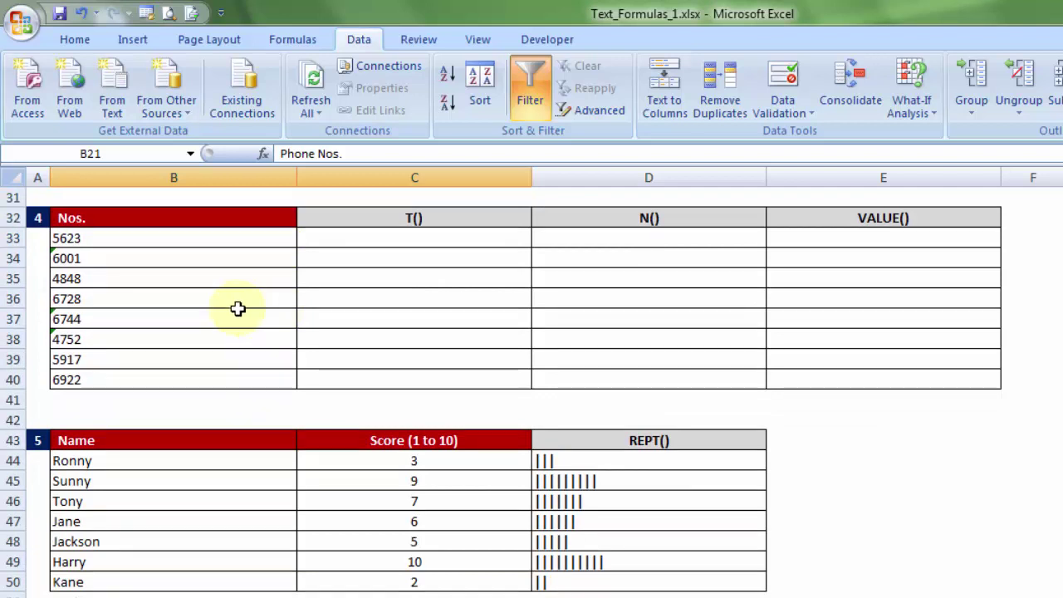
pyautogui.click(74, 258)
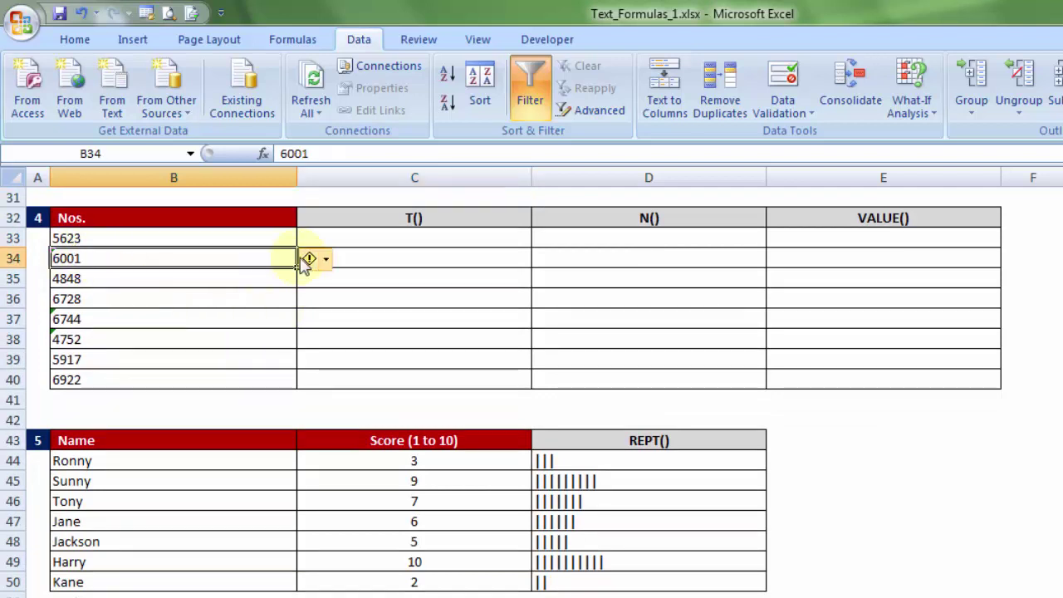
pyautogui.moveTo(305, 261)
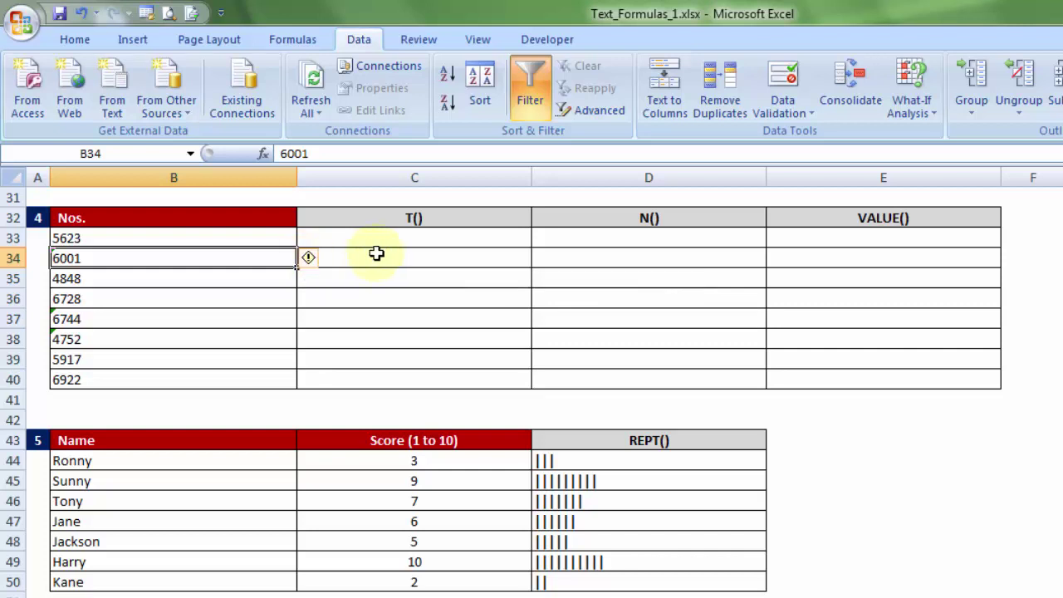
pyautogui.click(402, 238)
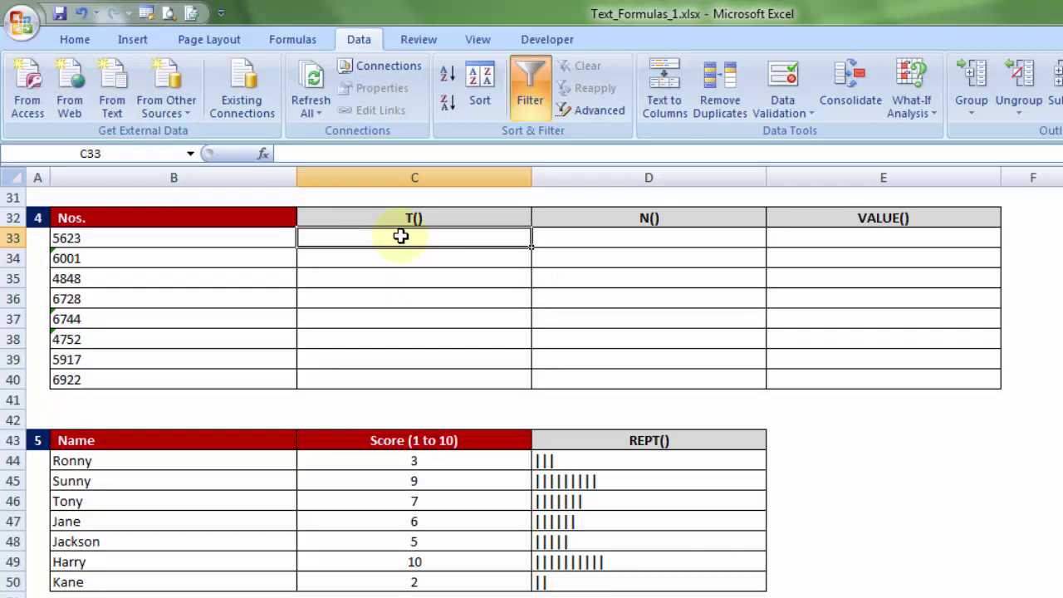
pyautogui.write('=t')
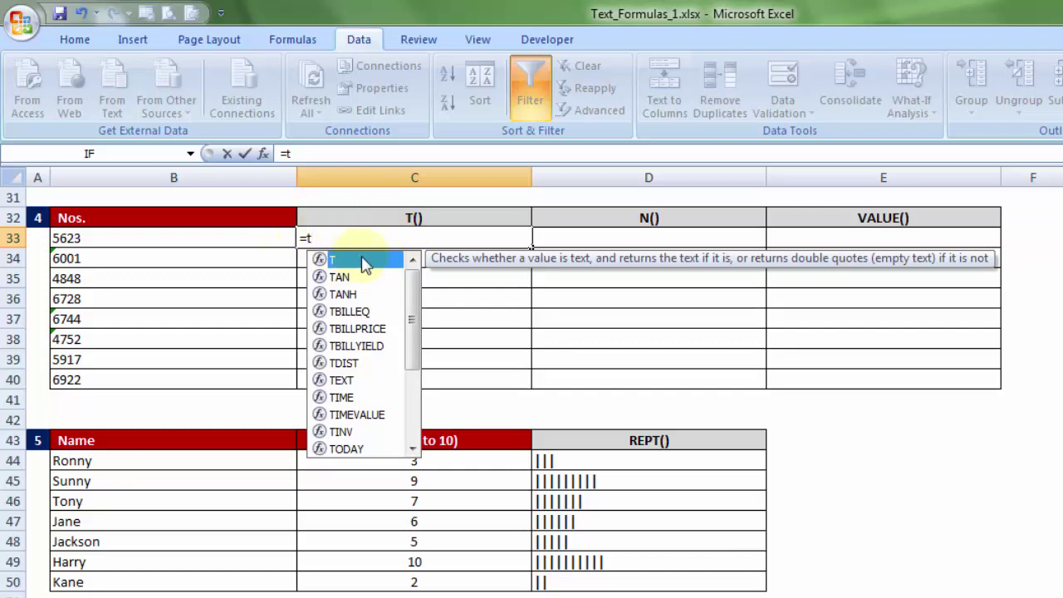
pyautogui.doubleClick(321, 260)
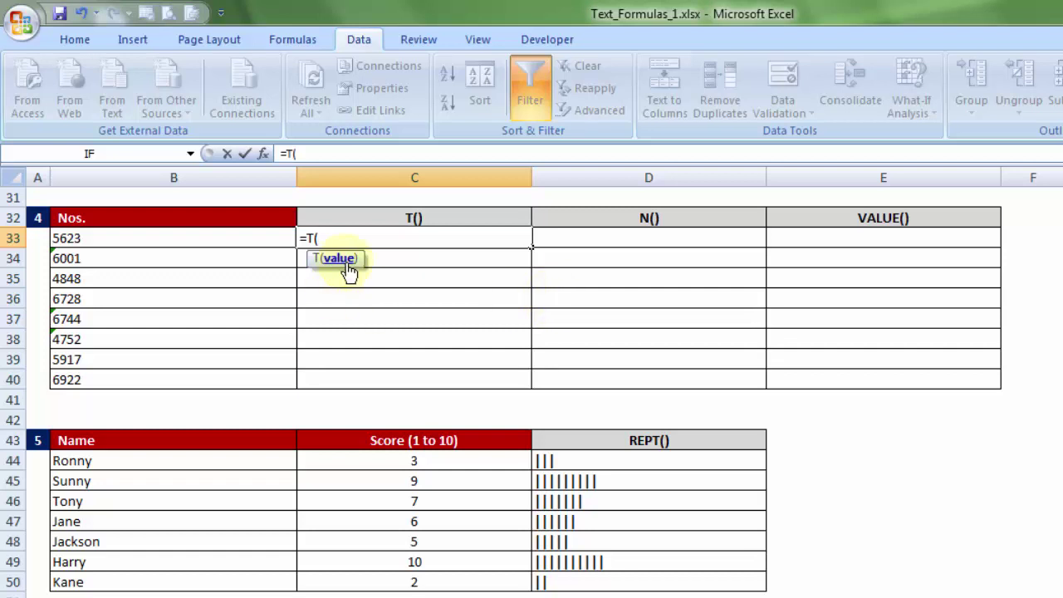
pyautogui.click(199, 243)
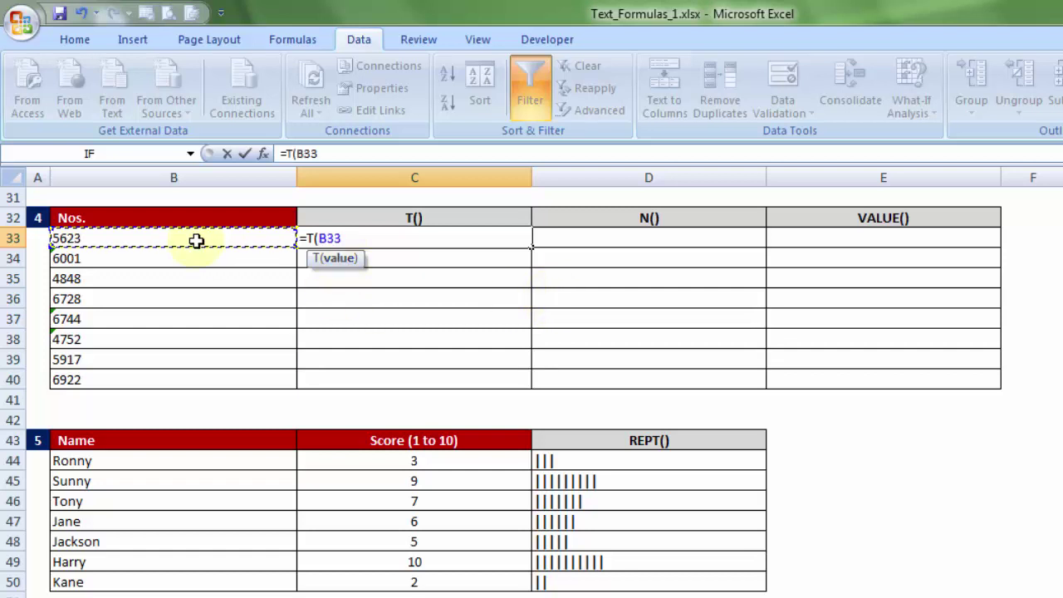
pyautogui.write(')')
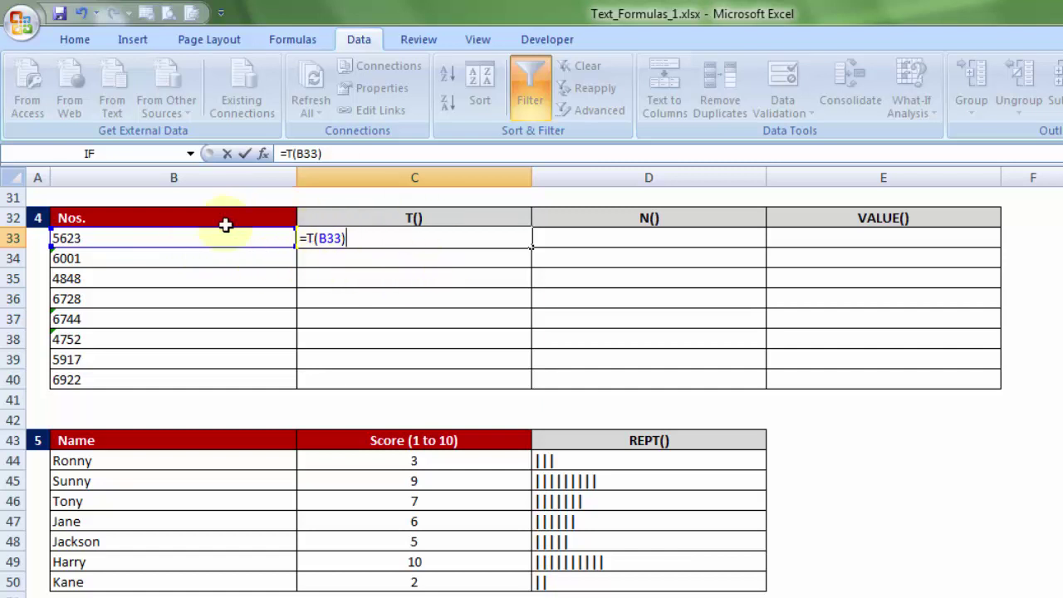
pyautogui.click(382, 258)
pyautogui.click(459, 239)
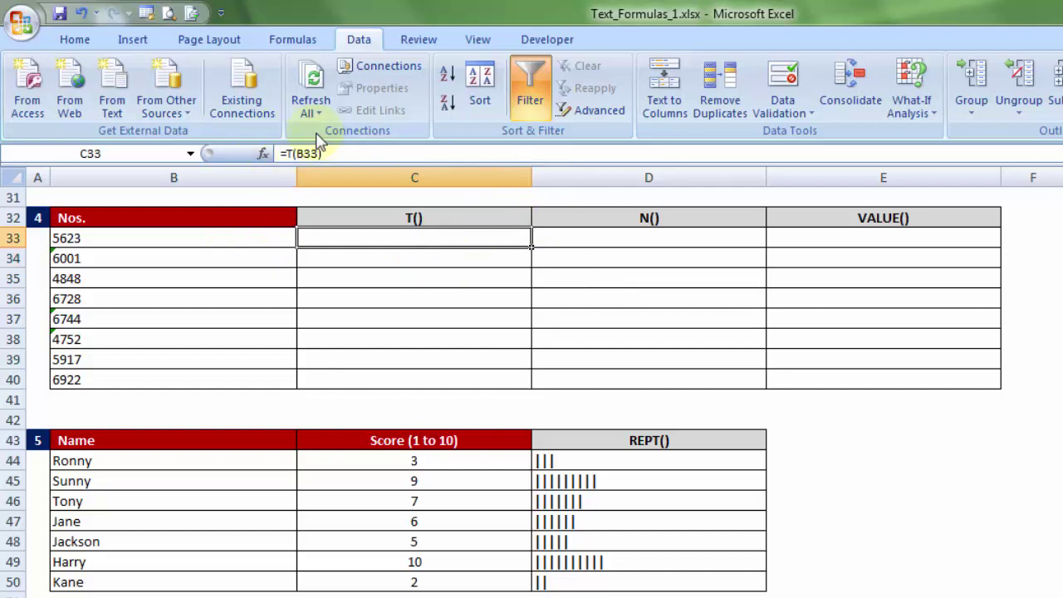
# Fill the T formula from C33 down to C40 and check which entries in the Nos. table are text.
pyautogui.moveTo(533, 246); pyautogui.dragTo(527, 387)
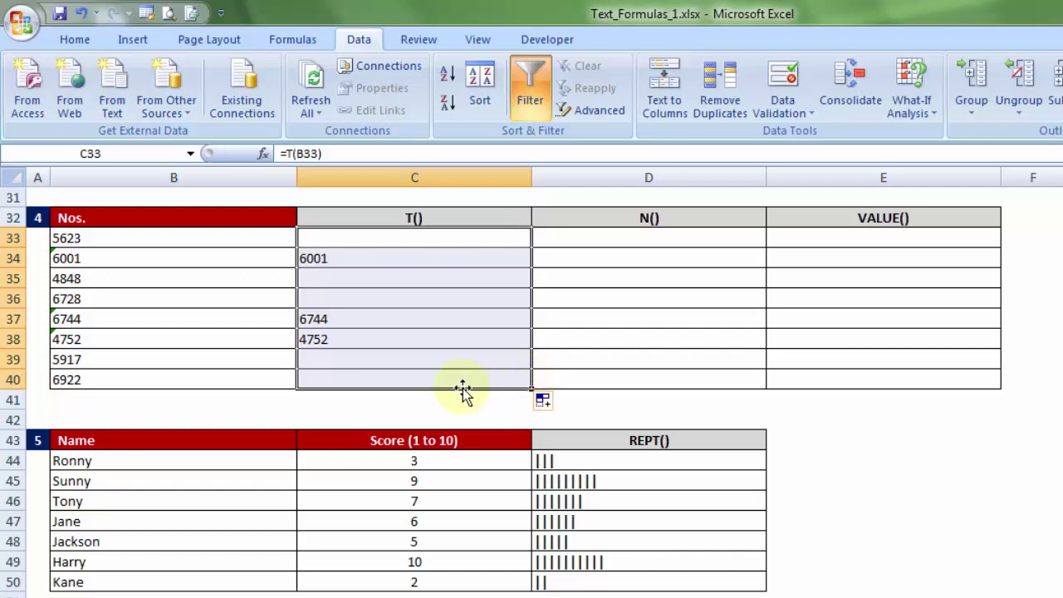
pyautogui.click(94, 260)
pyautogui.click(85, 315)
pyautogui.click(85, 339)
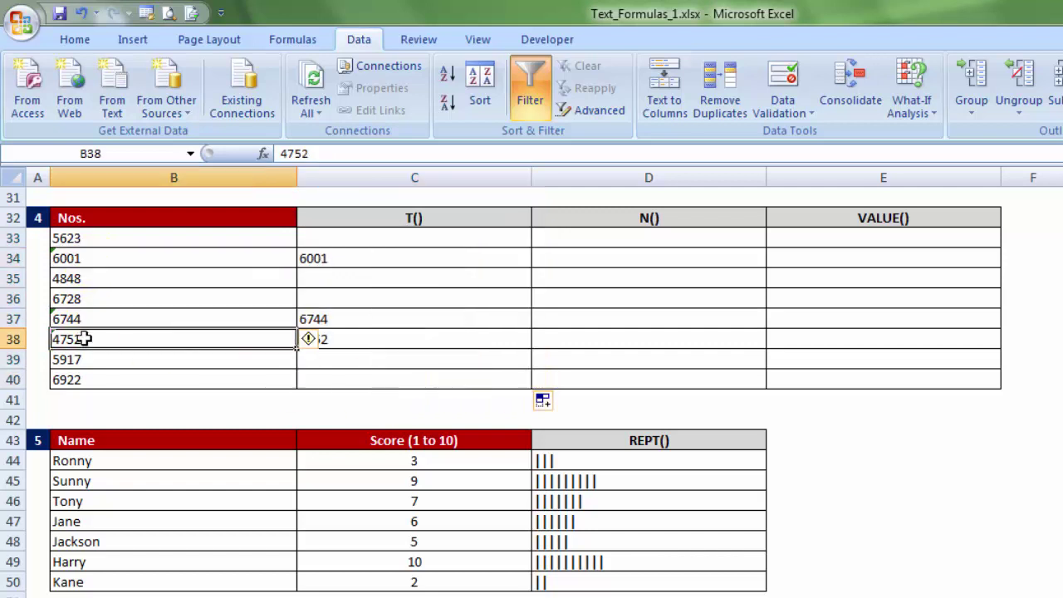
pyautogui.click(352, 321)
pyautogui.click(348, 258)
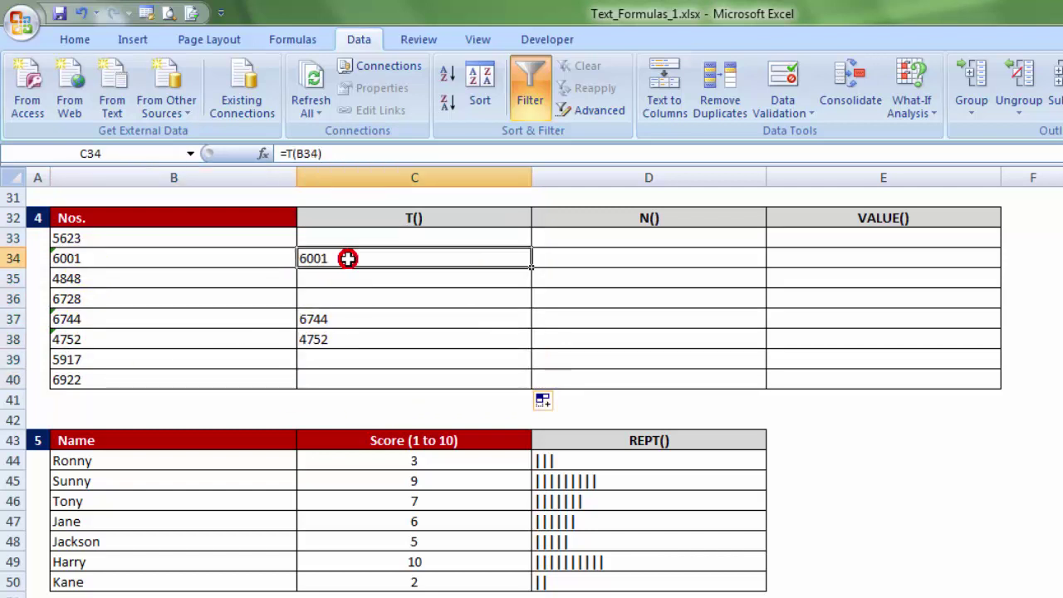
pyautogui.moveTo(346, 240); pyautogui.dragTo(341, 379)
# Test whether the first entry of the Nos. table is numeric by entering =N(B33) in D33.
pyautogui.click(561, 238)
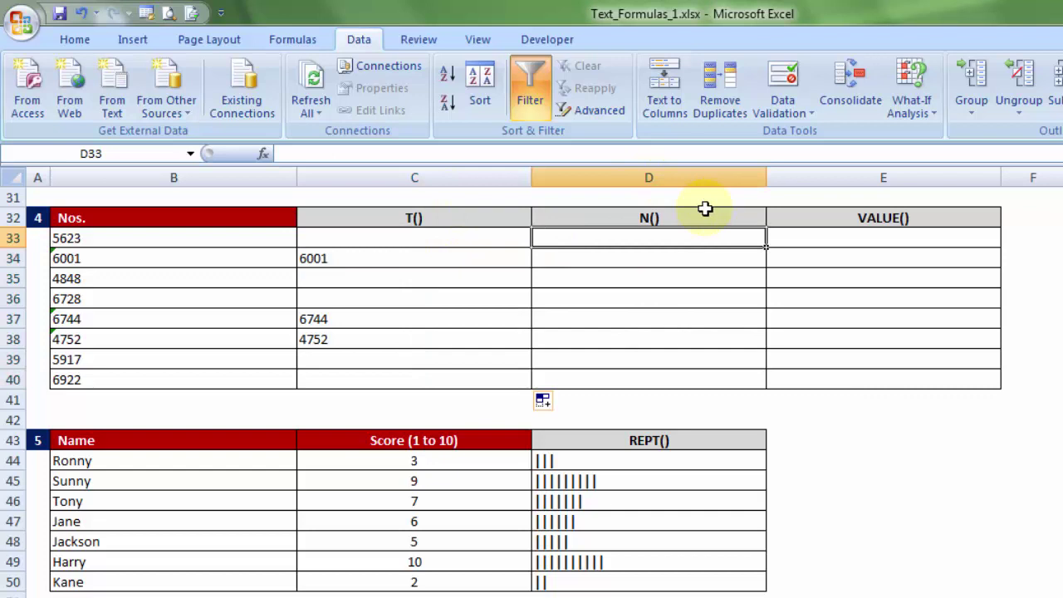
pyautogui.write('=')
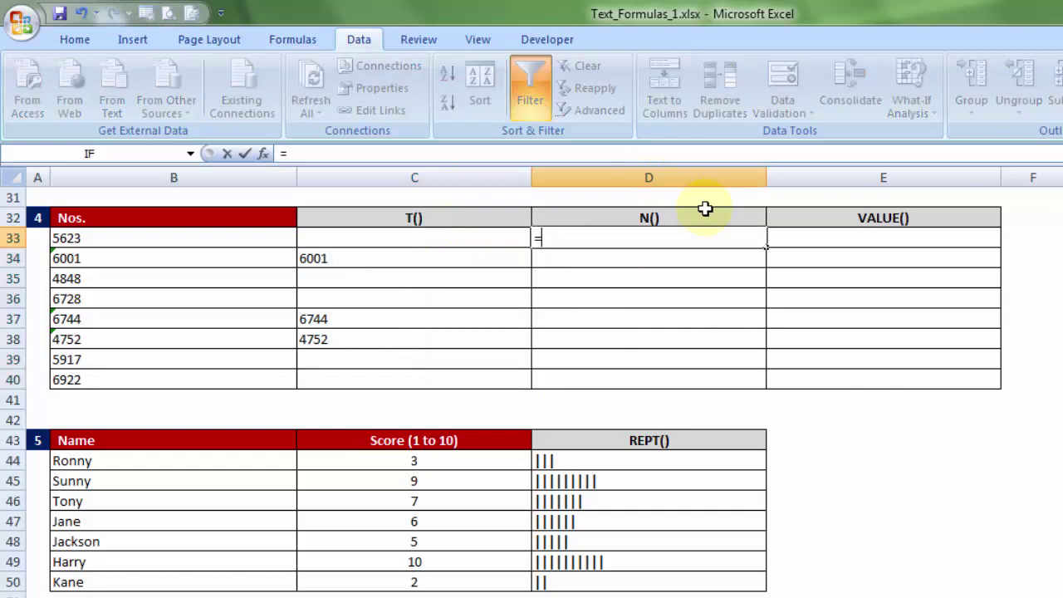
pyautogui.write('n')
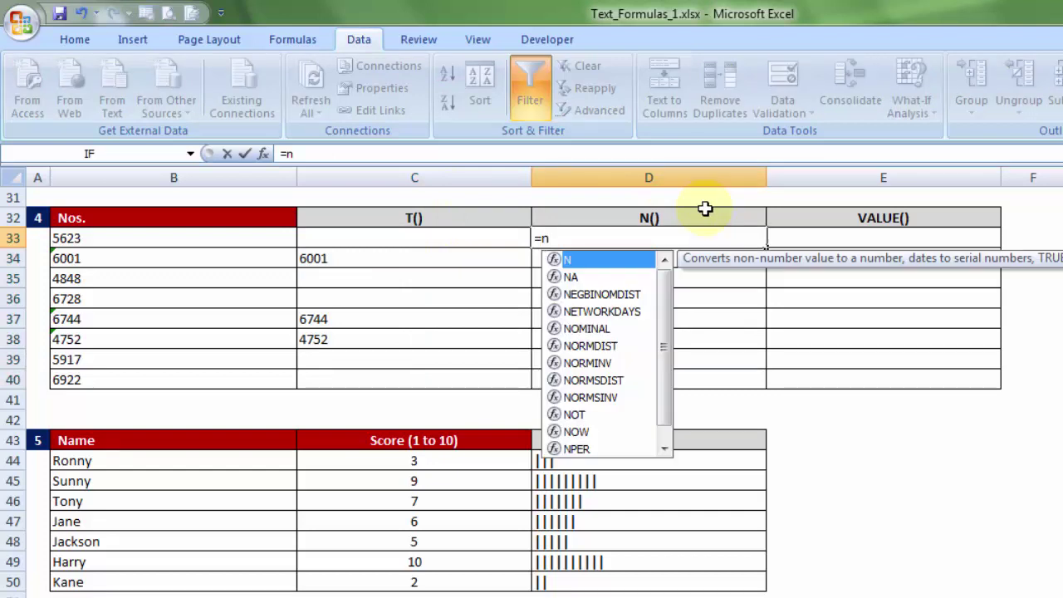
pyautogui.doubleClick(567, 259)
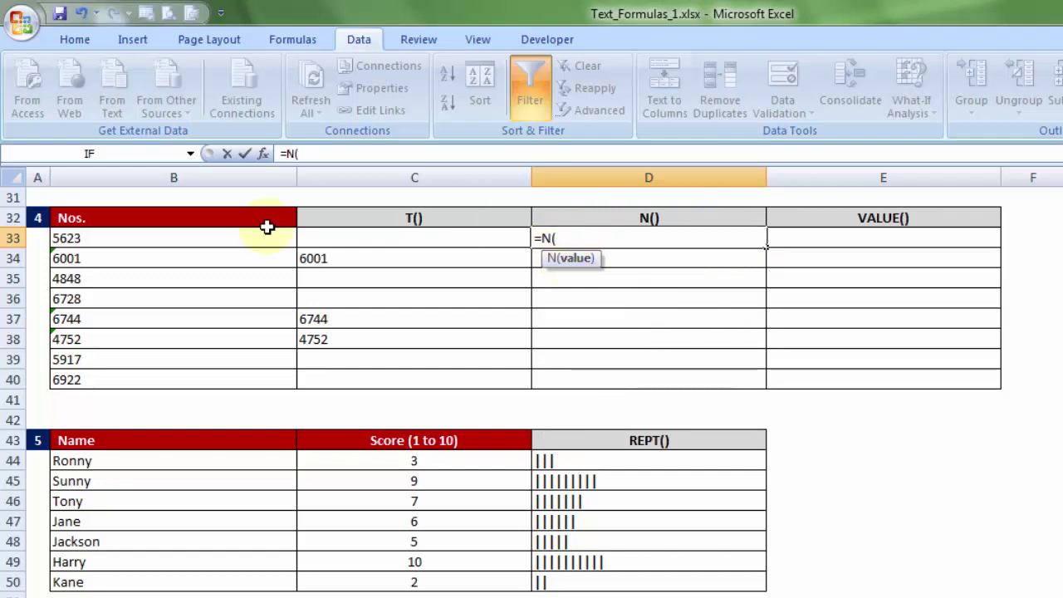
pyautogui.click(160, 240)
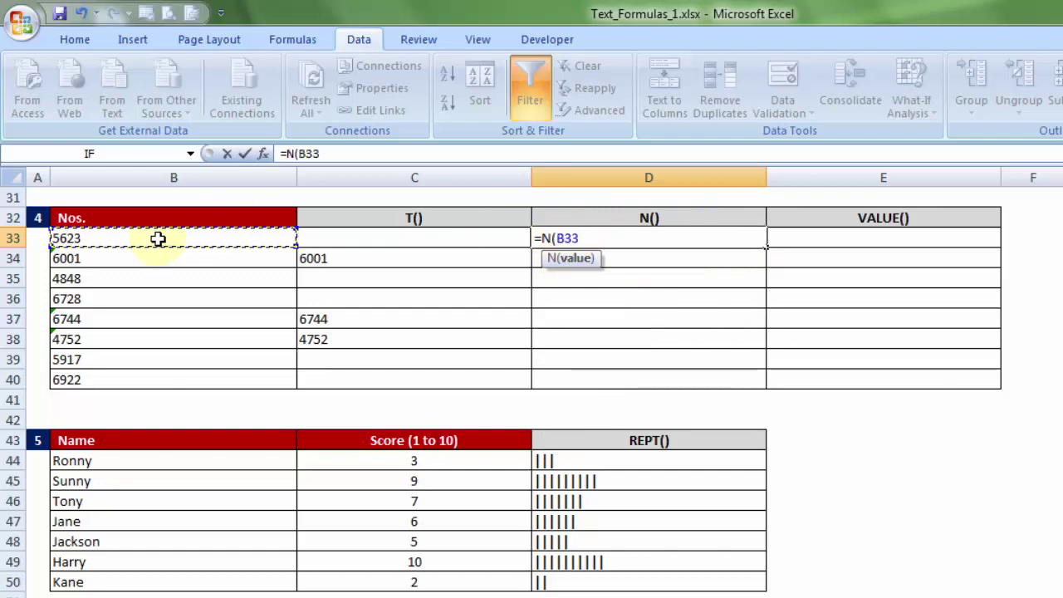
pyautogui.write(')')
pyautogui.press('Return')
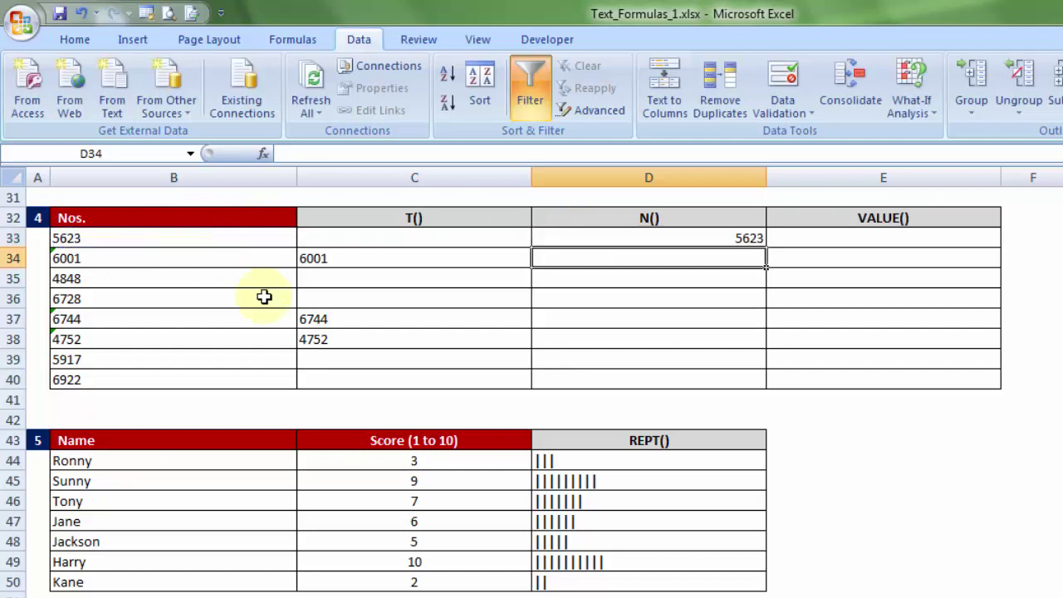
# Fill the N formula from D33 down to D40 and compare its results for the text entries with the source numbers.
pyautogui.click(738, 236)
pyautogui.moveTo(766, 248); pyautogui.dragTo(752, 388)
pyautogui.click(750, 258)
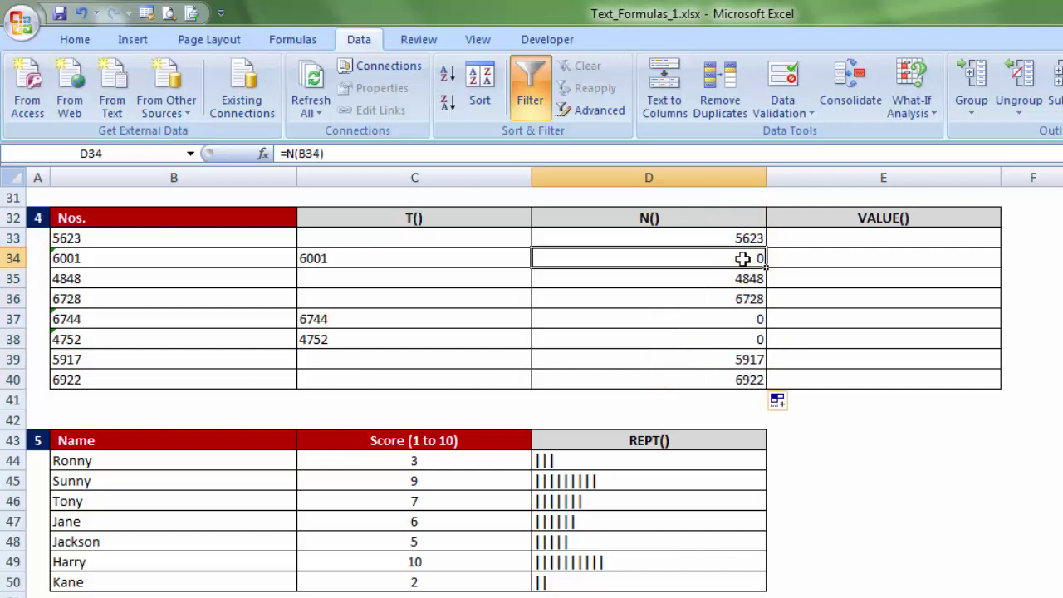
pyautogui.click(740, 336)
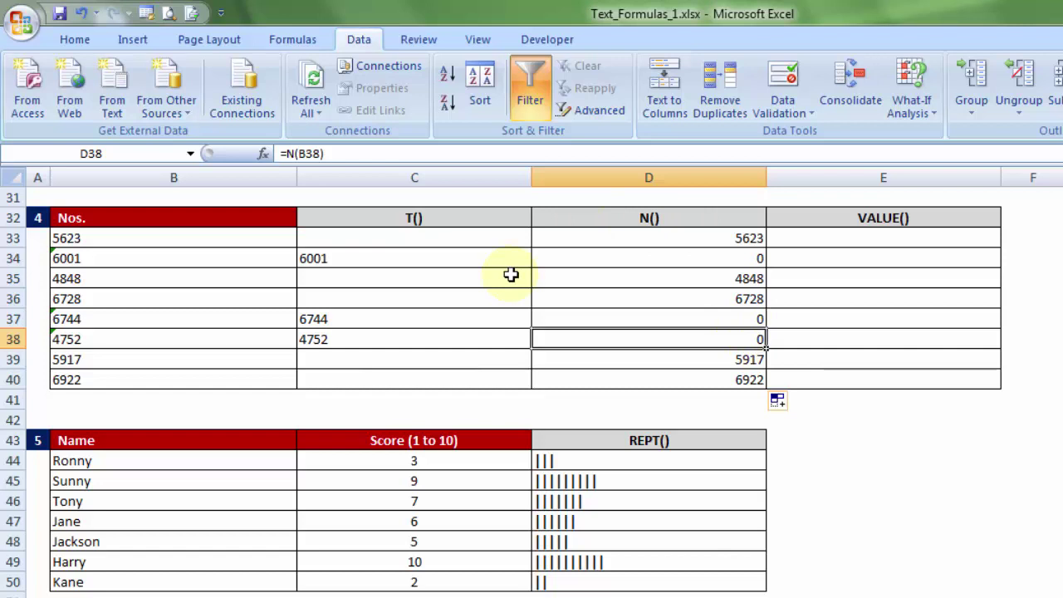
pyautogui.click(95, 261)
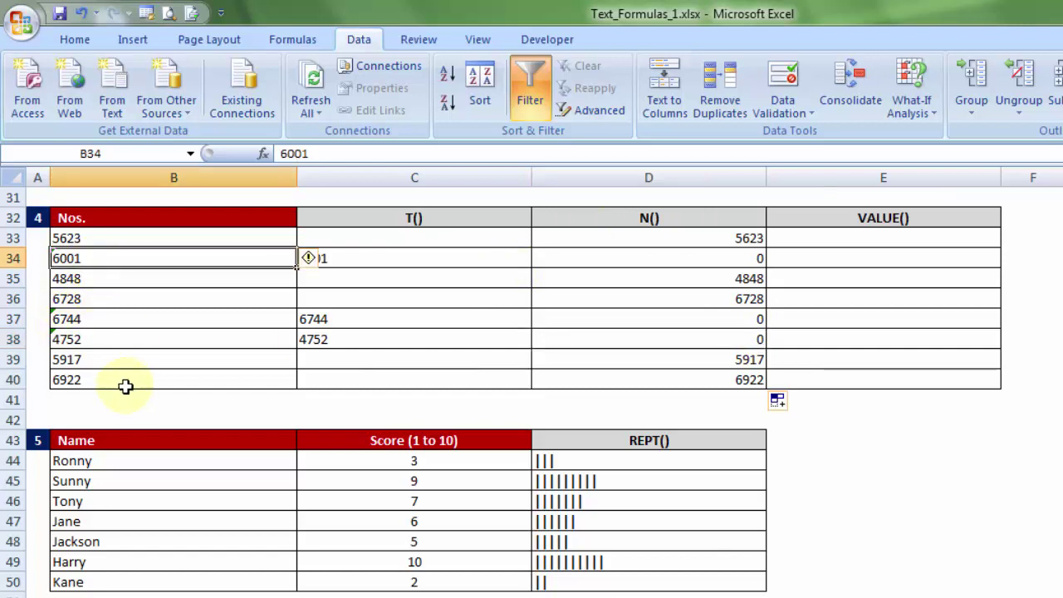
# Add up the first two entries of the Nos. column by entering =SUM(B33:B34) in B41, and check the result against B33.
pyautogui.click(115, 401)
pyautogui.write('=sum(')
pyautogui.click(74, 240)
pyautogui.moveTo(75, 240); pyautogui.dragTo(75, 261)
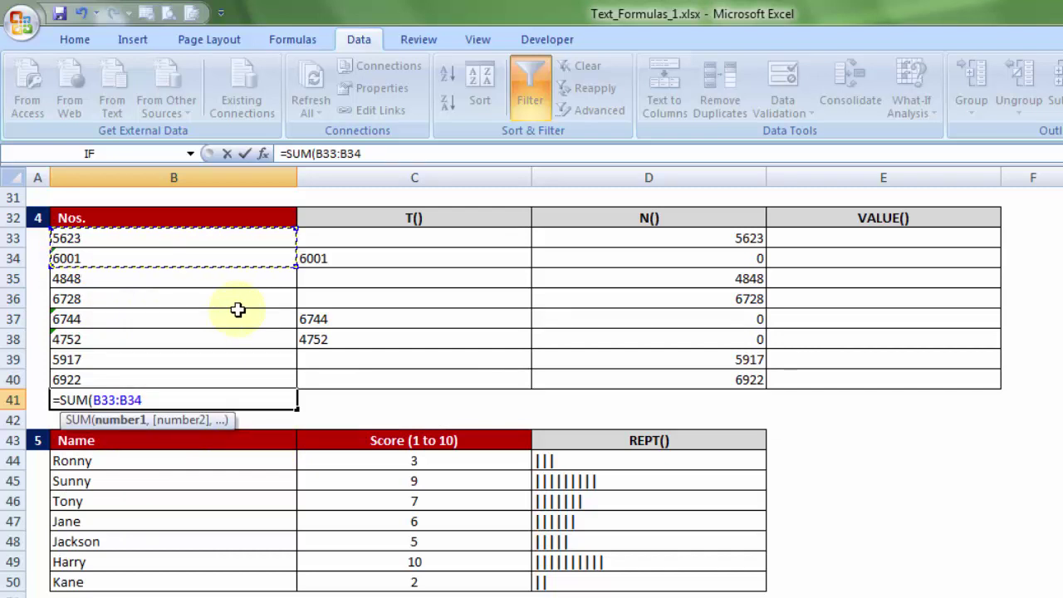
pyautogui.press('BackSpace')
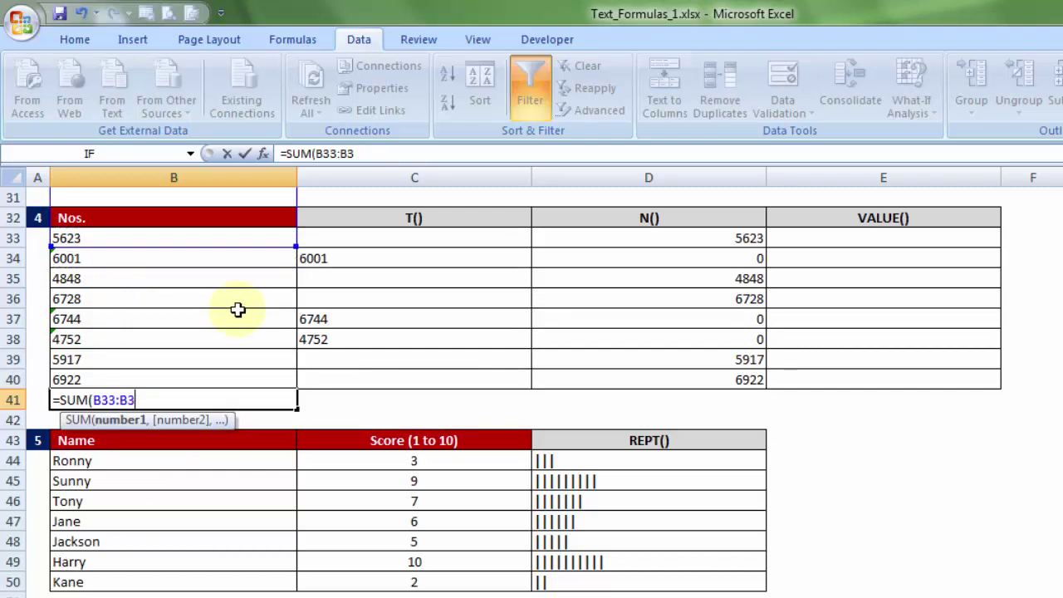
pyautogui.press('BackSpace')
pyautogui.press('BackSpace')
pyautogui.hotkey('shift', 'Left')
pyautogui.hotkey('shift', 'Left')
pyautogui.hotkey('shift', 'Left')
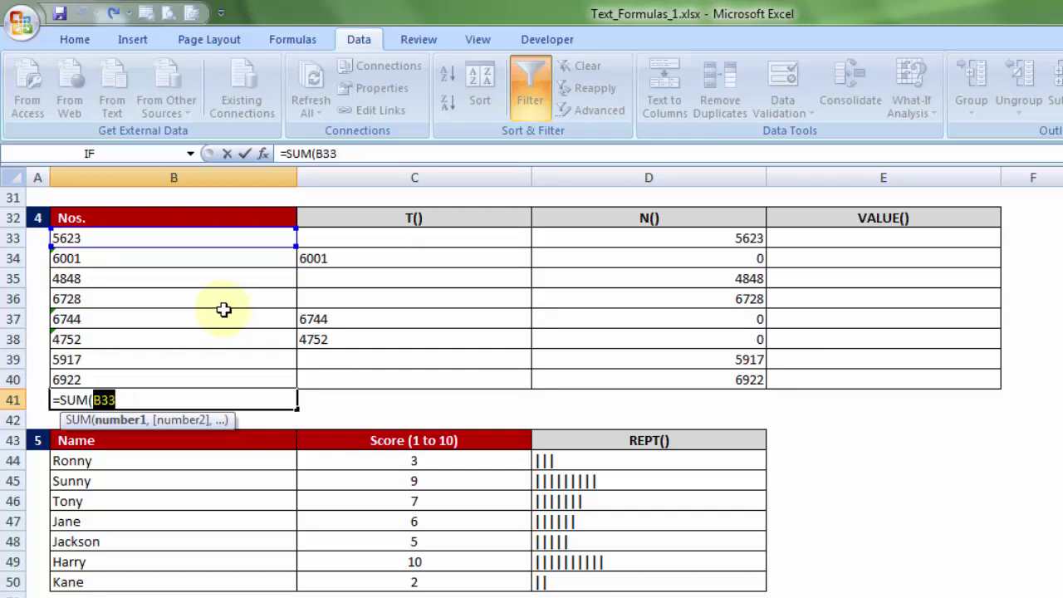
pyautogui.press('BackSpace')
pyautogui.moveTo(109, 240); pyautogui.dragTo(104, 259)
pyautogui.write(')')
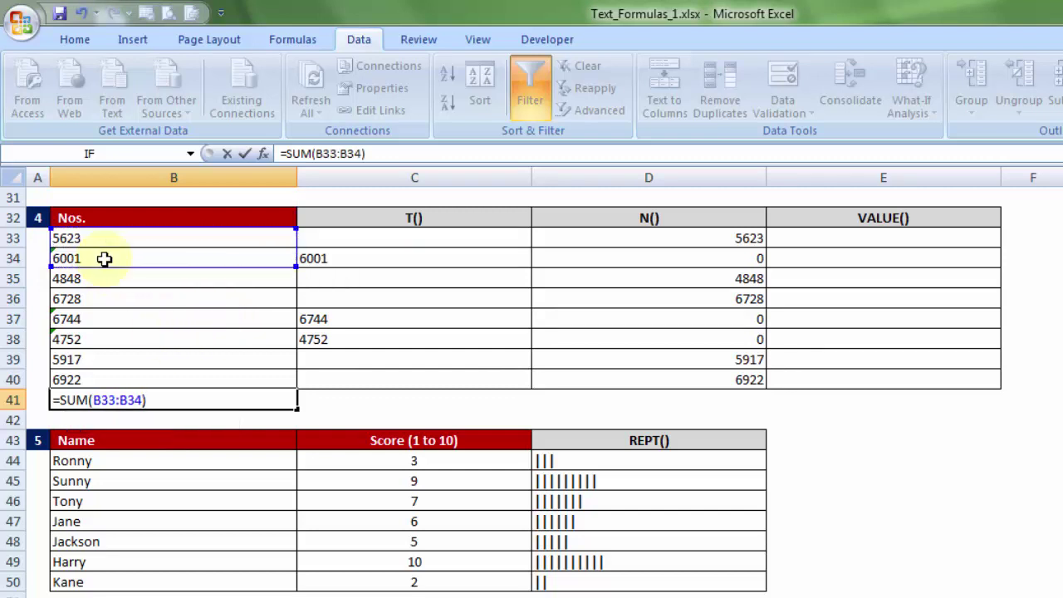
pyautogui.press('Return')
pyautogui.click(281, 399)
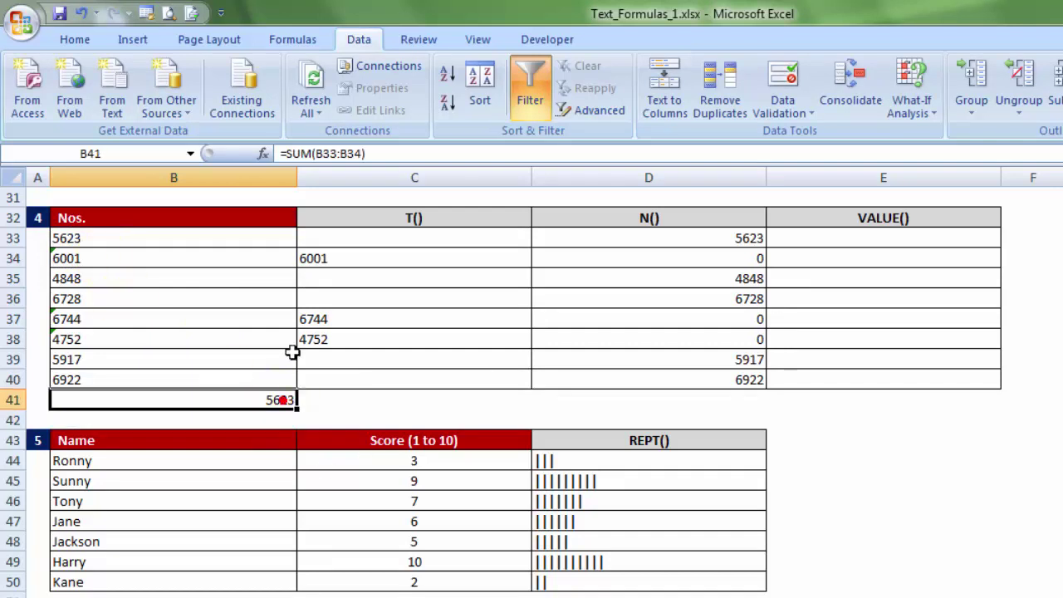
pyautogui.click(65, 238)
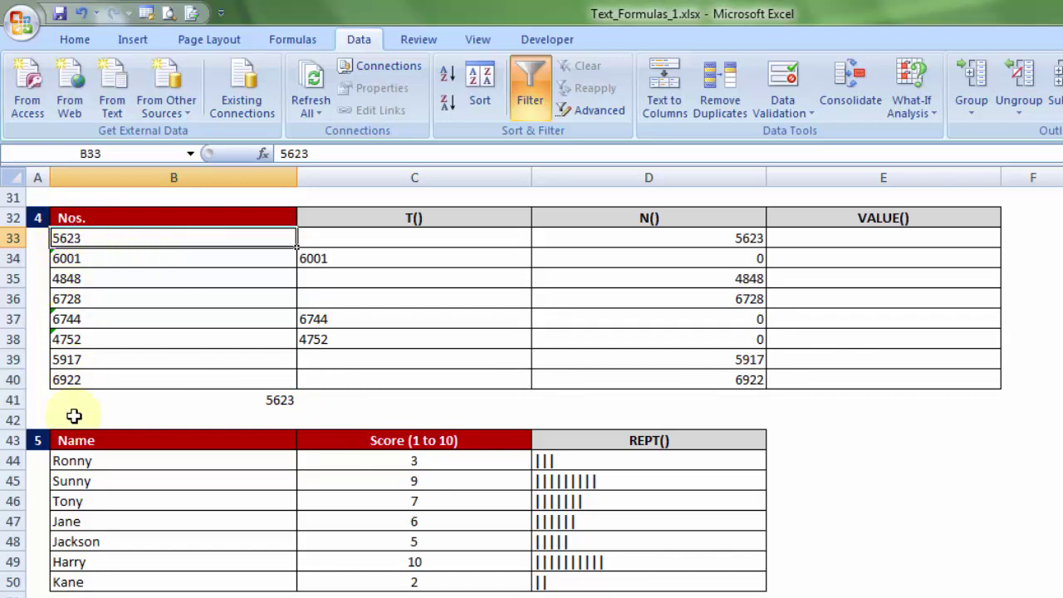
# Convert the first two Nos. entries to real numbers by entering =VALUE(B33) in E33 and filling it down to E34.
pyautogui.click(816, 241)
pyautogui.write('=')
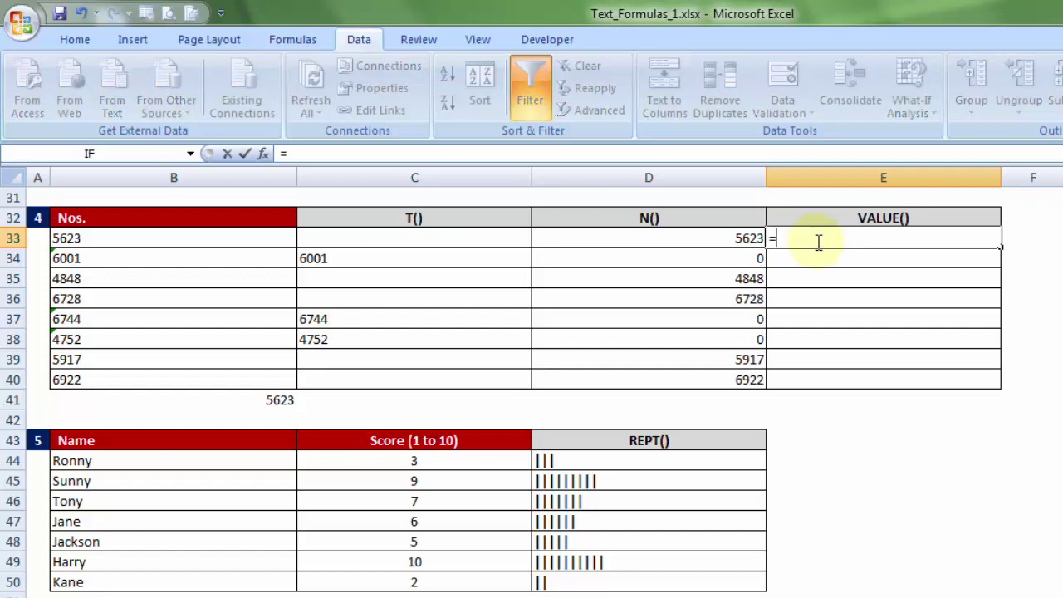
pyautogui.write('value')
pyautogui.doubleClick(816, 259)
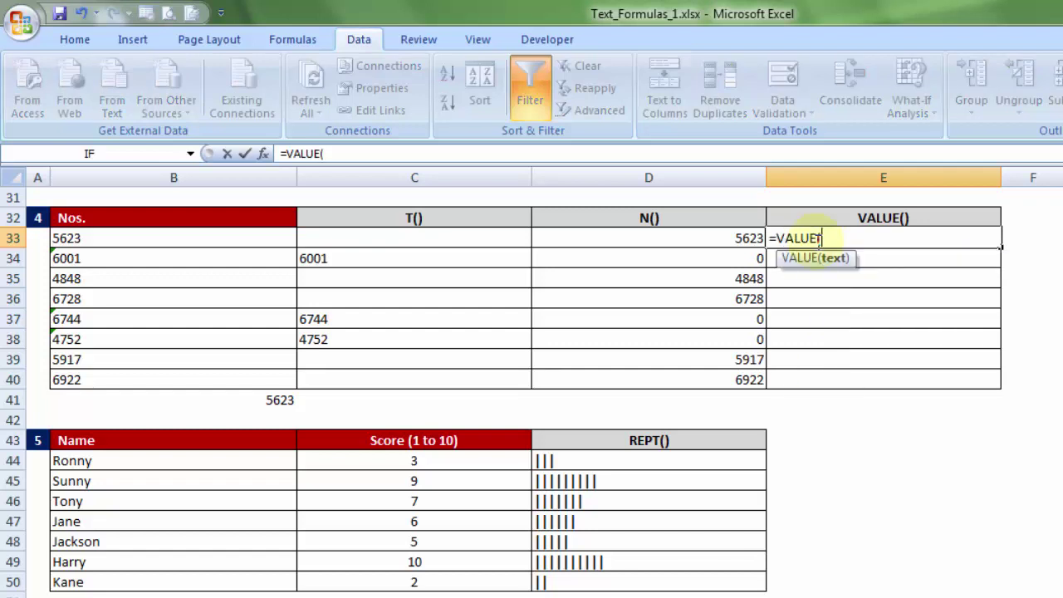
pyautogui.click(164, 231)
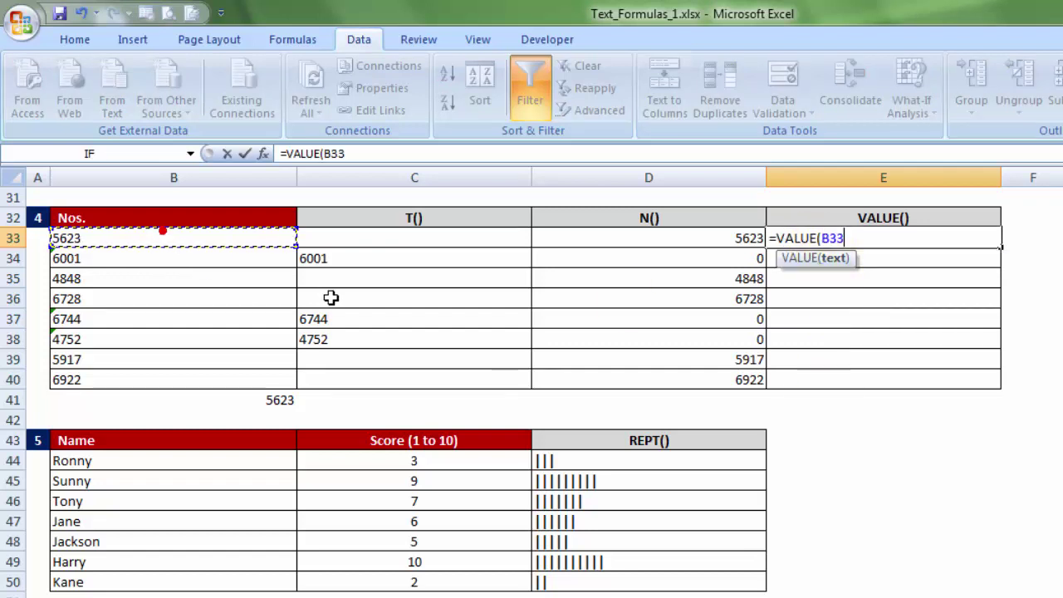
pyautogui.write(')')
pyautogui.press('Return')
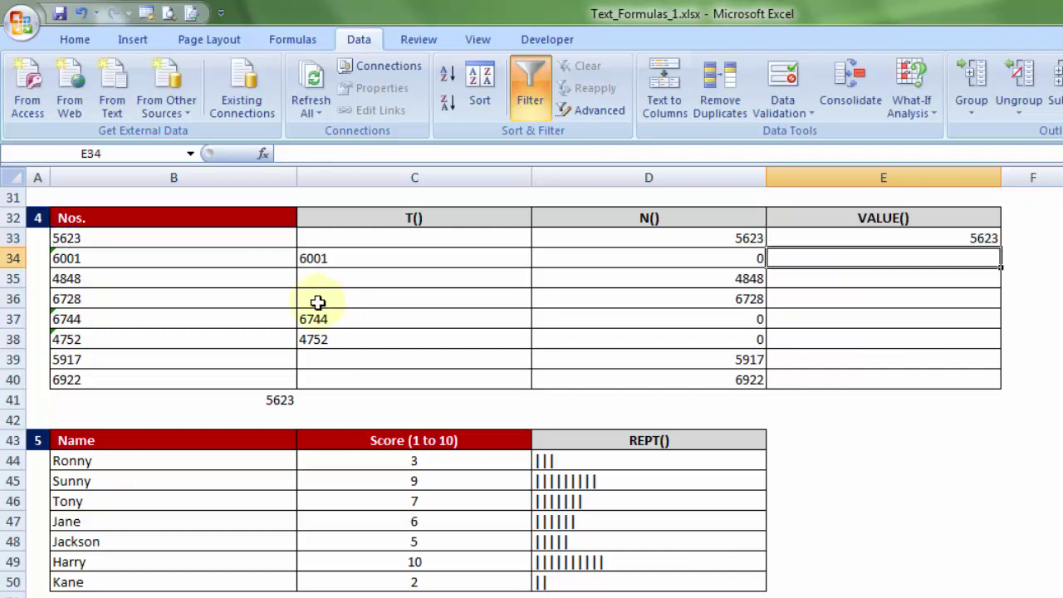
pyautogui.click(952, 235)
pyautogui.moveTo(1002, 248); pyautogui.dragTo(1003, 265)
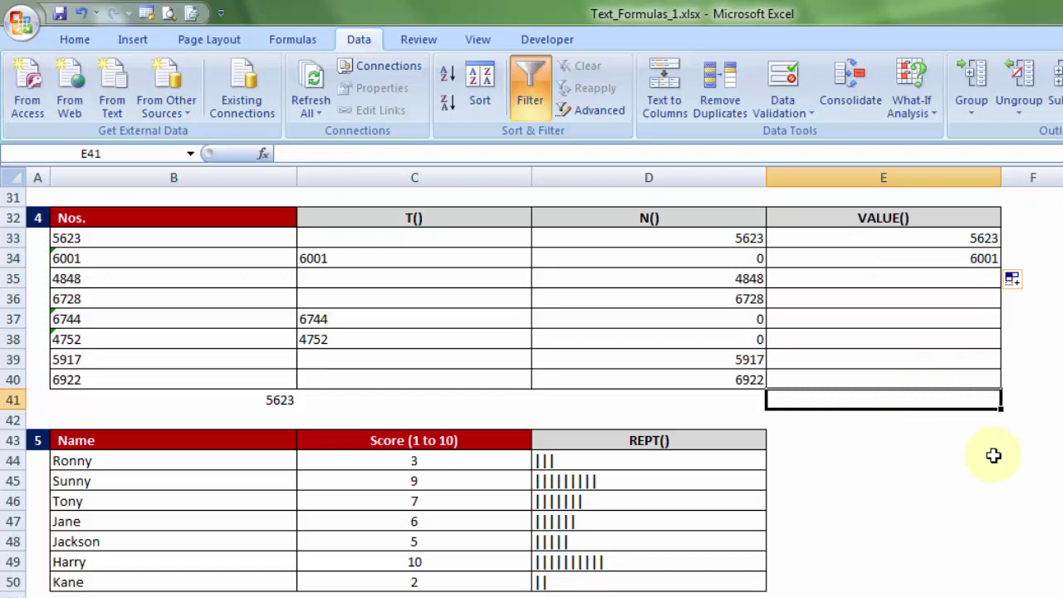
# Sum the two converted values with =SUM(E33:E34) in E41, and fill the VALUE formula down to E40.
pyautogui.write('=sum')
pyautogui.press('Tab')
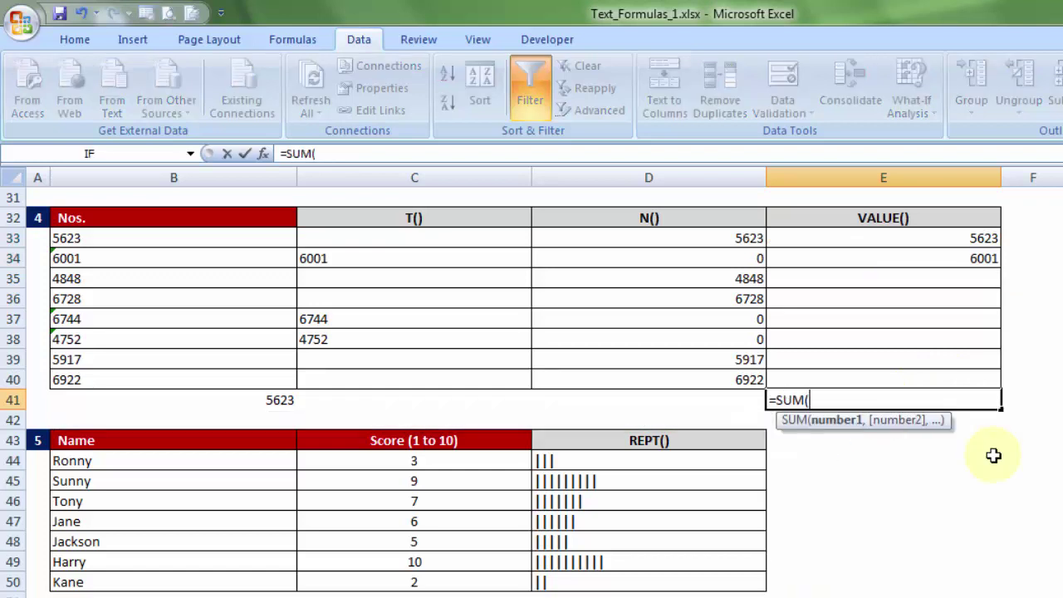
pyautogui.moveTo(924, 244); pyautogui.dragTo(920, 256)
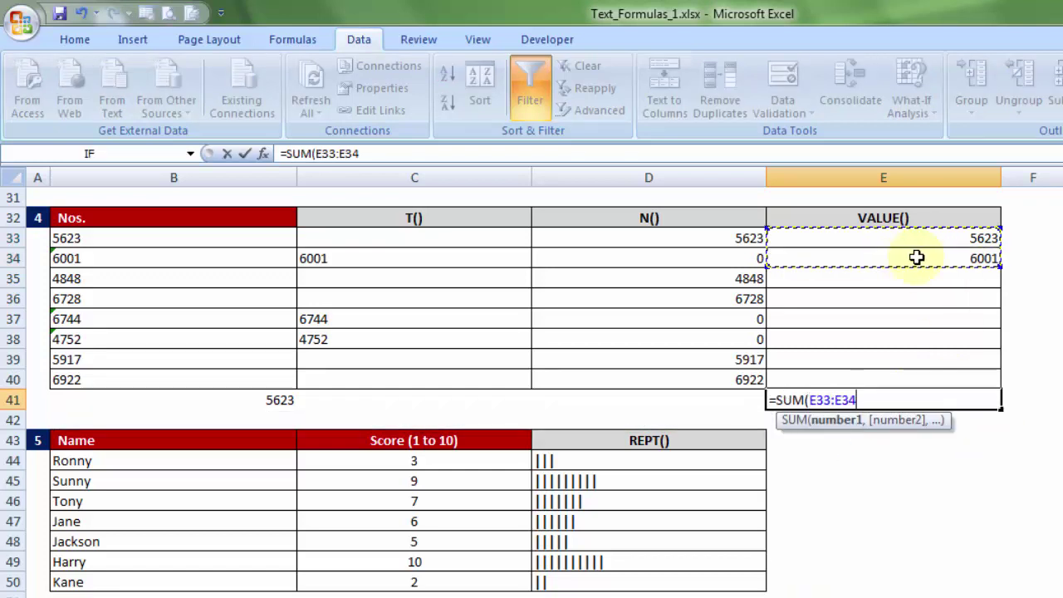
pyautogui.write(')')
pyautogui.press('Return')
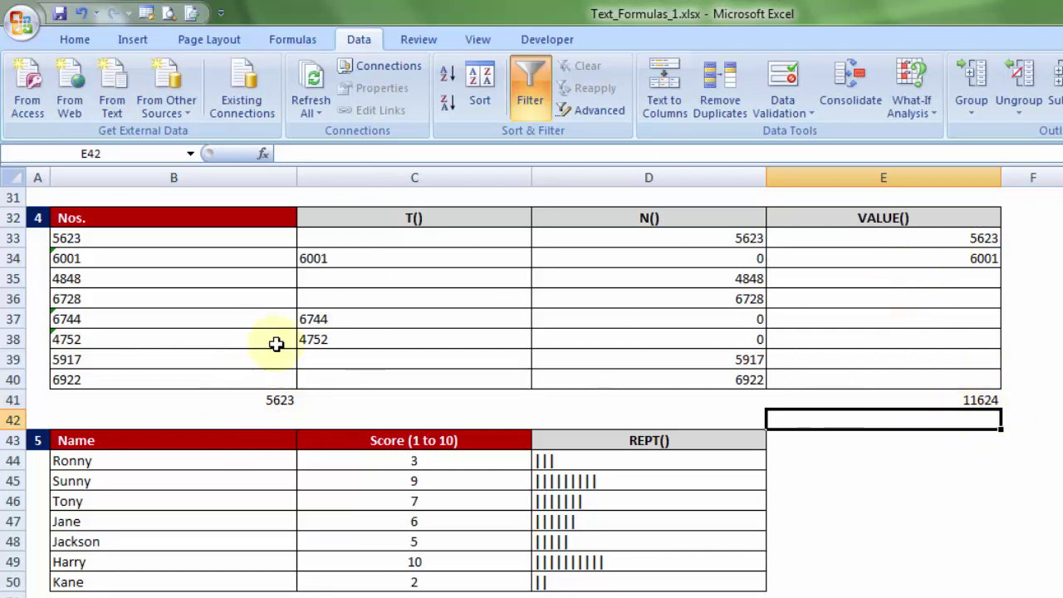
pyautogui.moveTo(95, 240); pyautogui.dragTo(77, 378)
pyautogui.moveTo(947, 241); pyautogui.dragTo(995, 389)
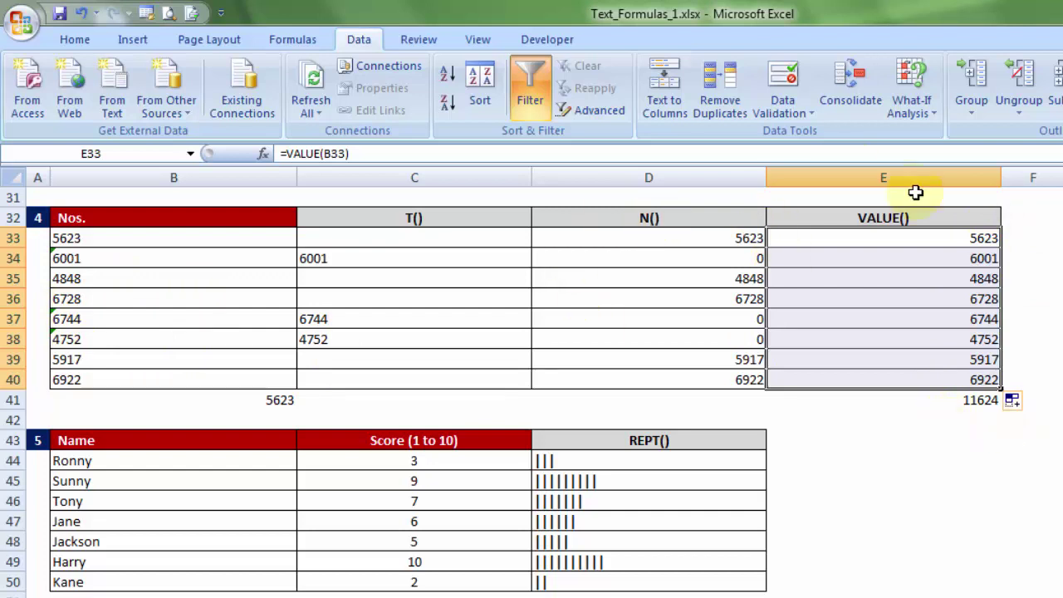
# Repeat the text "hi" five times beside the score table by entering =REPT("hi",5) in E44.
pyautogui.scroll(-4, 902, 391)
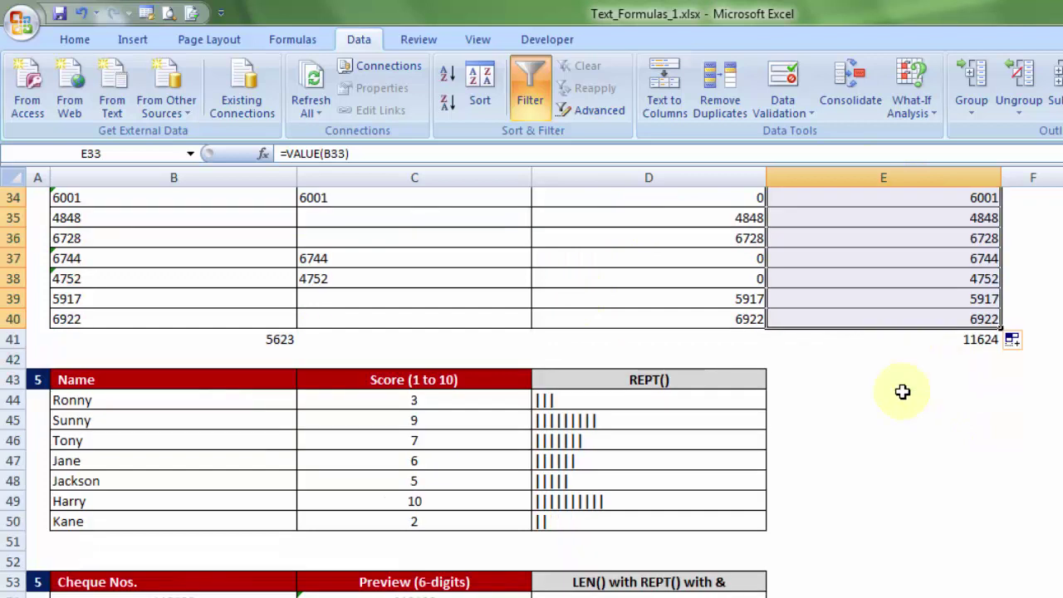
pyautogui.scroll(1, 903, 397)
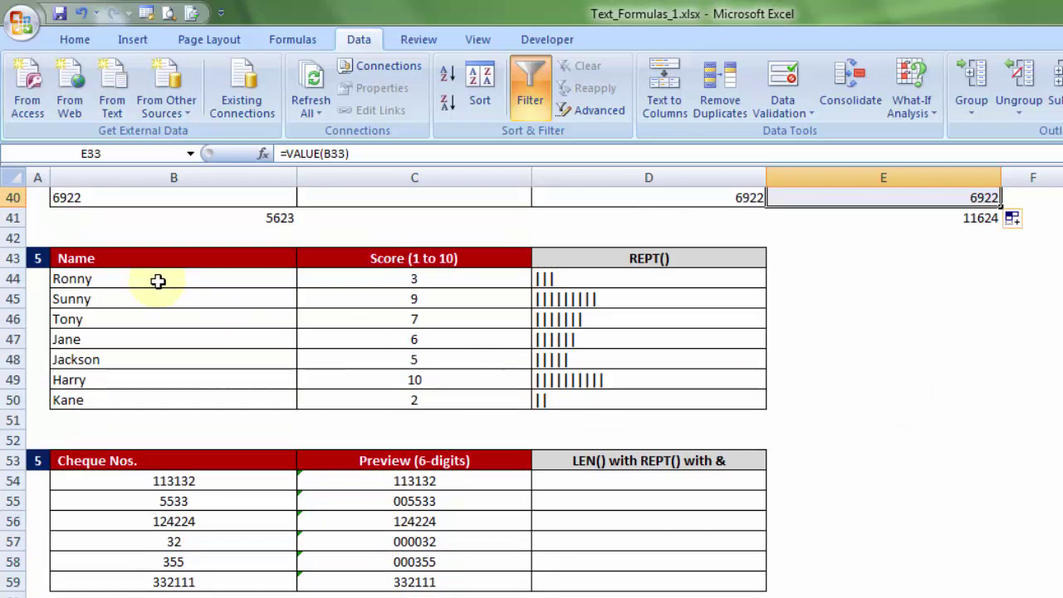
pyautogui.moveTo(160, 282); pyautogui.dragTo(151, 394)
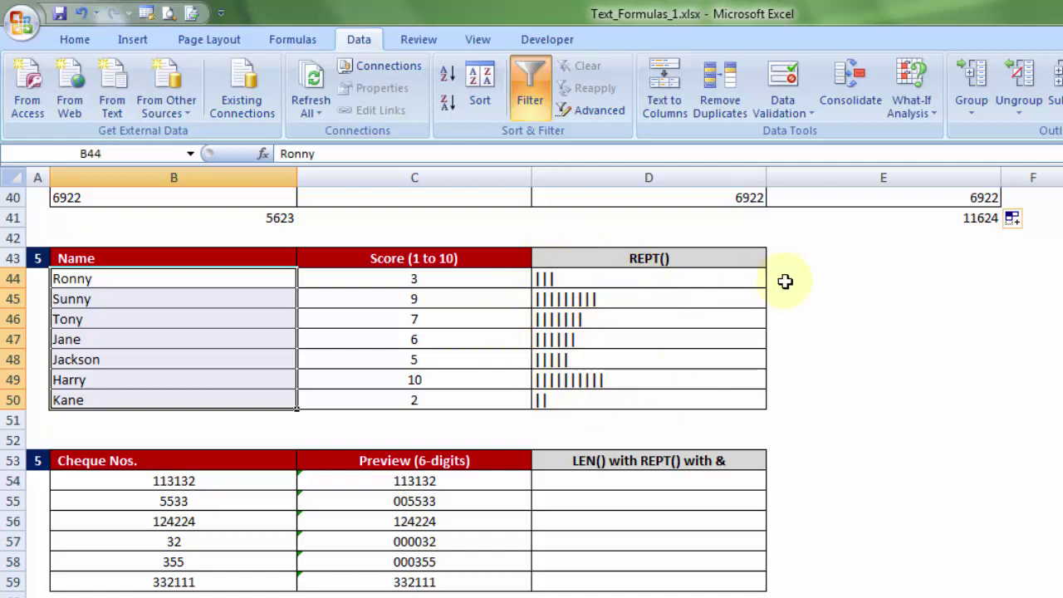
pyautogui.click(840, 281)
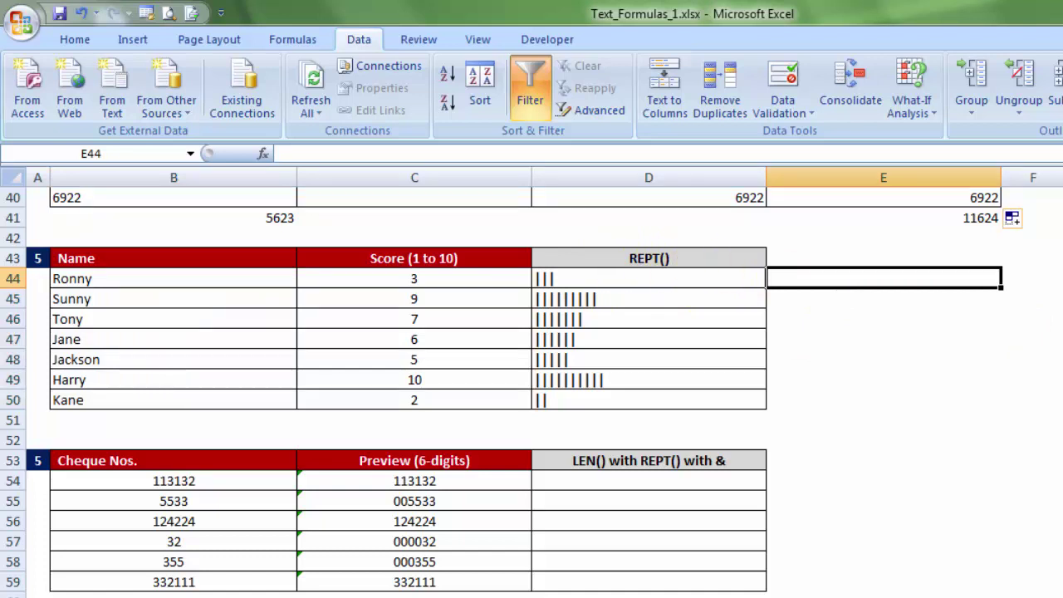
pyautogui.write('=rept')
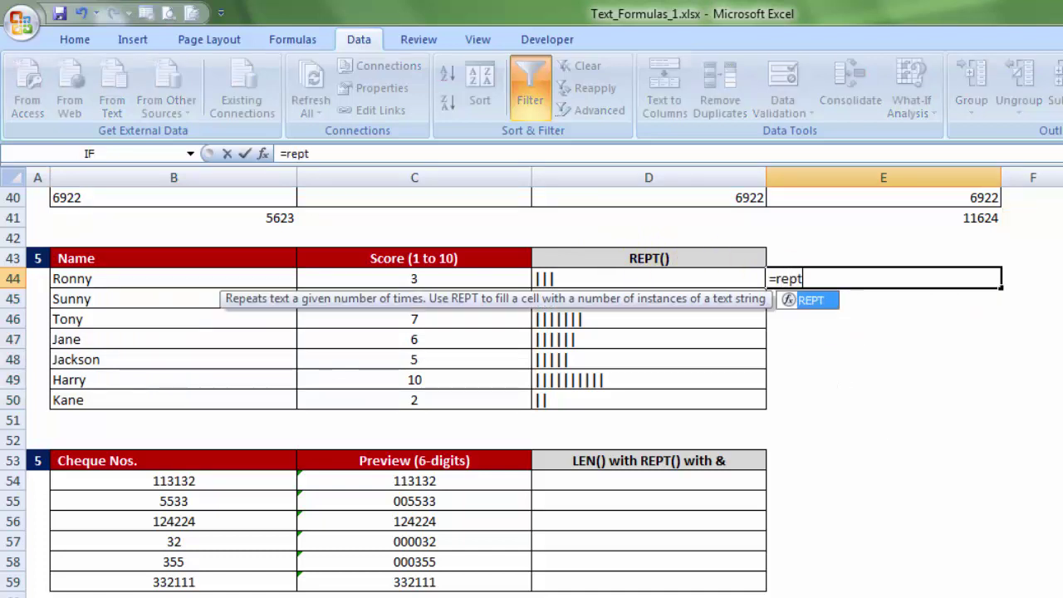
pyautogui.press('Tab')
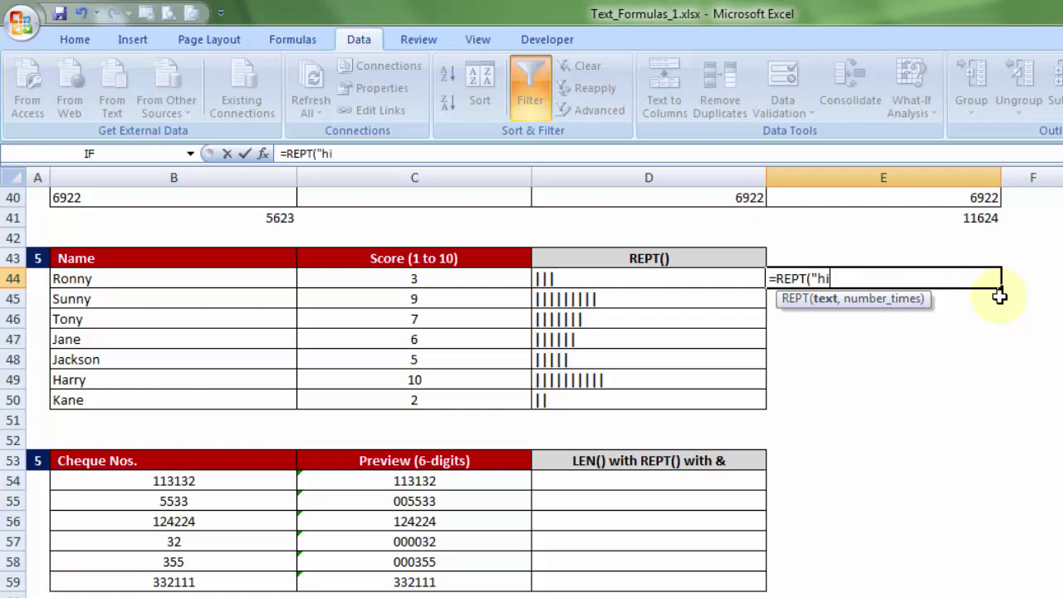
pyautogui.write(',5')
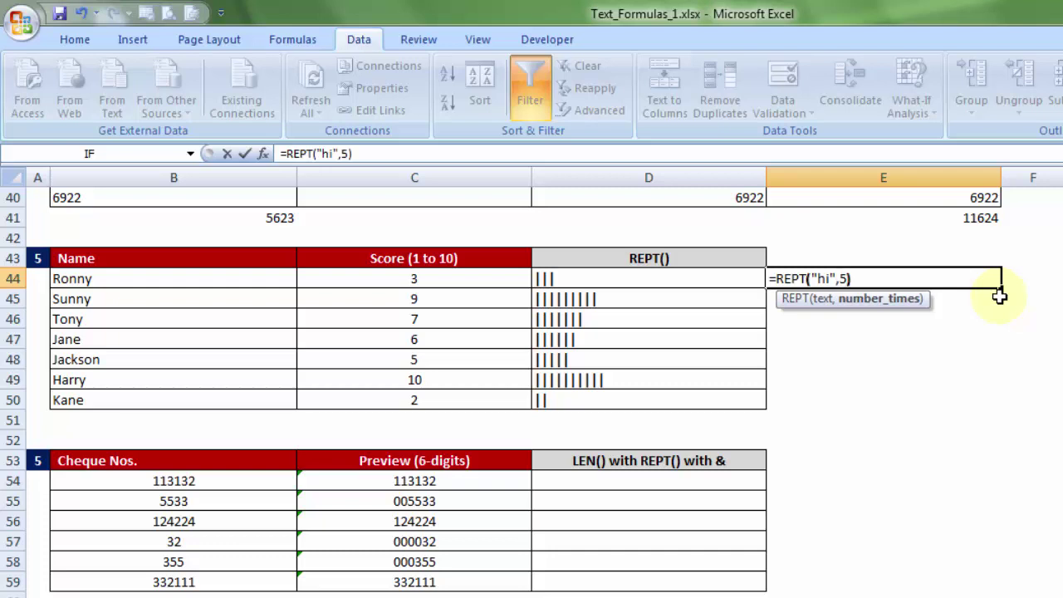
pyautogui.press('Return')
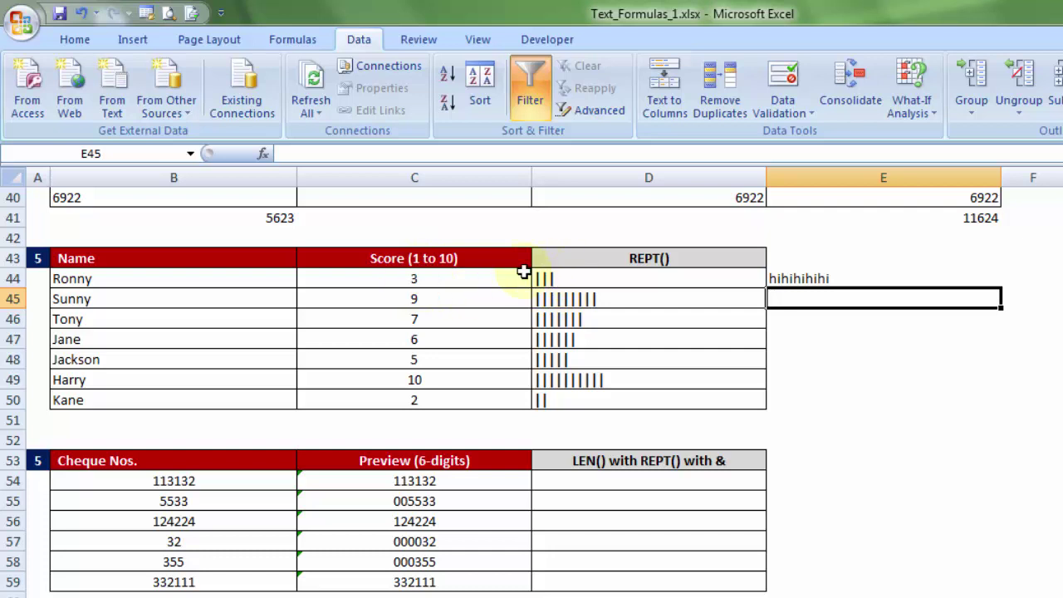
# Clear the REPT() results in D45:D50 and enter =REPT("|",C45) in D45.
pyautogui.moveTo(563, 292); pyautogui.dragTo(555, 400)
pyautogui.press('Delete')
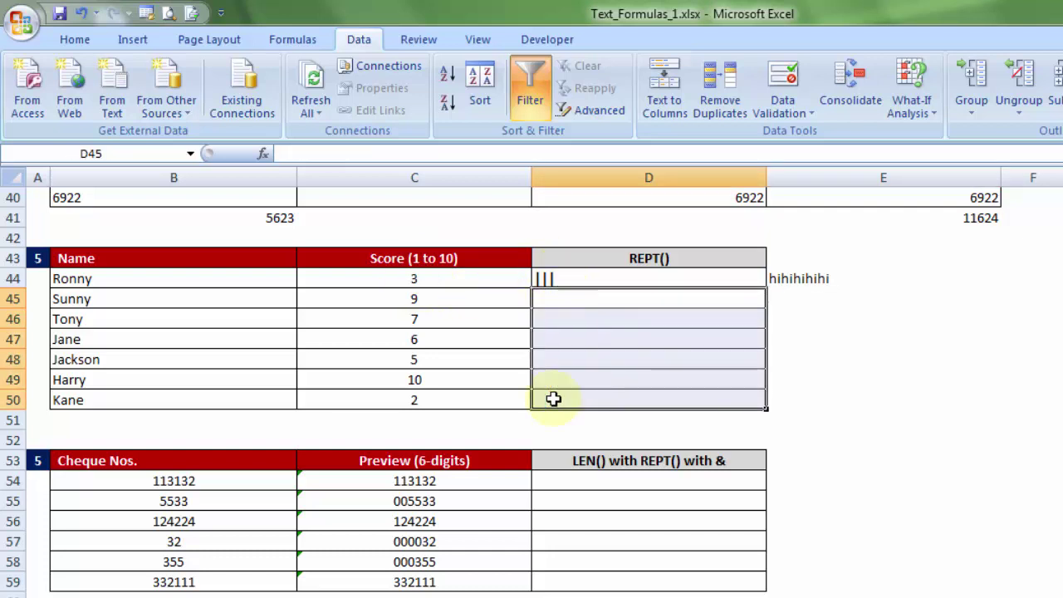
pyautogui.click(556, 297)
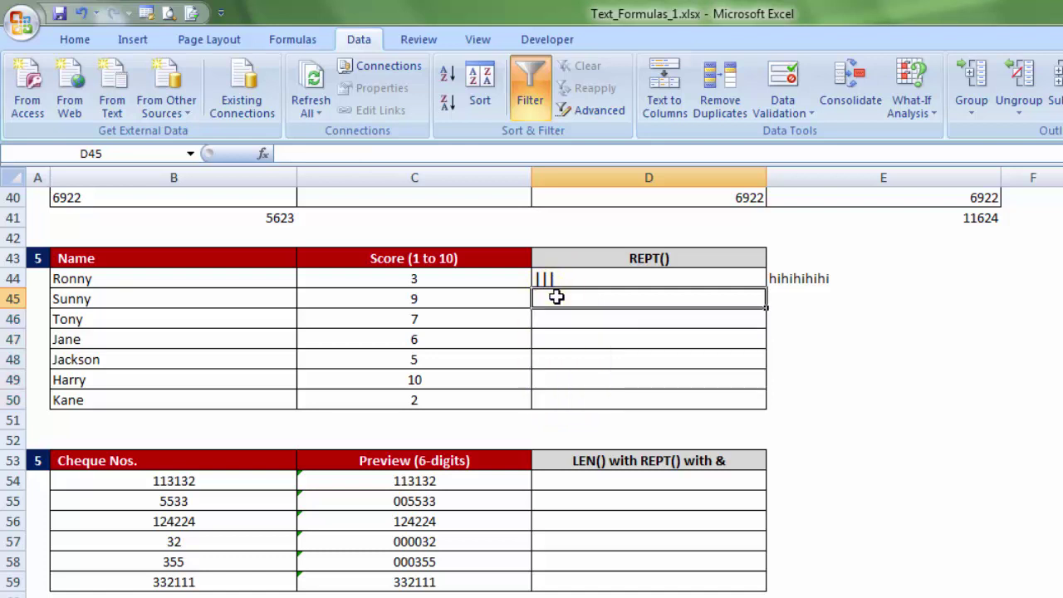
pyautogui.write('=')
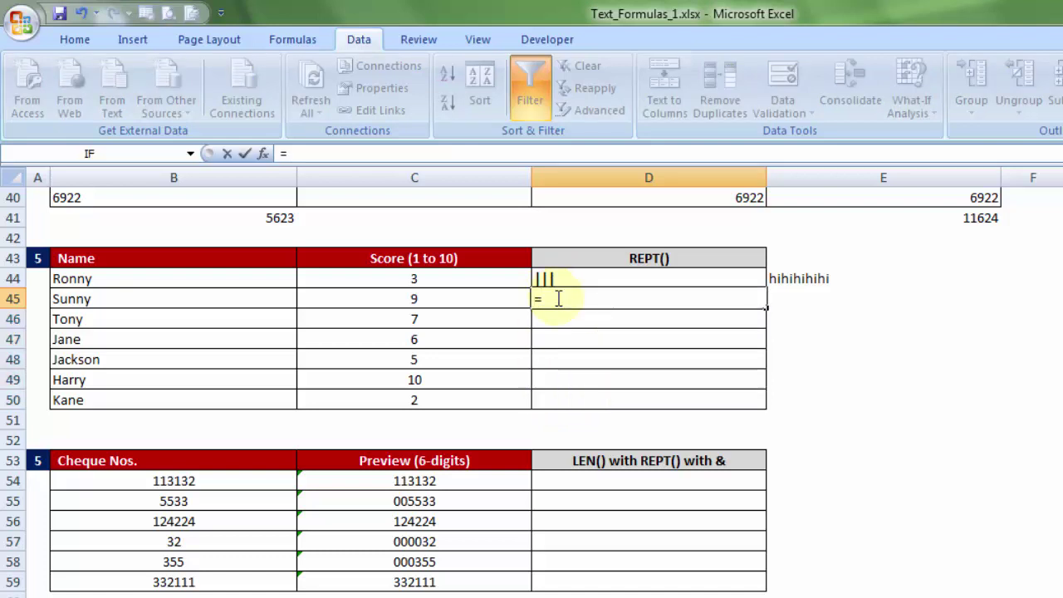
pyautogui.write('rept')
pyautogui.press('Tab')
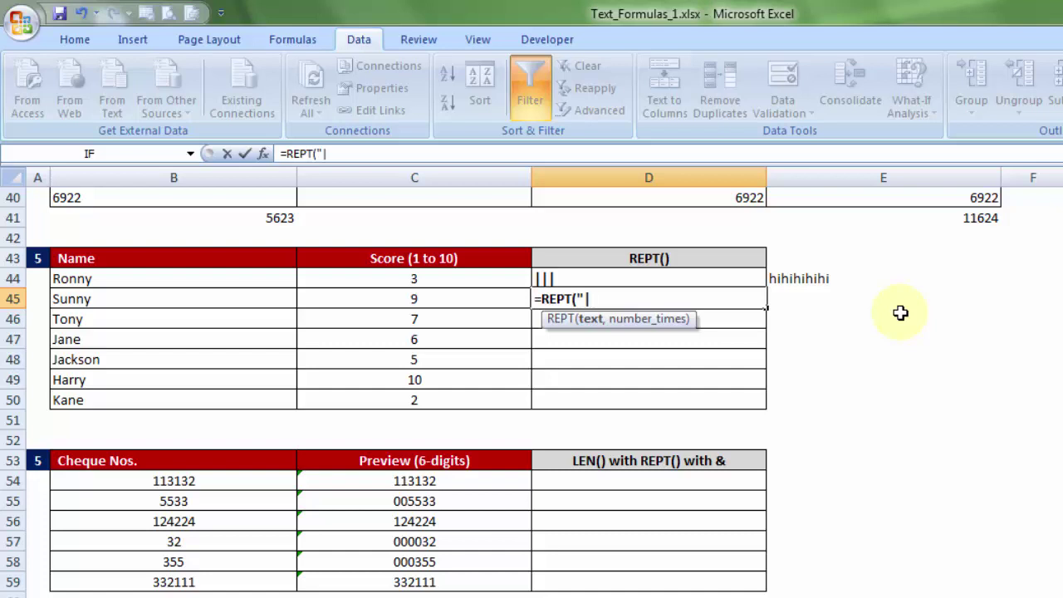
pyautogui.write(',')
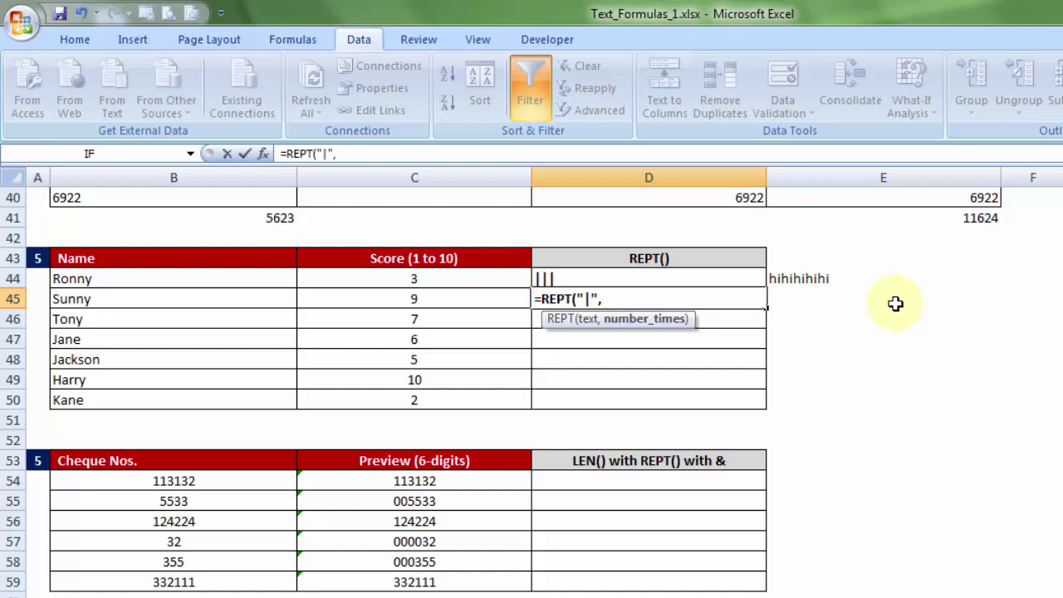
pyautogui.click(427, 296)
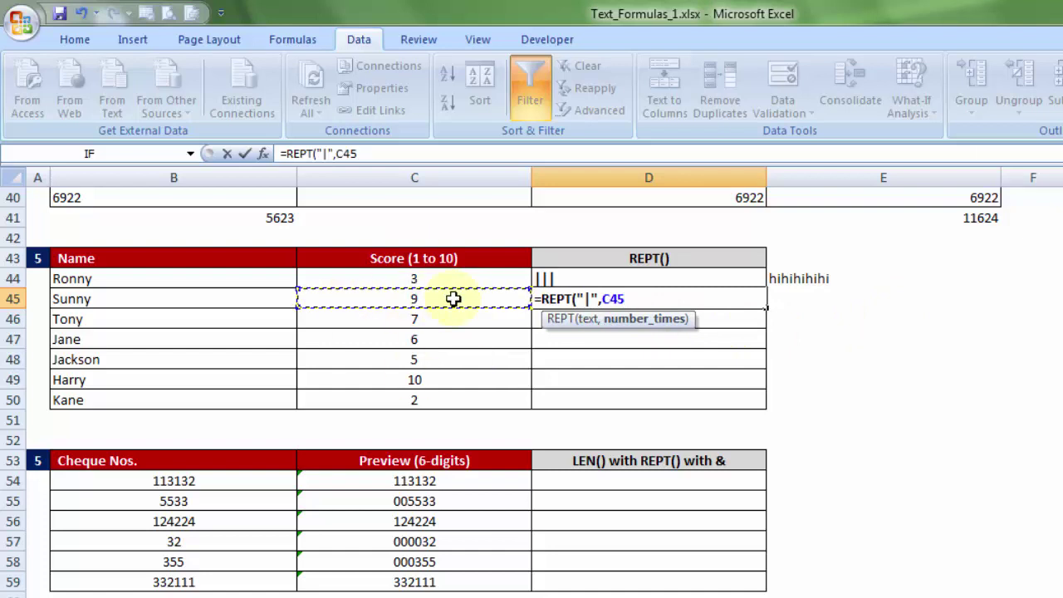
pyautogui.write(')')
pyautogui.press('Return')
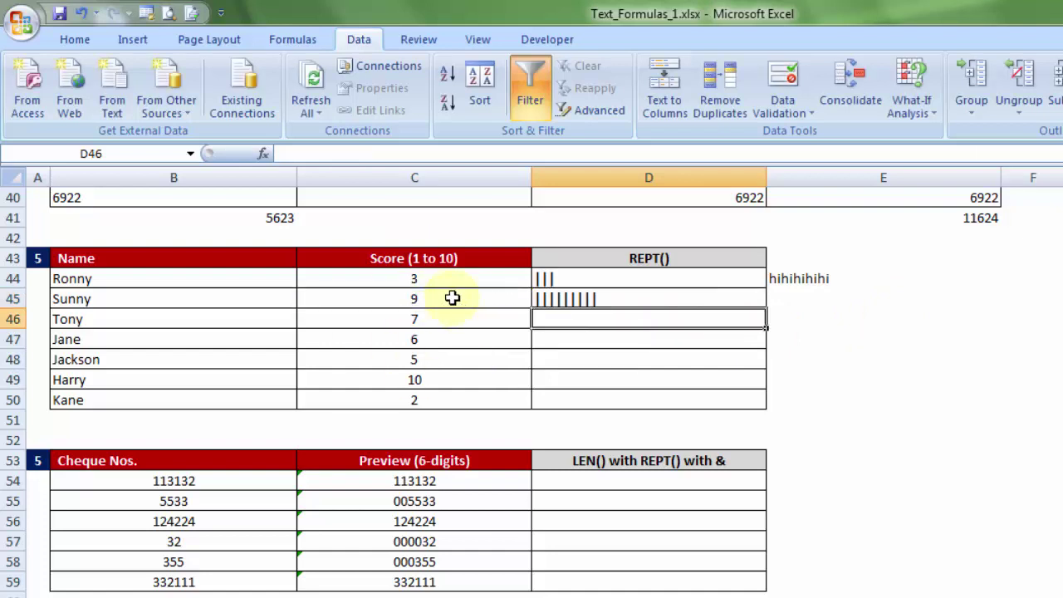
# Fill the REPT formula from D45 down to D50, and change the score in C47 to 1.
pyautogui.click(677, 297)
pyautogui.moveTo(765, 308); pyautogui.dragTo(764, 407)
pyautogui.click(425, 401)
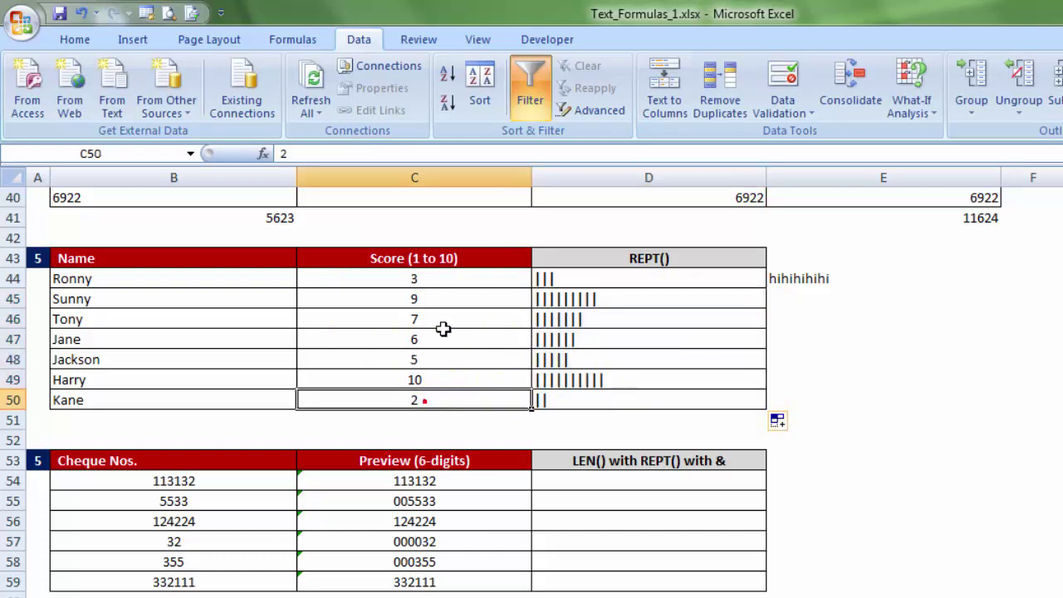
pyautogui.click(435, 336)
pyautogui.write('1')
pyautogui.click(705, 402)
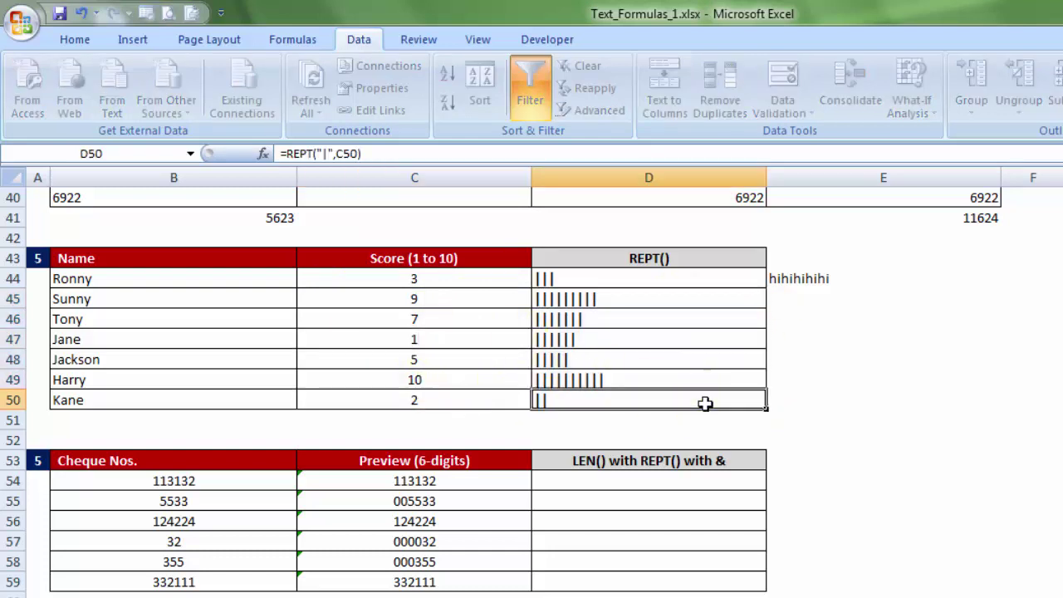
# Try a score of 25 in C44 to test the REPT bar, and undo the entry.
pyautogui.click(453, 281)
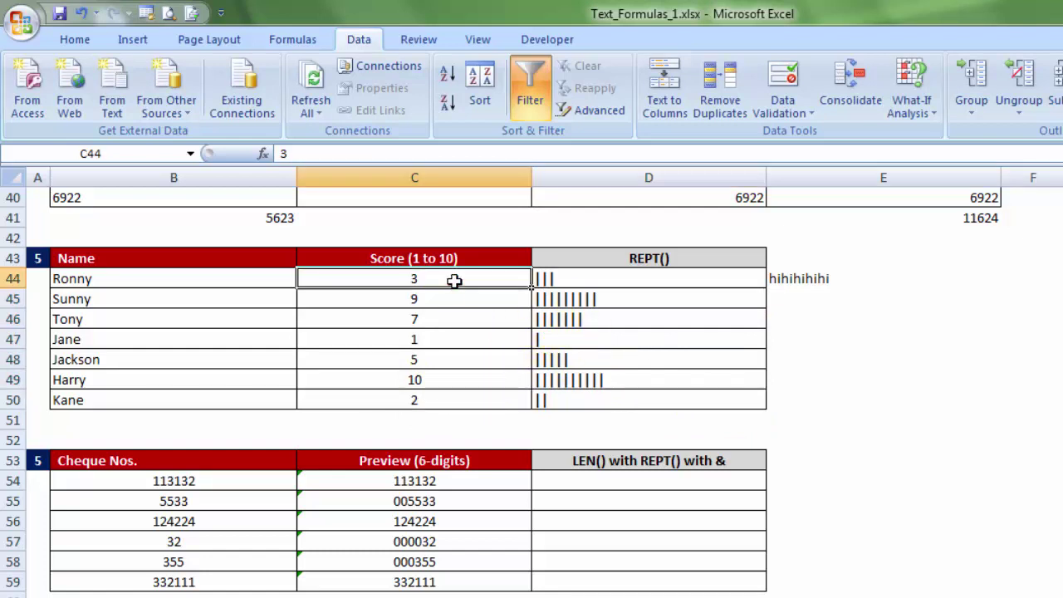
pyautogui.write('25')
pyautogui.press('Tab')
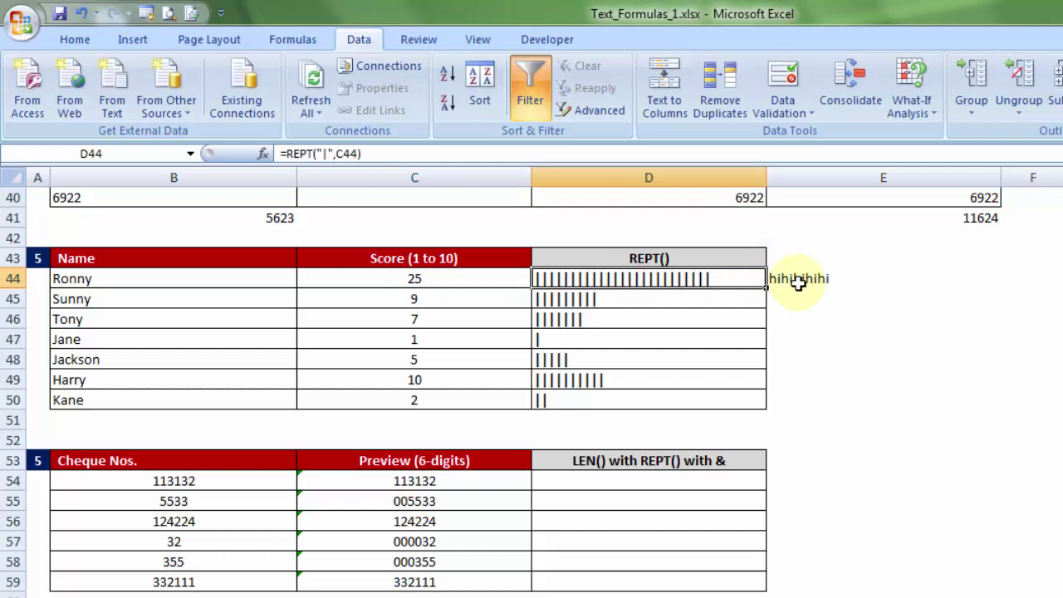
pyautogui.hotkey('ctrl', 'z')
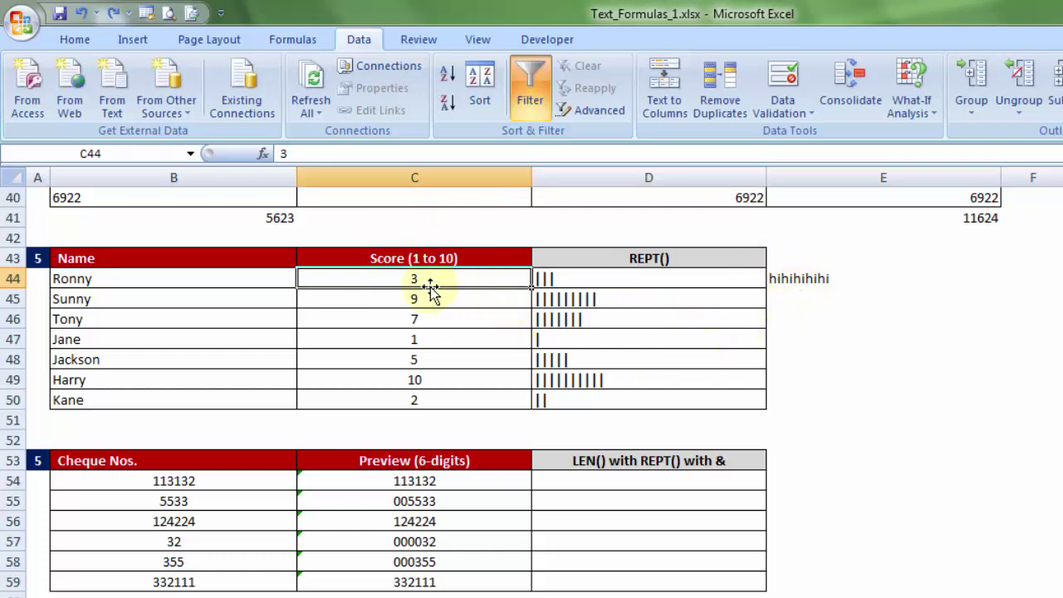
# Try a score of 100000 in C44, check the REPT formula in D44, and undo the entry.
pyautogui.write('100000')
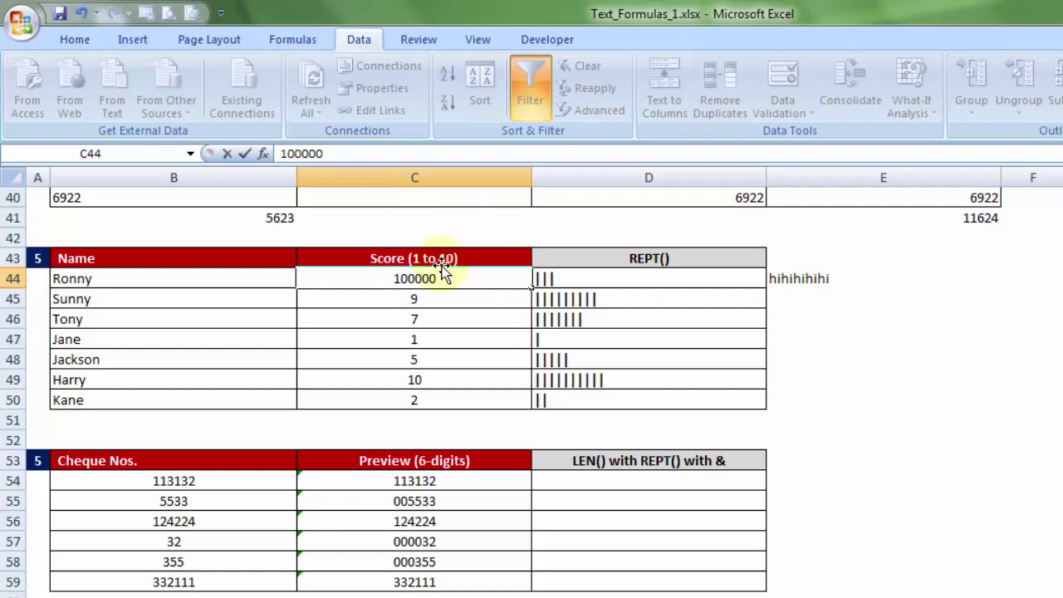
pyautogui.press('Return')
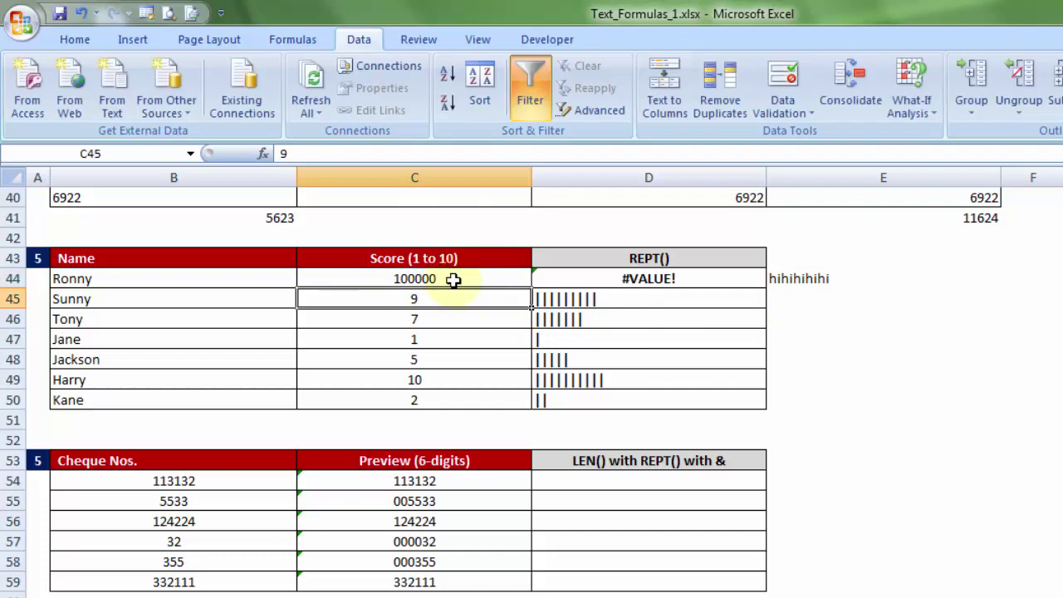
pyautogui.click(631, 281)
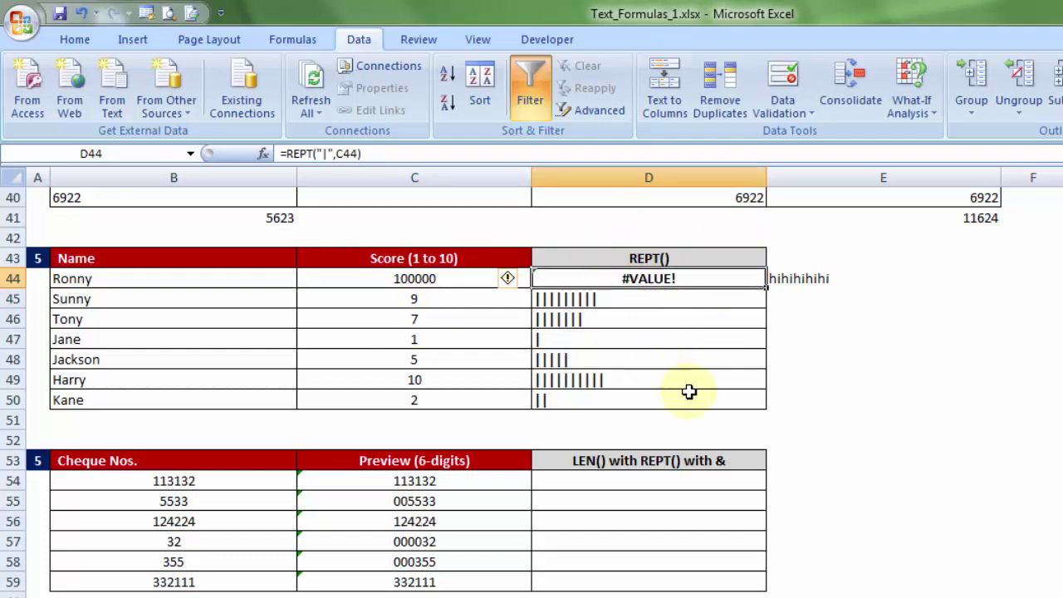
pyautogui.hotkey('ctrl', 'z')
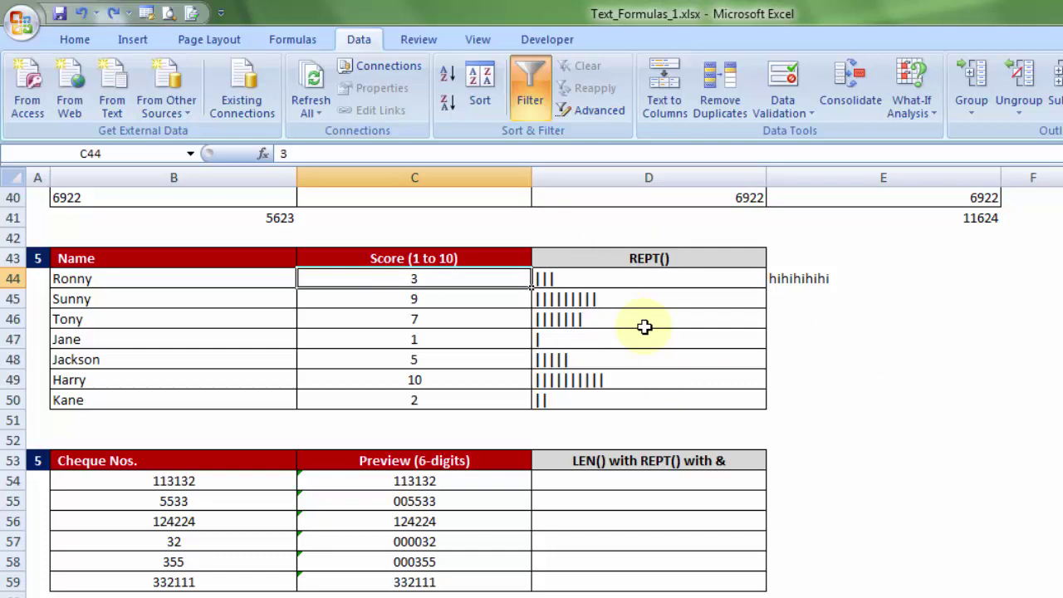
pyautogui.moveTo(602, 282); pyautogui.dragTo(587, 402)
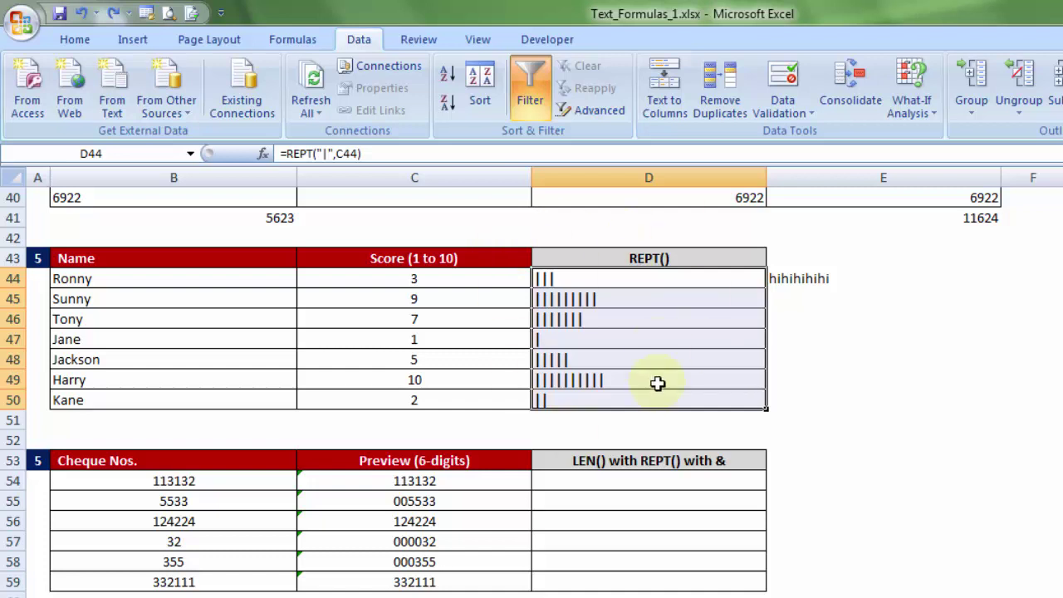
# Enter 0005566 in the blank cell B64 below the End row to test how leading zeros are handled.
pyautogui.scroll(-3, 658, 380)
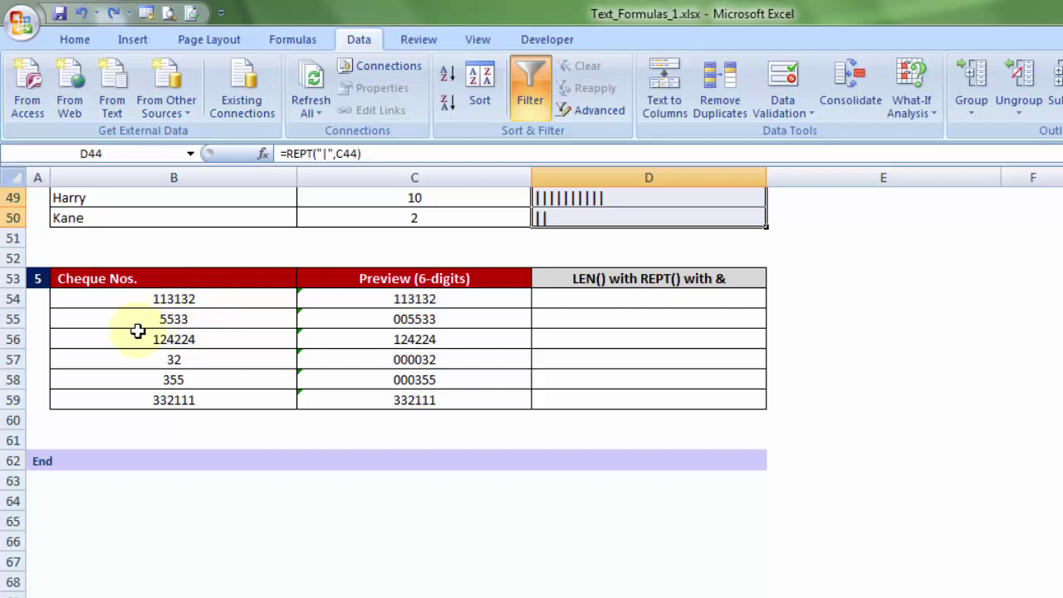
pyautogui.click(166, 501)
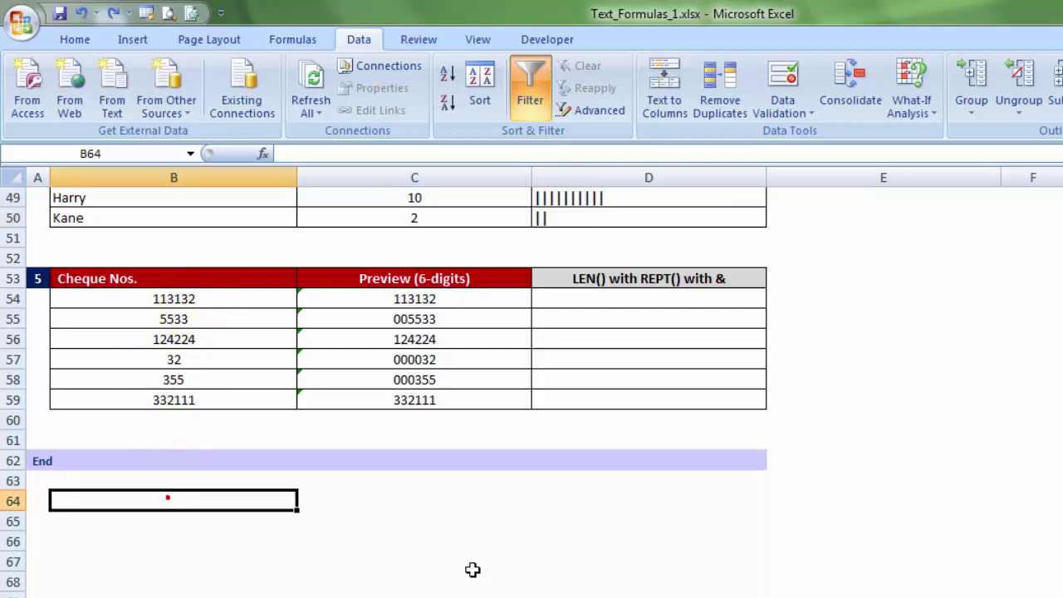
pyautogui.write('000')
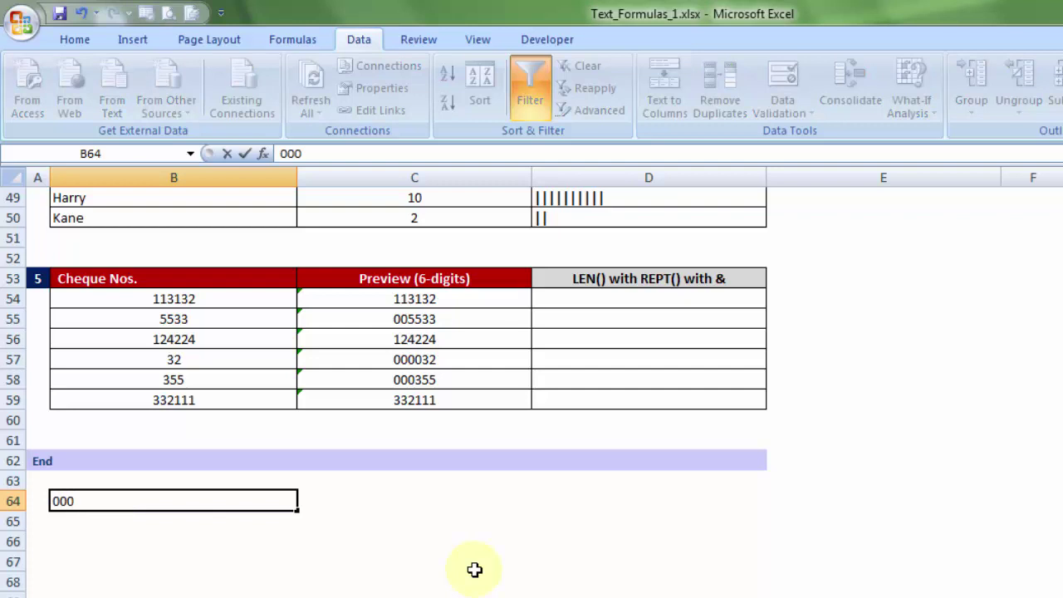
pyautogui.write('5566')
pyautogui.press('Tab')
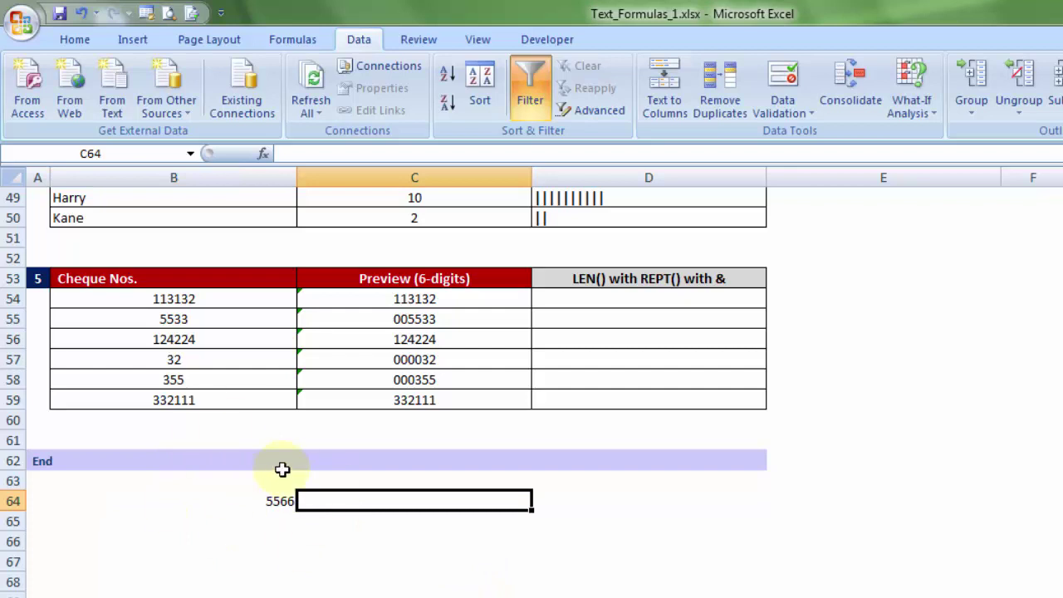
# Examine the cheque numbers in B54:B59 and the digit length of the entry in B54, leaving the values as they are.
pyautogui.click(184, 299)
pyautogui.moveTo(185, 299); pyautogui.dragTo(178, 399)
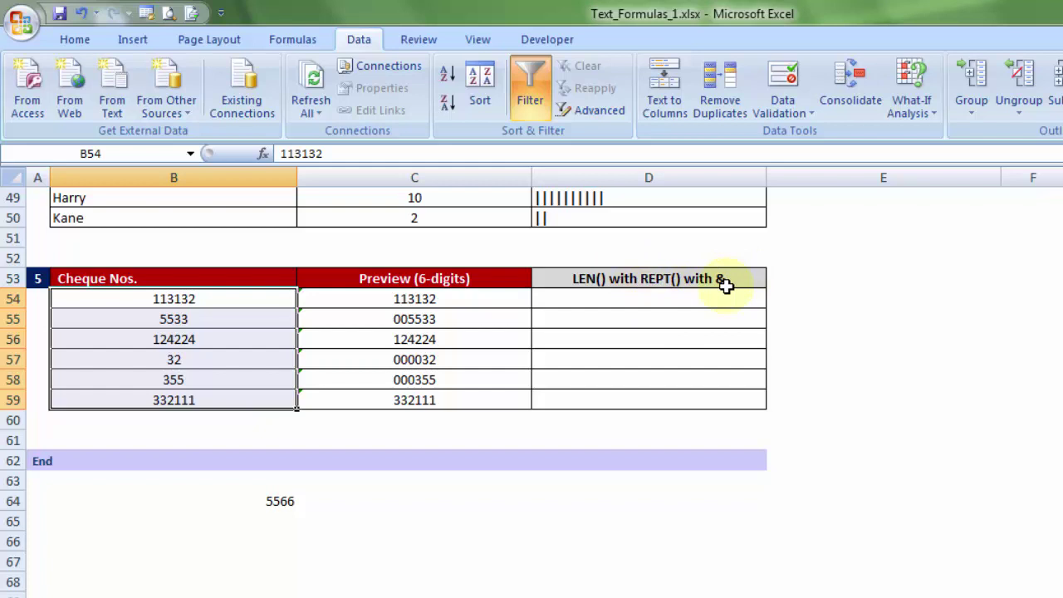
pyautogui.click(641, 301)
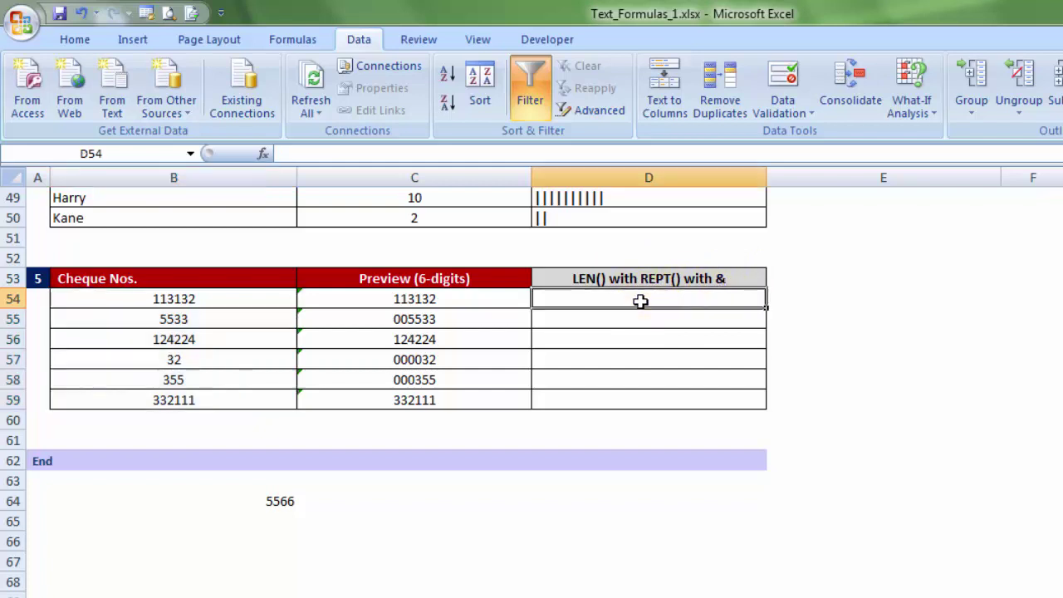
pyautogui.moveTo(185, 299); pyautogui.dragTo(188, 401)
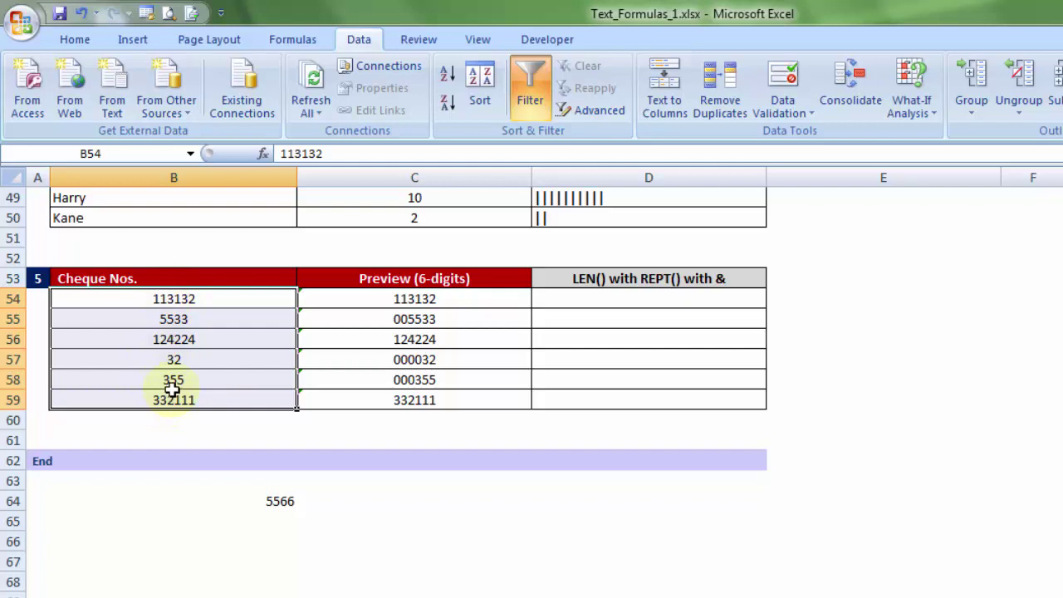
pyautogui.doubleClick(218, 299)
pyautogui.moveTo(217, 299); pyautogui.dragTo(149, 303)
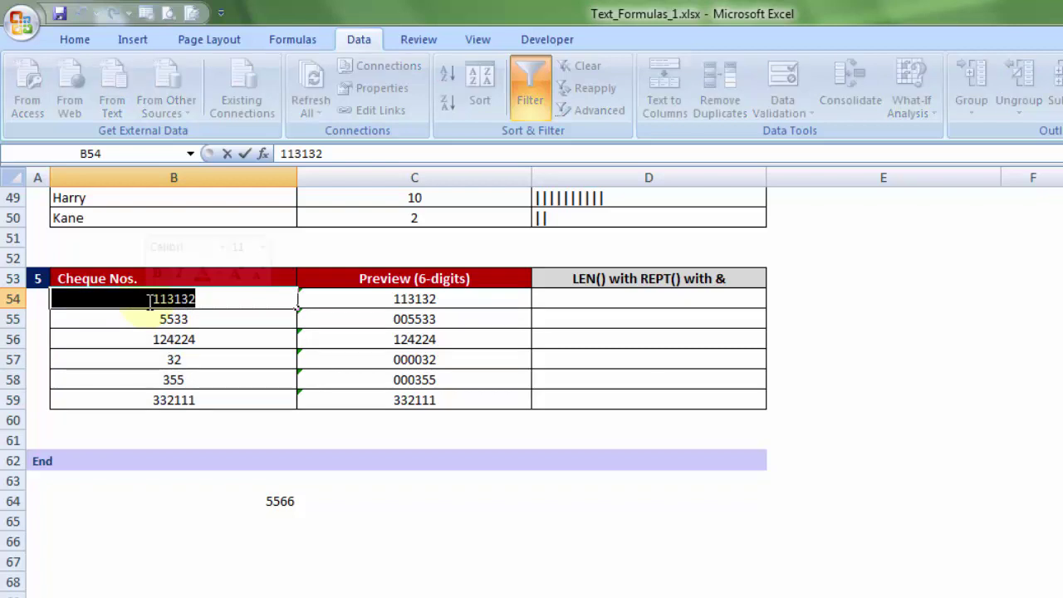
pyautogui.press('Escape')
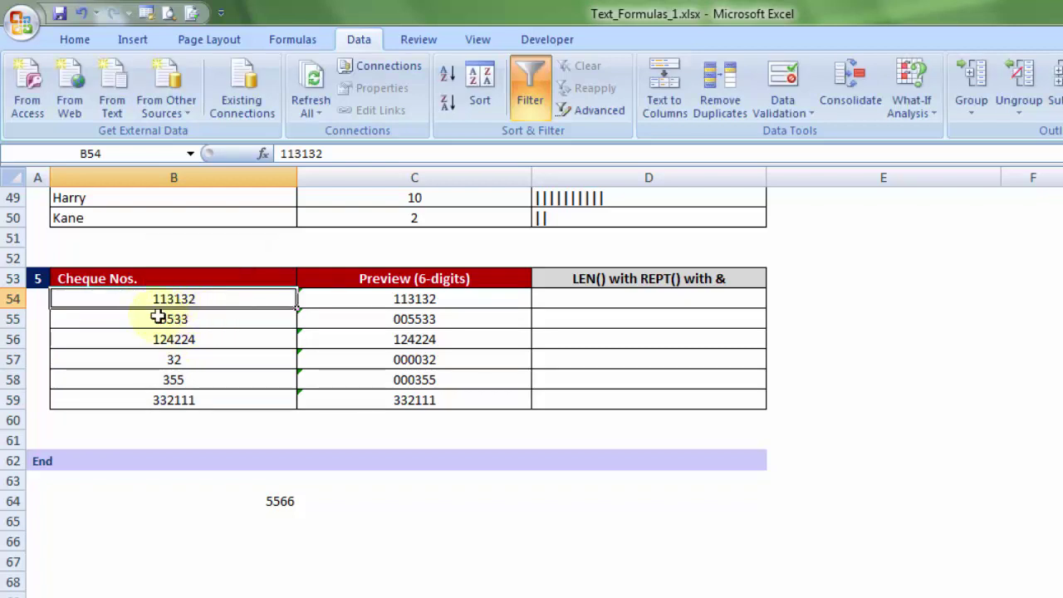
# Calculate how many digits the first cheque number lacks by entering =6-LEN(B54) in D54.
pyautogui.click(606, 301)
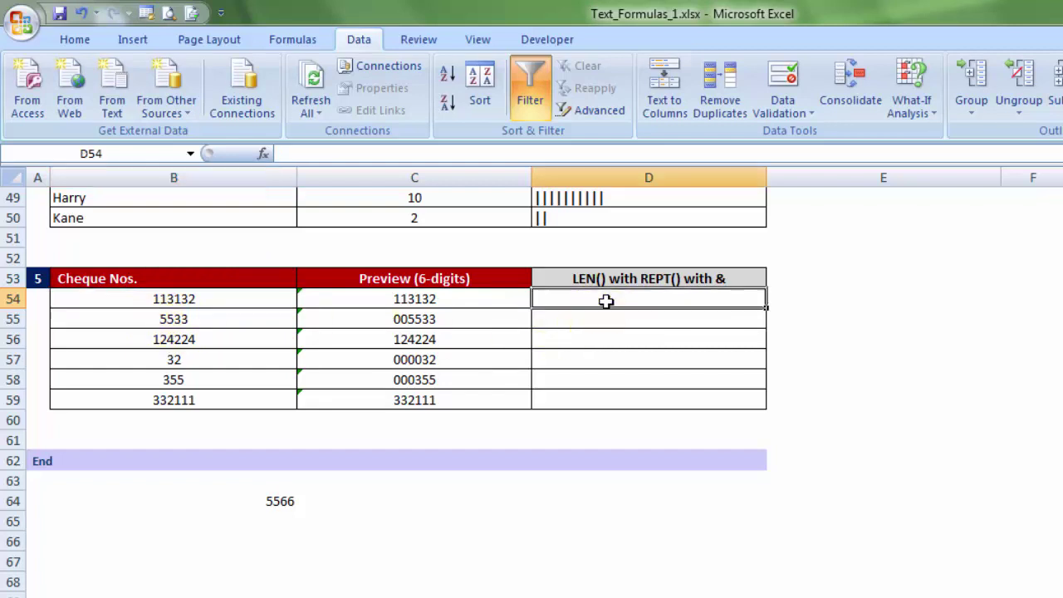
pyautogui.write('6')
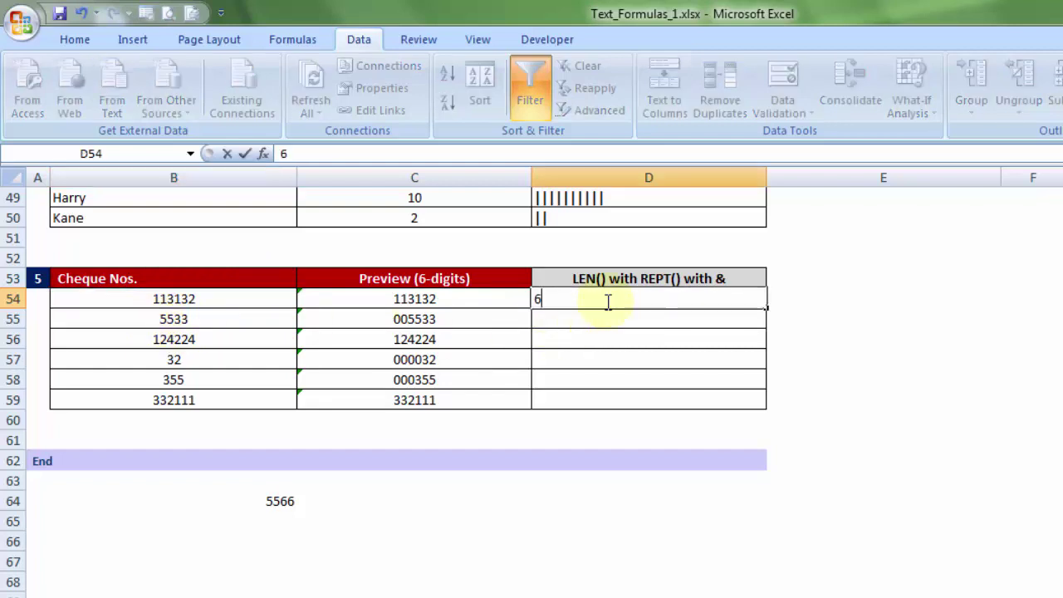
pyautogui.write('=6')
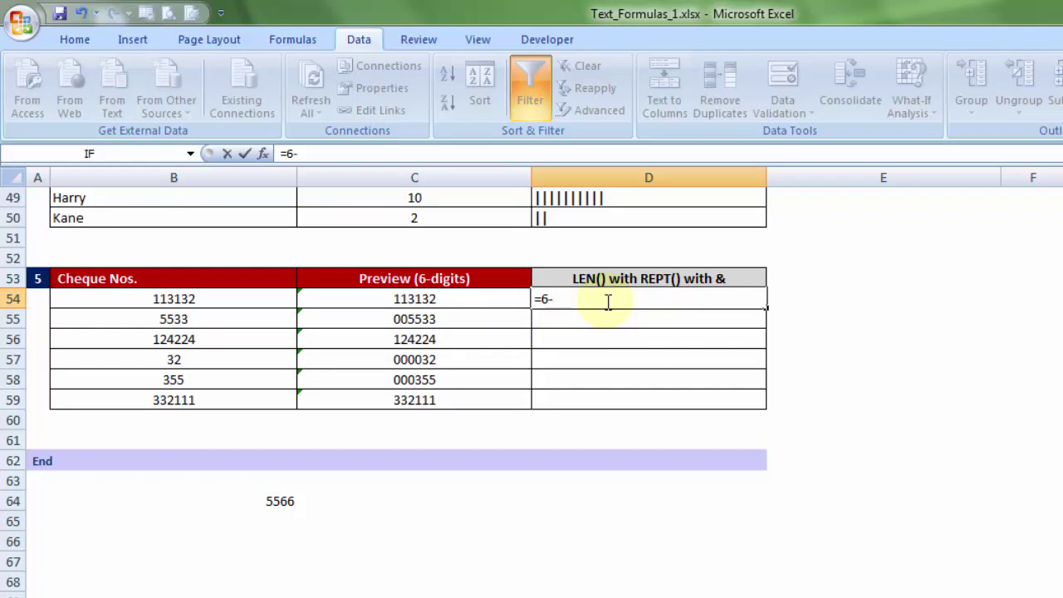
pyautogui.write('-len(')
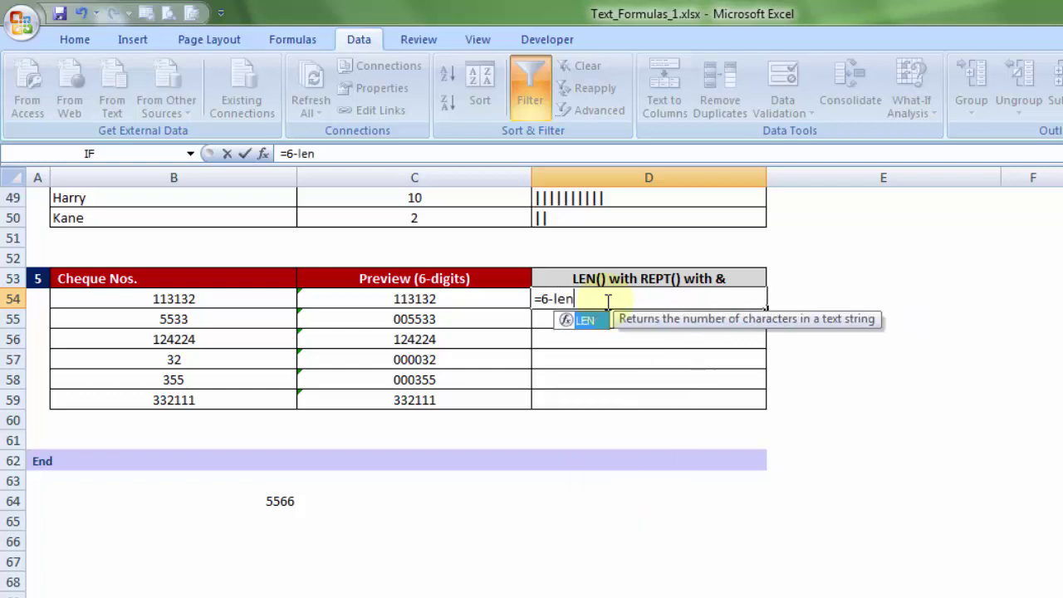
pyautogui.click(182, 299)
pyautogui.write(')')
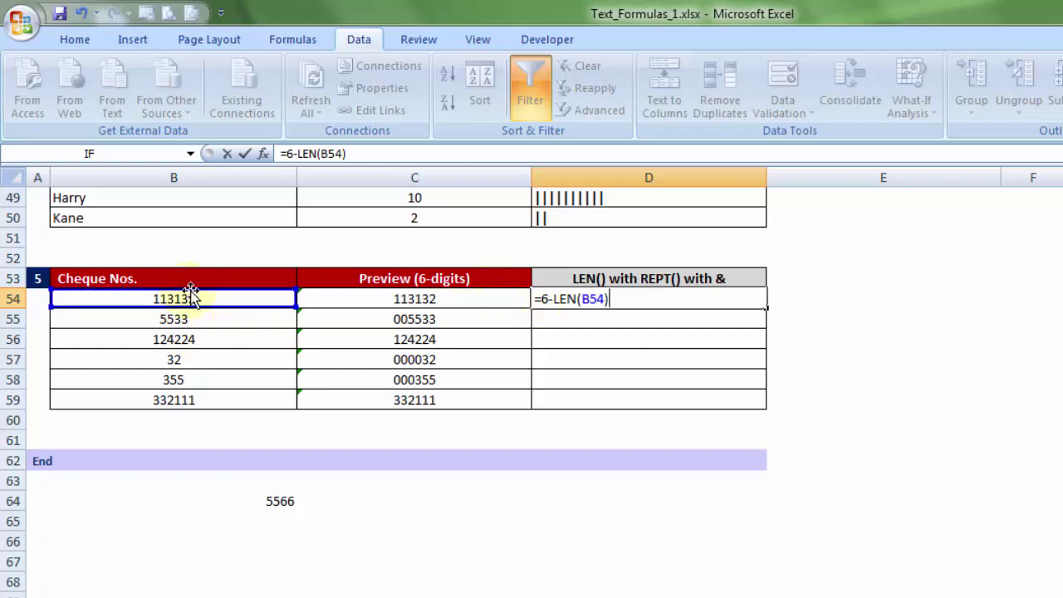
pyautogui.press('Return')
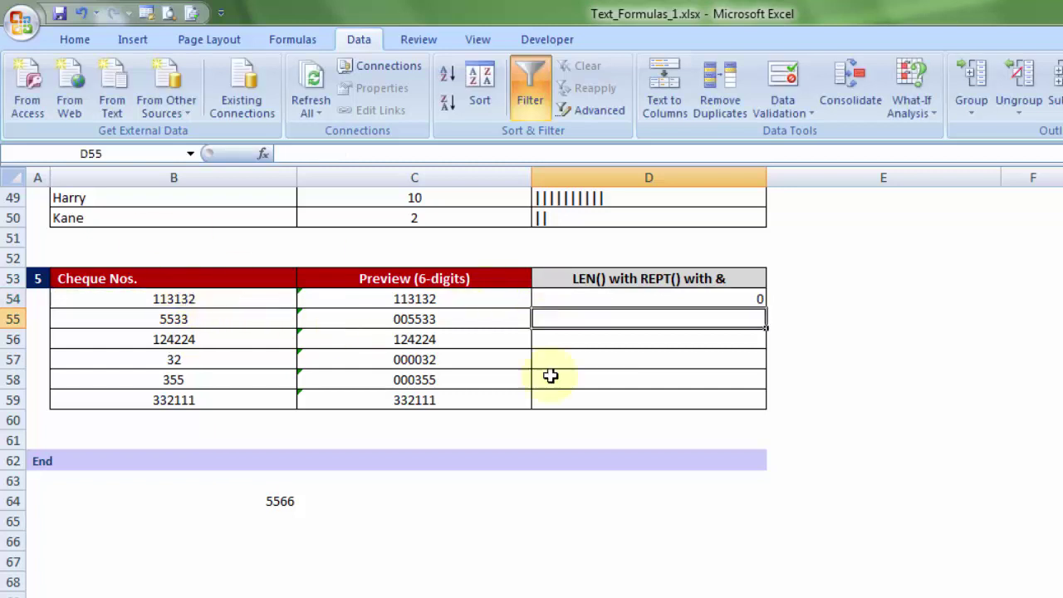
# Fill the missing-digit formula from D54 down to D59, and check the copied formula in D55.
pyautogui.click(762, 302)
pyautogui.moveTo(765, 306); pyautogui.dragTo(756, 408)
pyautogui.click(748, 319)
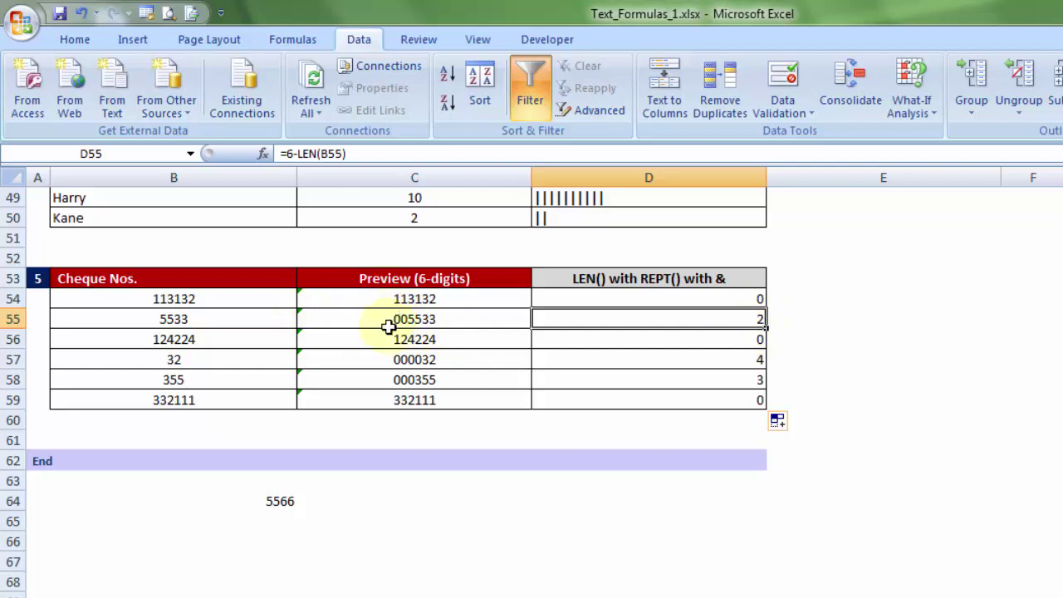
# Enter =REPT("0",D54) in E54 to generate the missing leading zeros for the first cheque number.
pyautogui.click(798, 298)
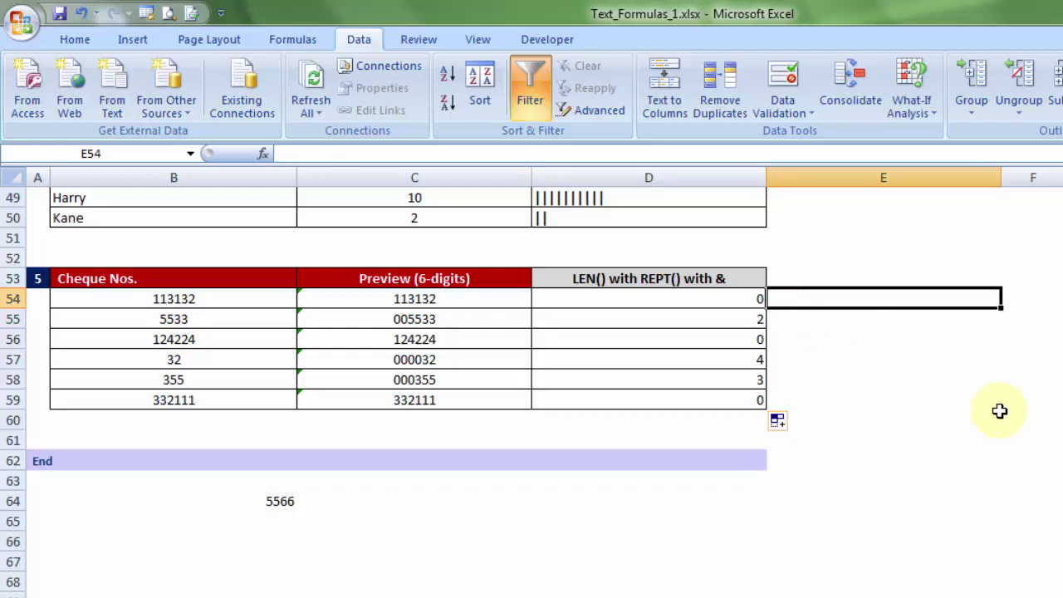
pyautogui.write('=')
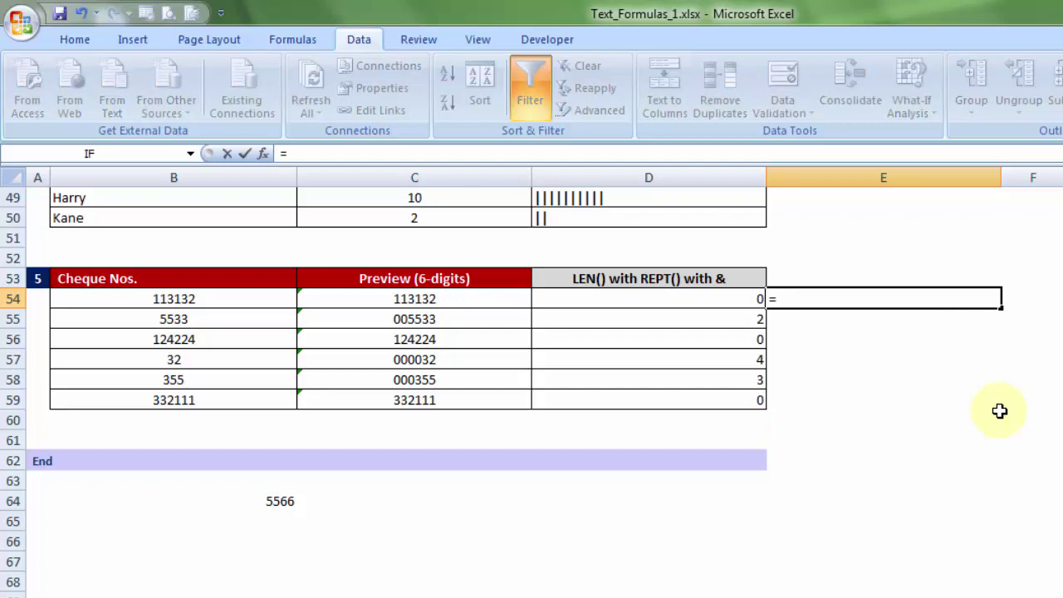
pyautogui.write('rept')
pyautogui.press('Tab')
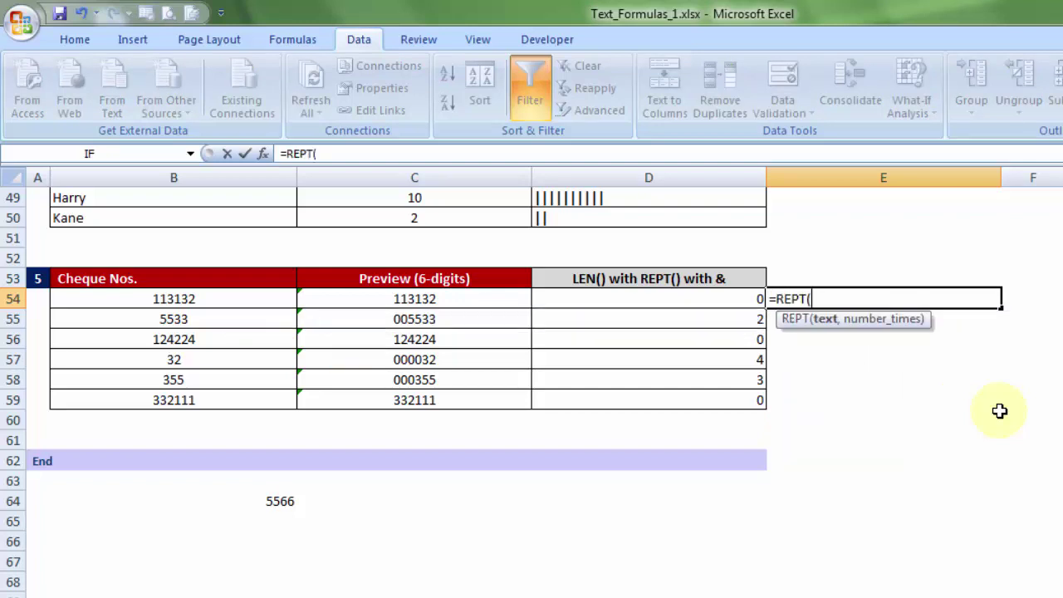
pyautogui.write('"0",')
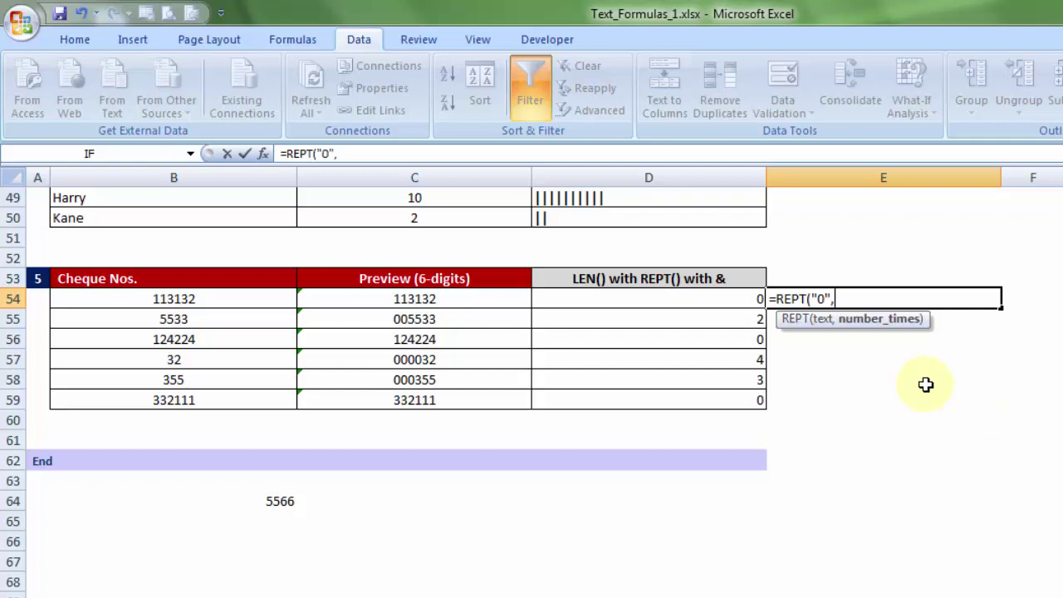
pyautogui.click(702, 299)
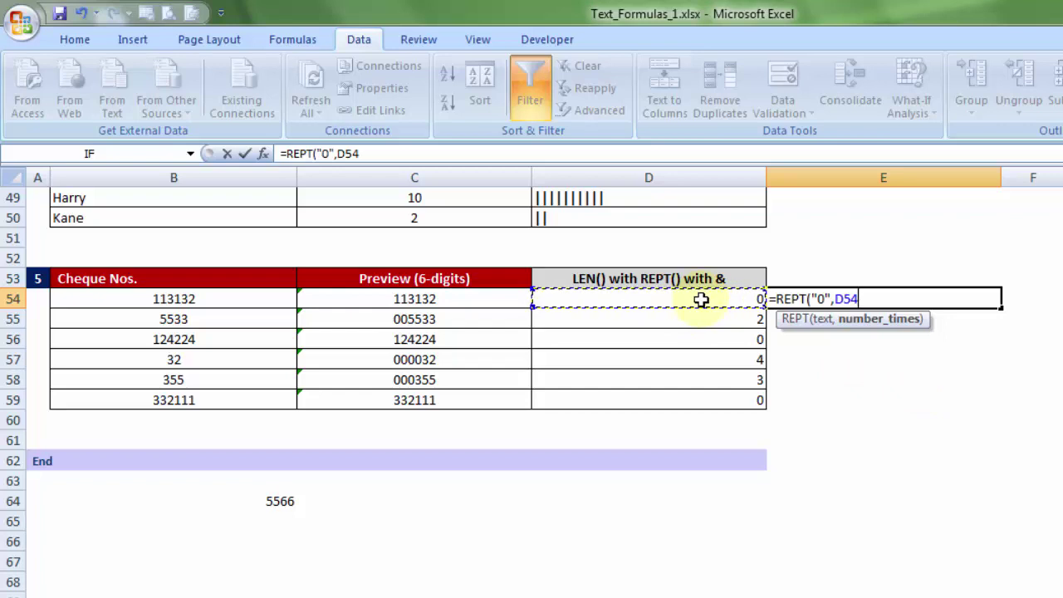
pyautogui.write(')')
pyautogui.press('Return')
# Fill the REPT formula from E54 down to E59 and copy the filled range.
pyautogui.click(915, 295)
pyautogui.moveTo(1003, 310); pyautogui.dragTo(997, 407)
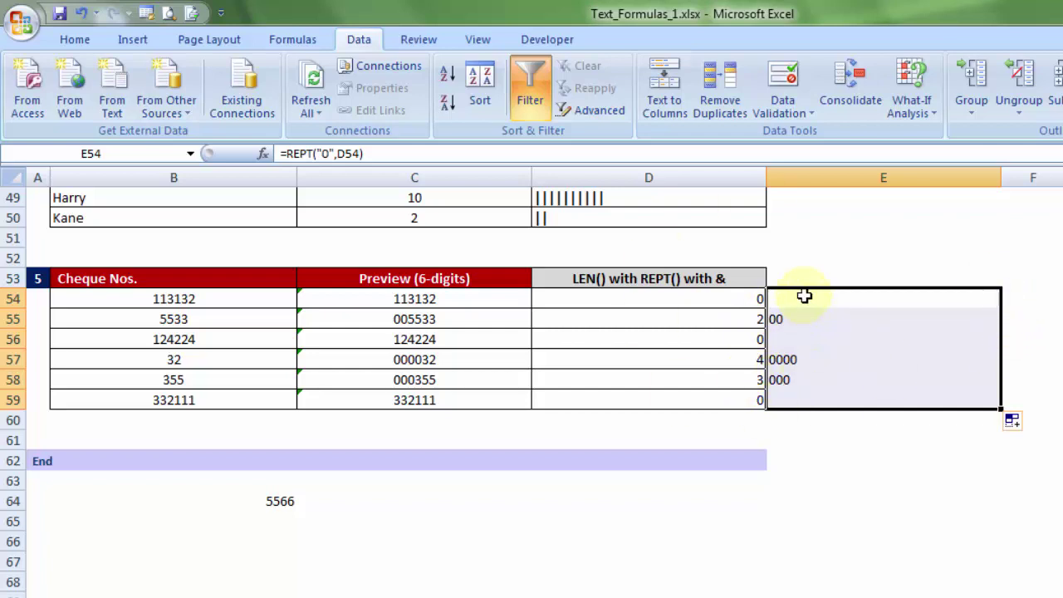
pyautogui.hotkey('ctrl', 'c')
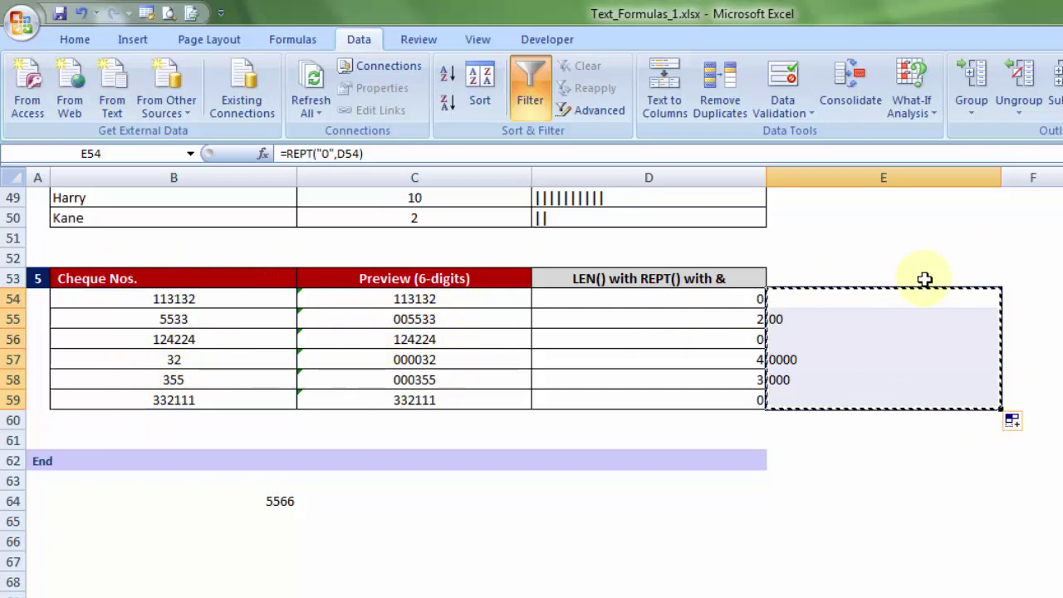
# Append the cheque number to the zeros in E54 by extending the formula to =REPT("0",D54)&B54.
pyautogui.click(834, 304)
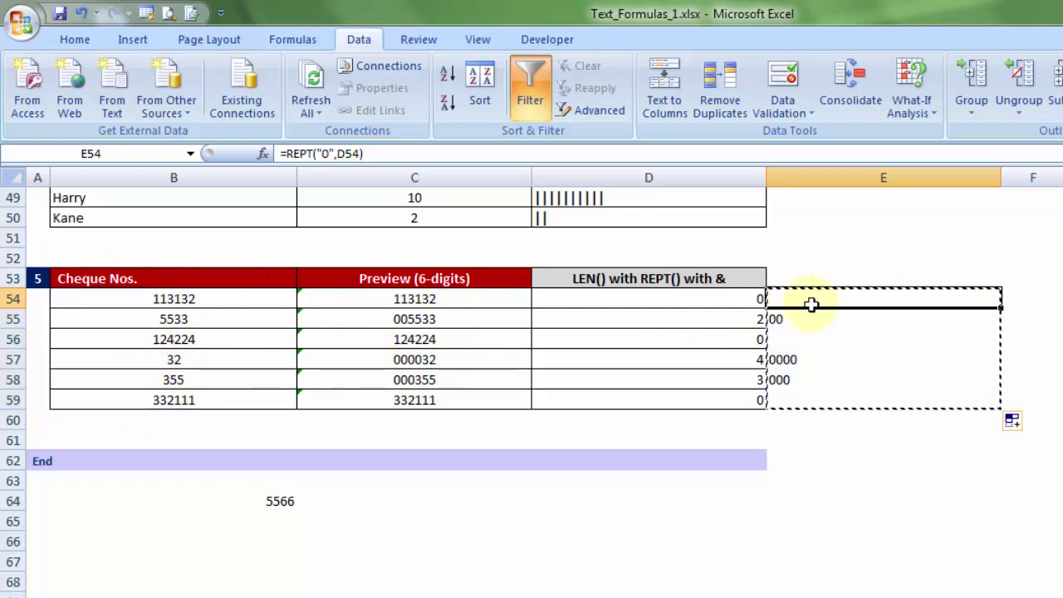
pyautogui.doubleClick(795, 300)
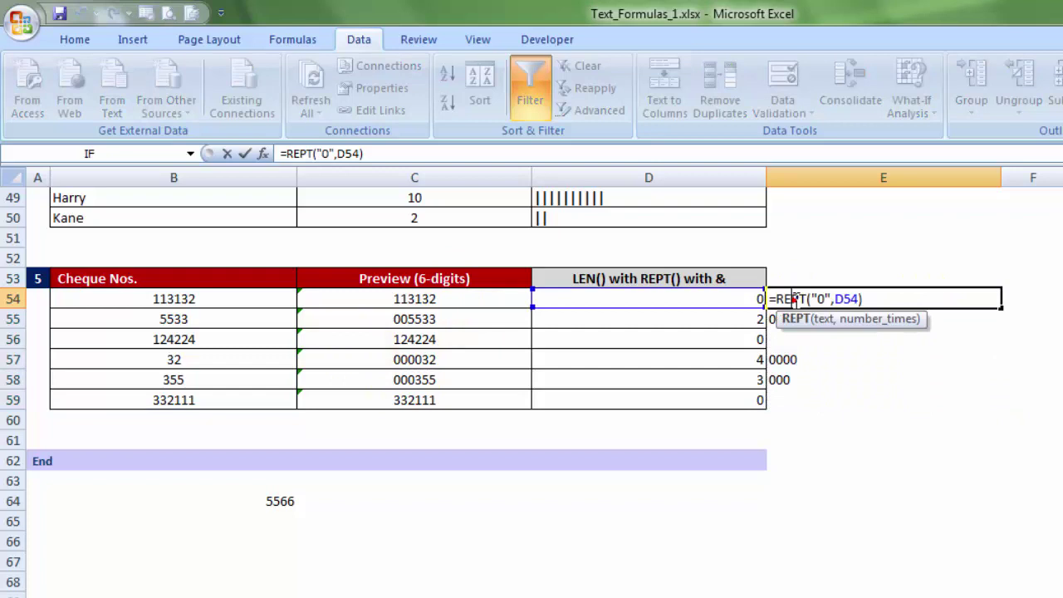
pyautogui.click(876, 301)
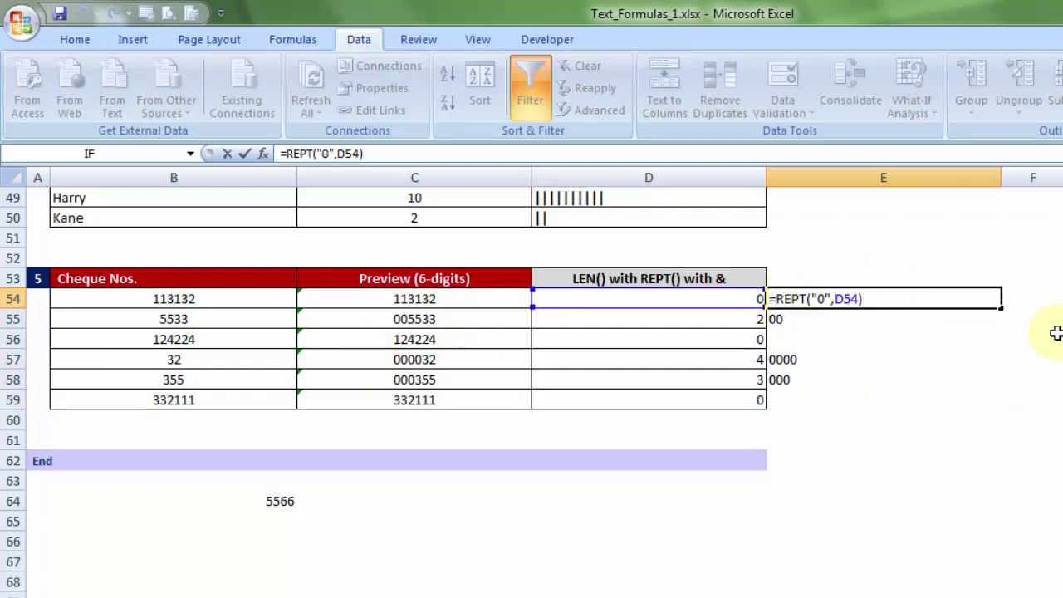
pyautogui.write('&')
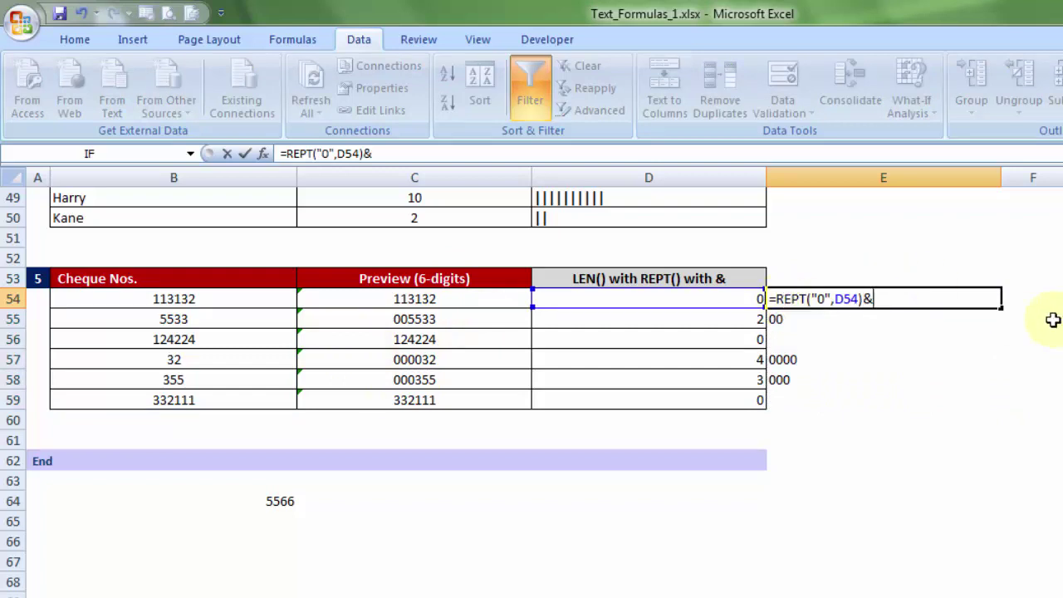
pyautogui.click(190, 300)
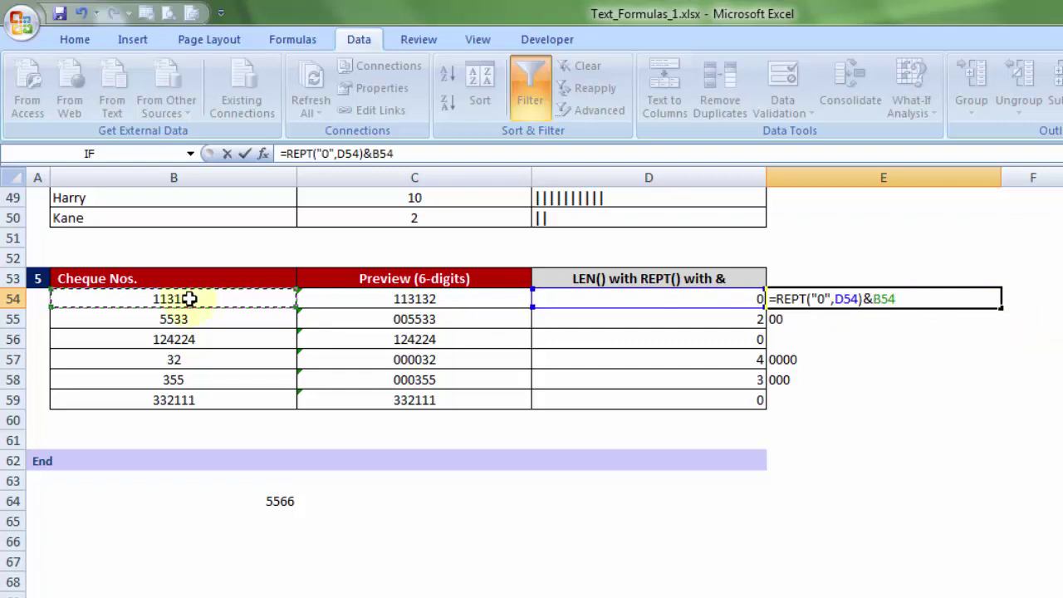
pyautogui.moveTo(776, 300); pyautogui.dragTo(863, 301)
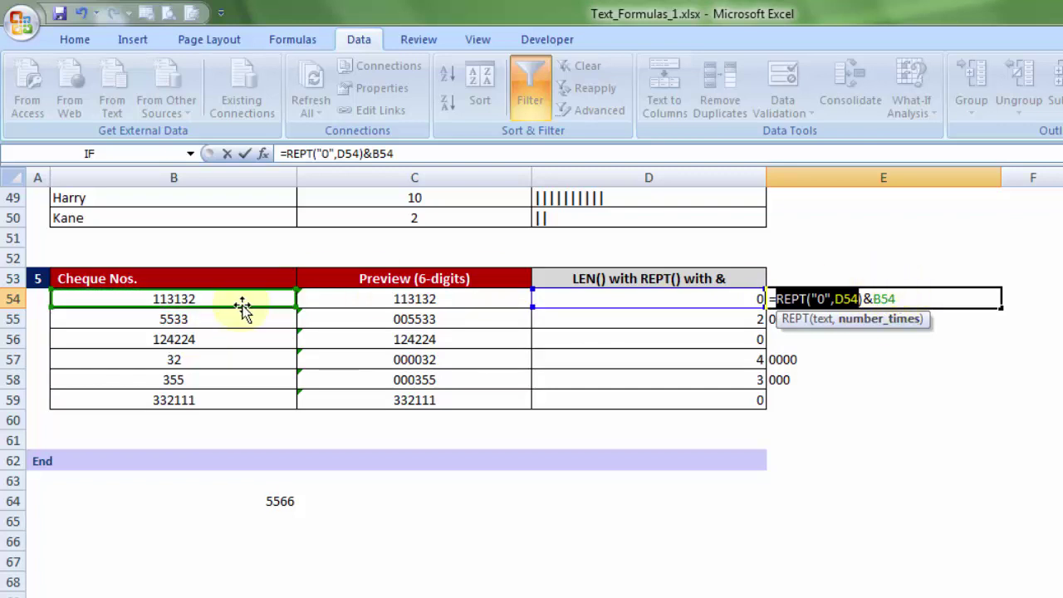
pyautogui.press('Return')
# Fill the joined formula from E54 down to E59, and check the D54 reference inside the E54 formula.
pyautogui.click(867, 301)
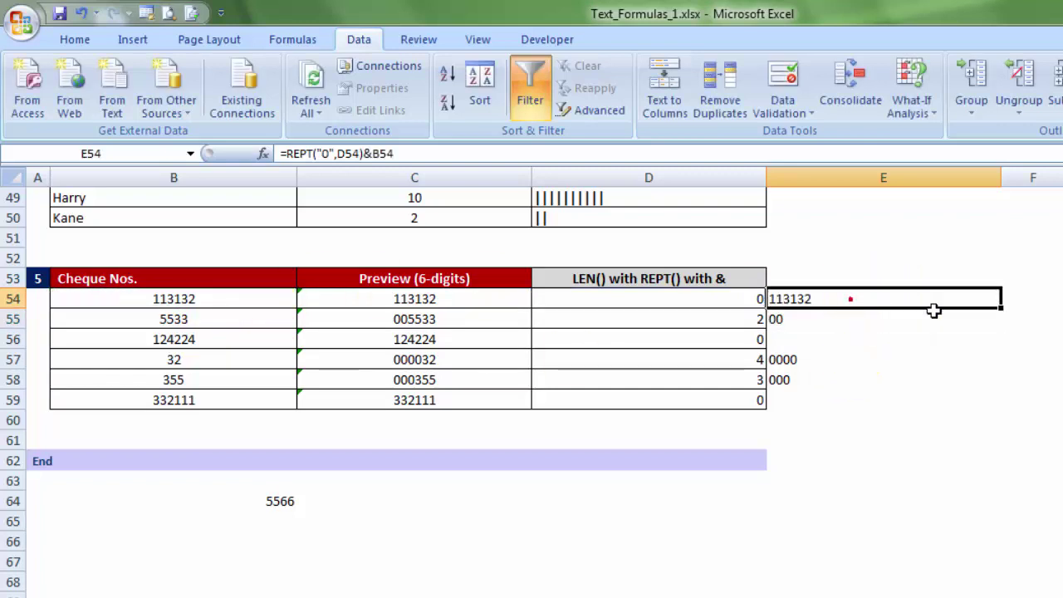
pyautogui.moveTo(1002, 307); pyautogui.dragTo(987, 407)
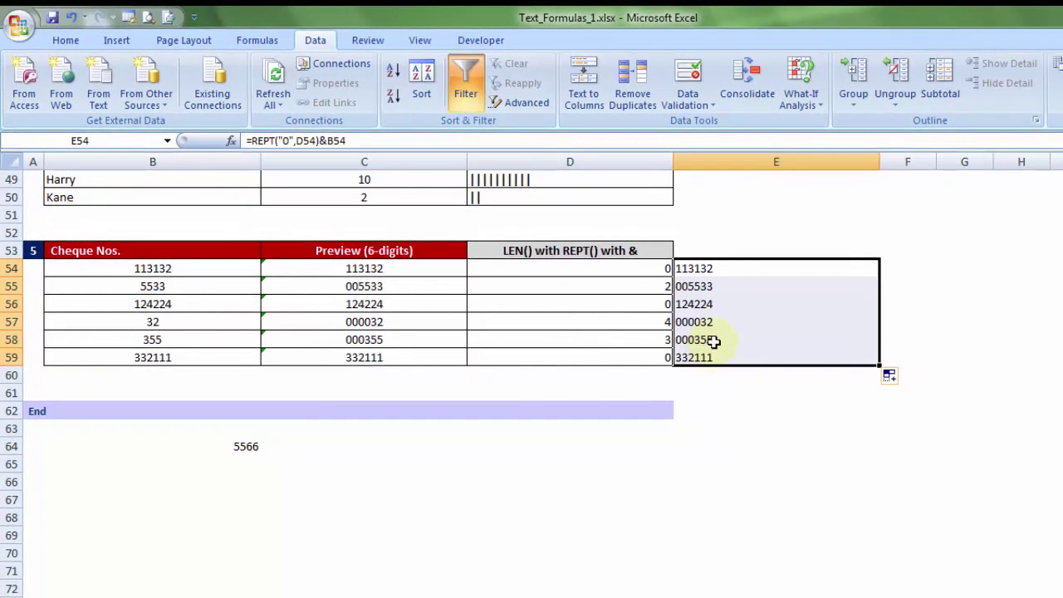
pyautogui.click(716, 270)
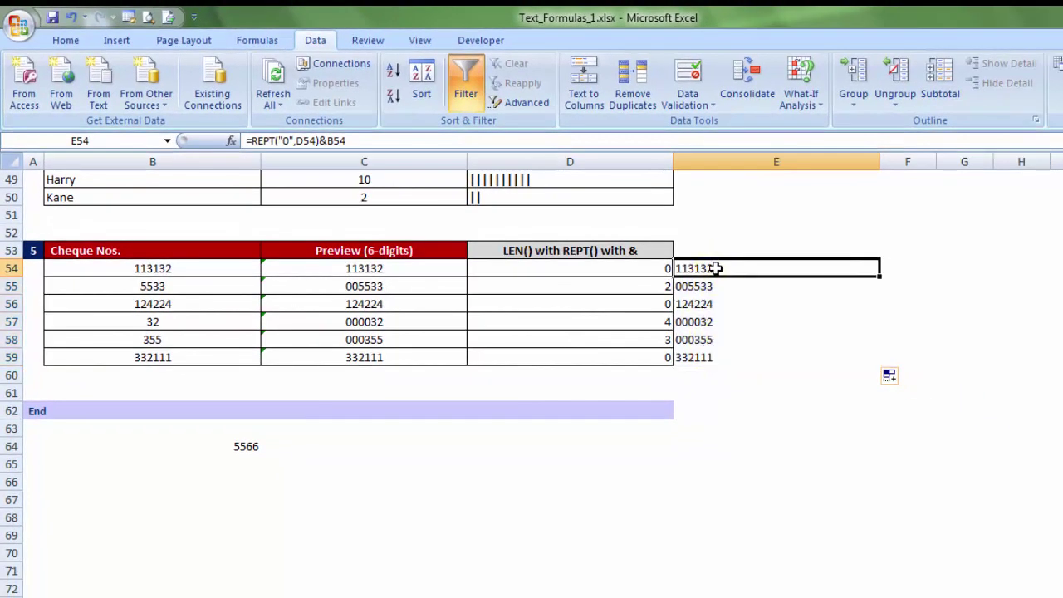
pyautogui.doubleClick(712, 268)
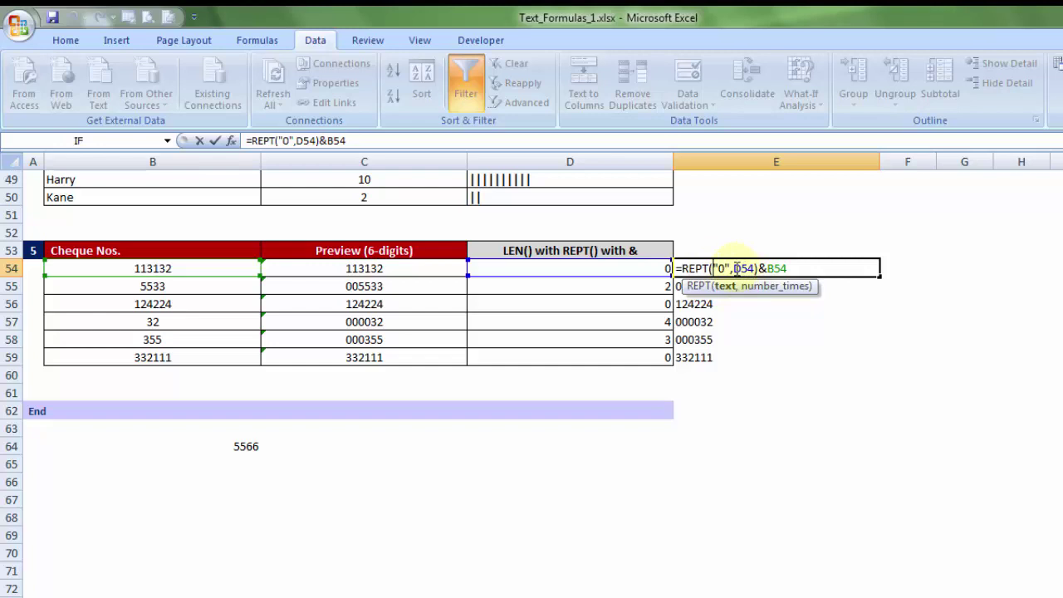
pyautogui.click(593, 279)
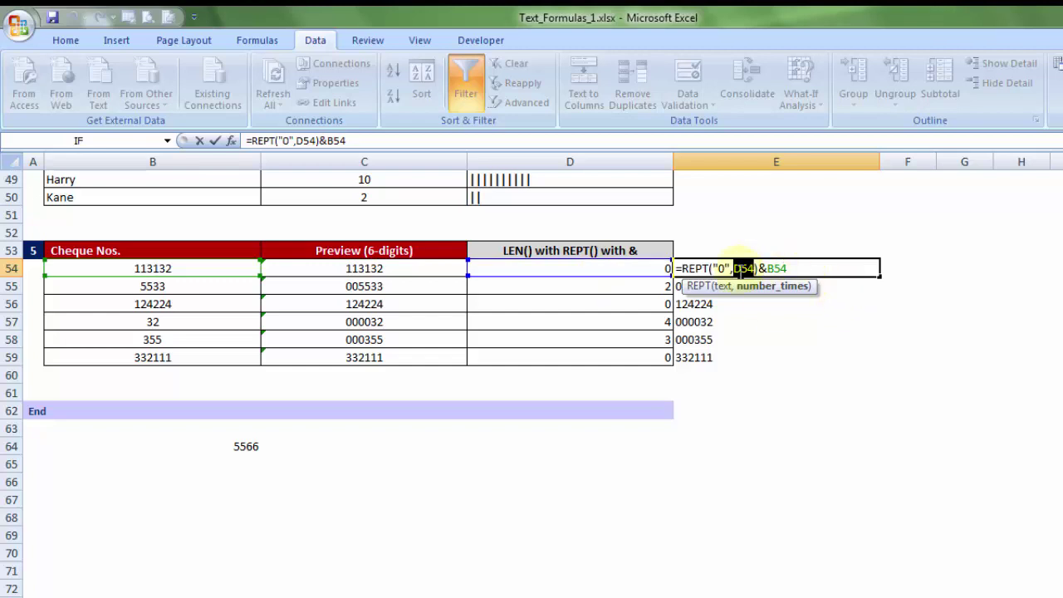
pyautogui.press('Escape')
# Copy the expression 6-LEN(B54) without its equals sign from the formula in D54, leaving that cell as it is.
pyautogui.doubleClick(647, 270)
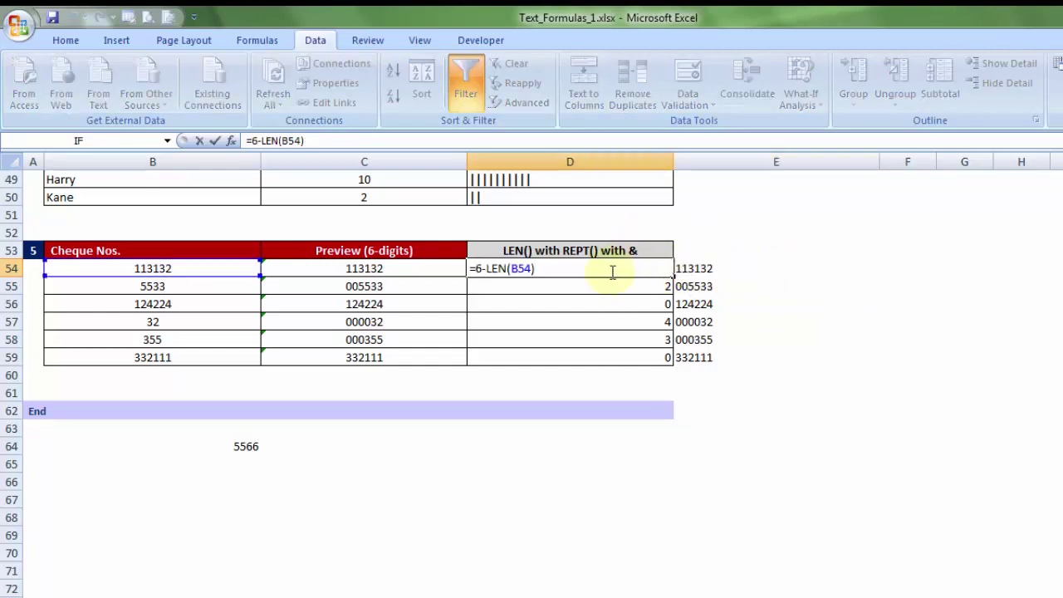
pyautogui.moveTo(604, 269); pyautogui.dragTo(550, 272)
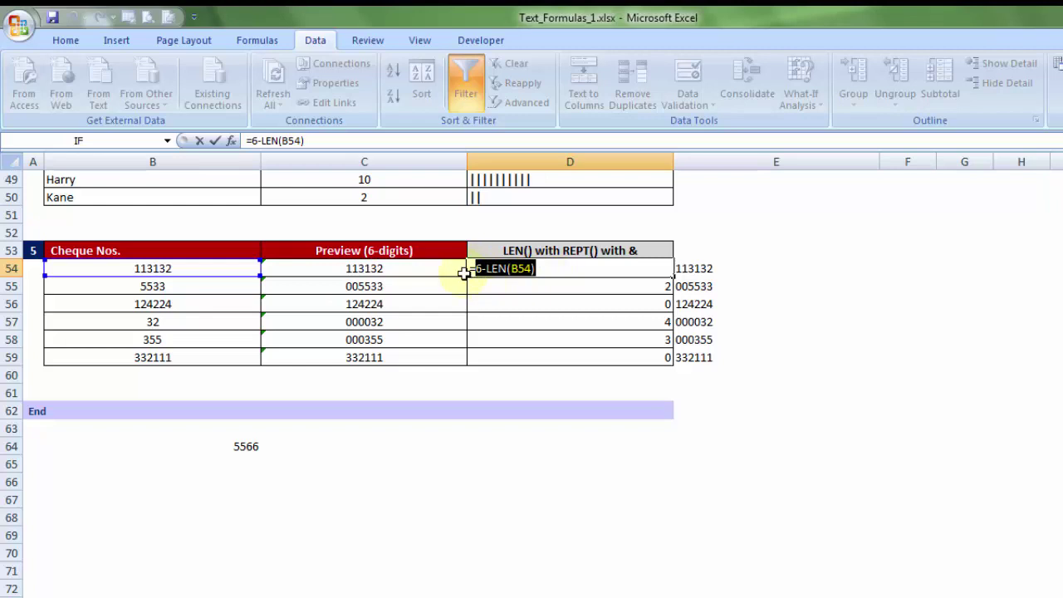
pyautogui.rightClick(495, 268)
pyautogui.click(509, 296)
pyautogui.press('Escape')
# Replace the D54 reference in E54 with the copied 6-LEN(B54), giving =REPT("0",6-LEN(B54))&B54, and fill it down to E59.
pyautogui.doubleClick(712, 269)
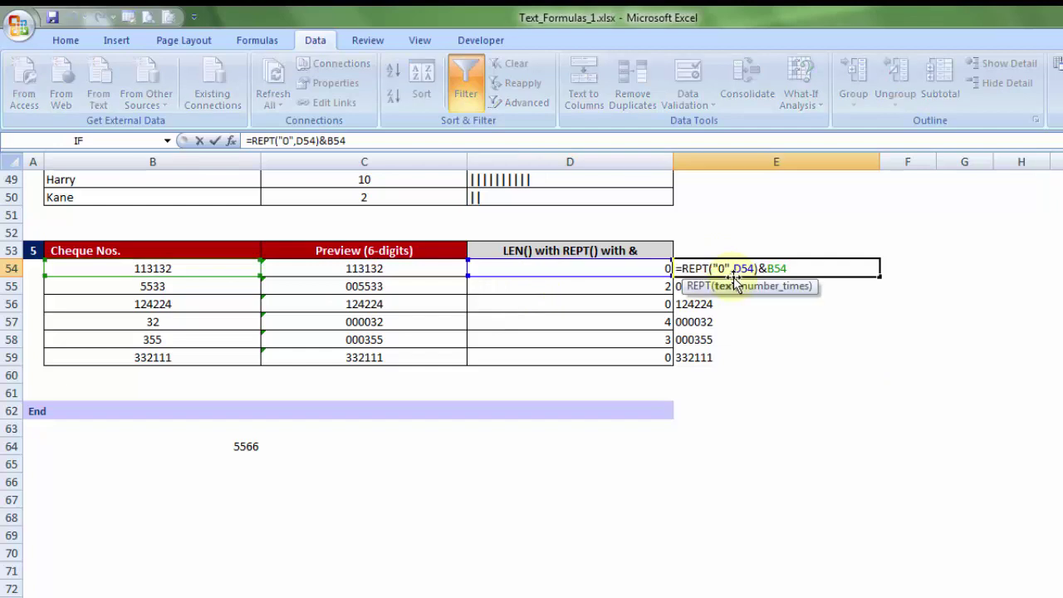
pyautogui.moveTo(744, 264); pyautogui.dragTo(762, 264)
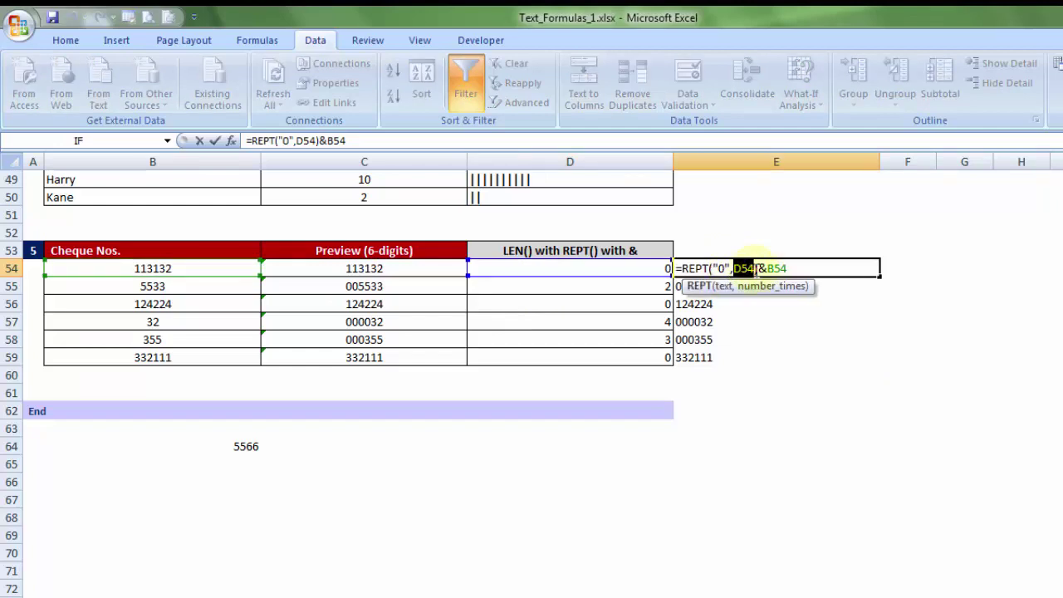
pyautogui.rightClick(744, 268)
pyautogui.click(767, 321)
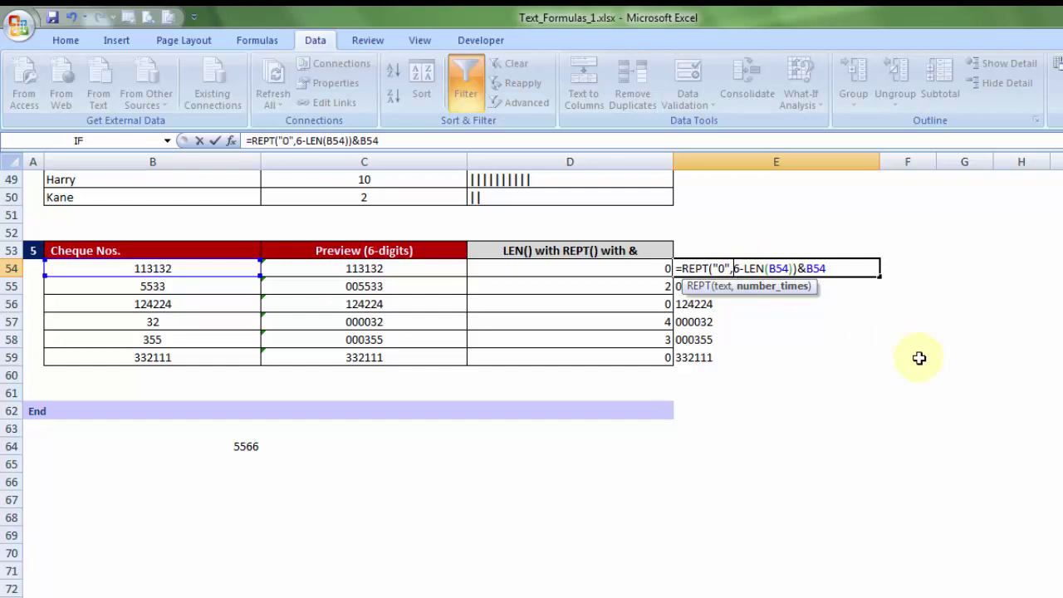
pyautogui.press('Return')
pyautogui.click(736, 267)
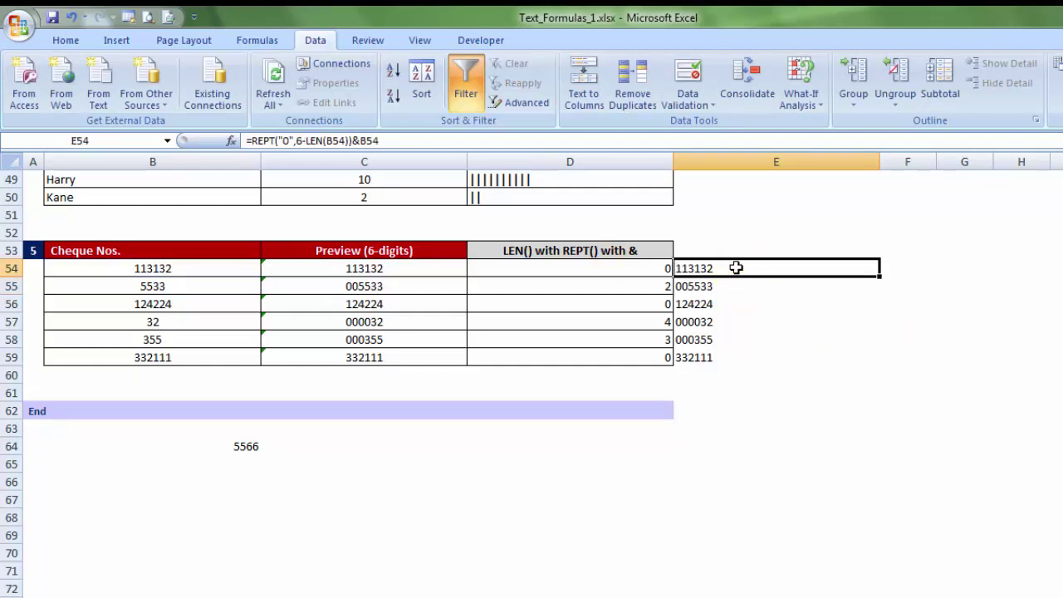
pyautogui.moveTo(883, 271); pyautogui.dragTo(873, 362)
# Clear the helper formulas in D54:D59 and return to the start of the worksheet.
pyautogui.moveTo(600, 278); pyautogui.dragTo(607, 362)
pyautogui.press('Delete')
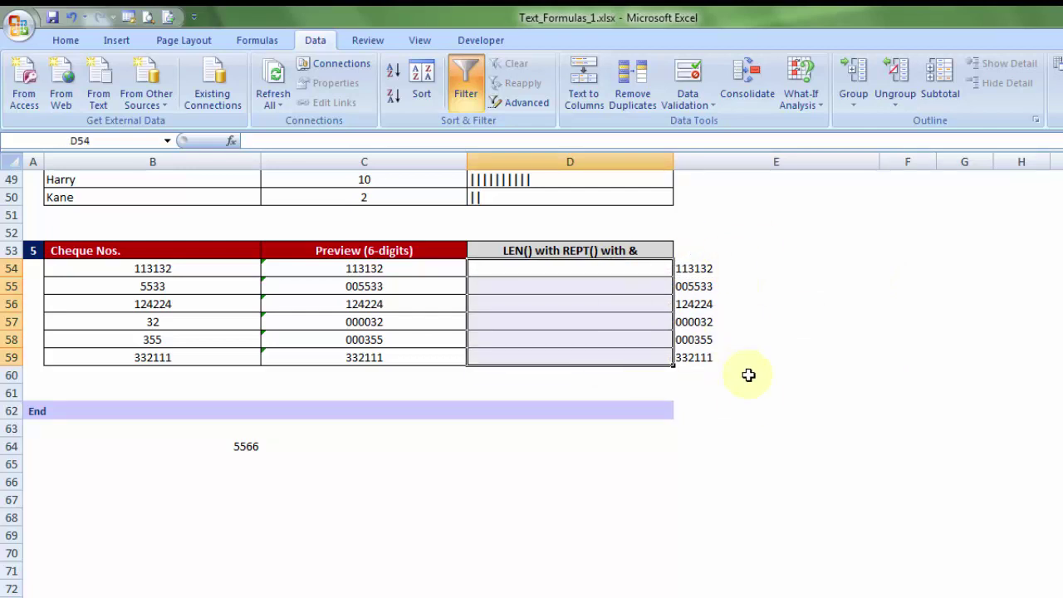
pyautogui.scroll(16, 748, 375)
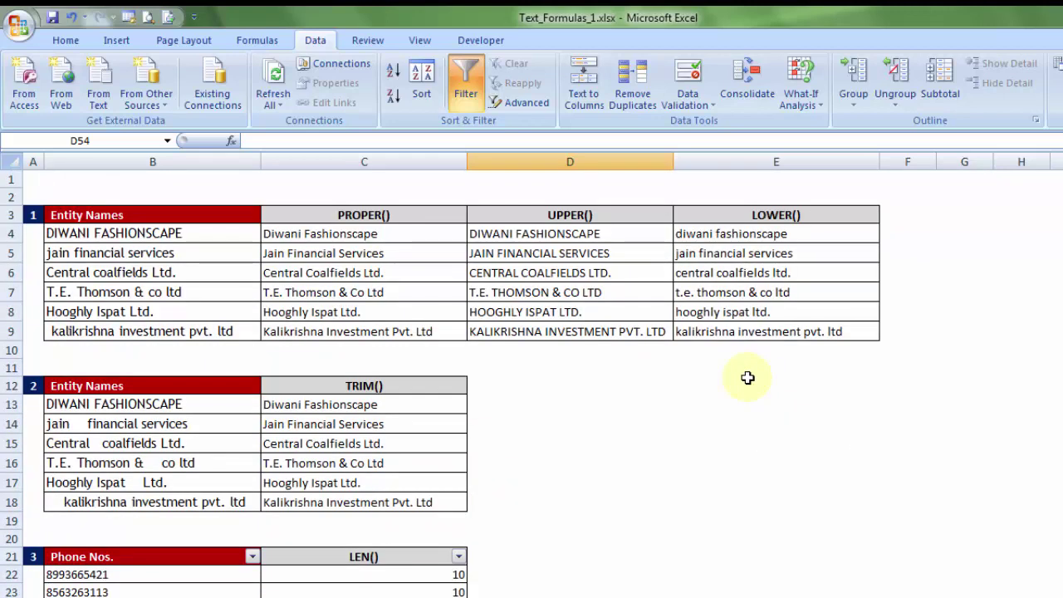